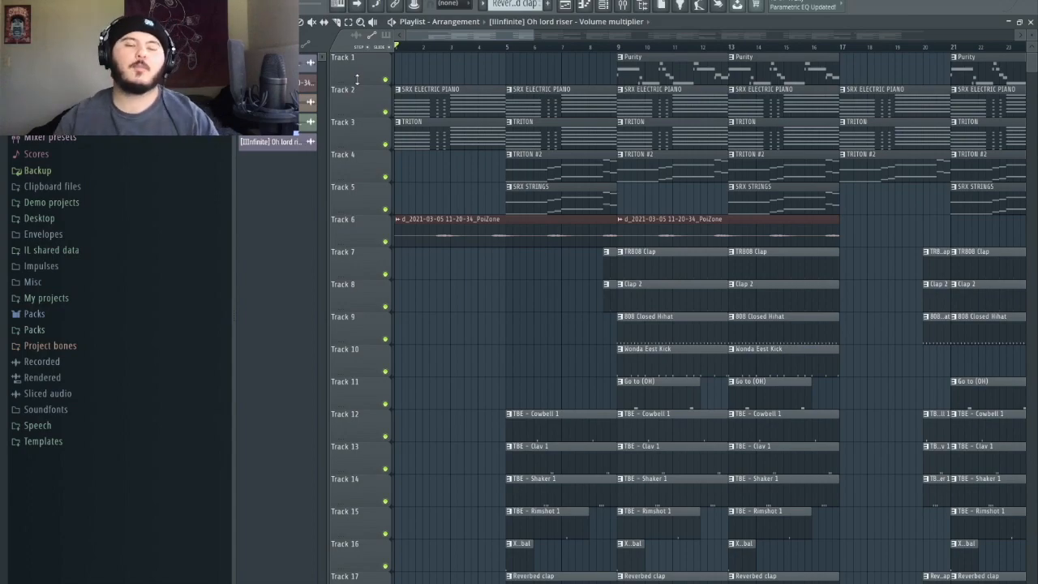
- Open the SRX ELECTRIC PIANO clip from track 2 in the piano roll and play its chords
{"action": "double_click", "coordinate": [431, 107]}
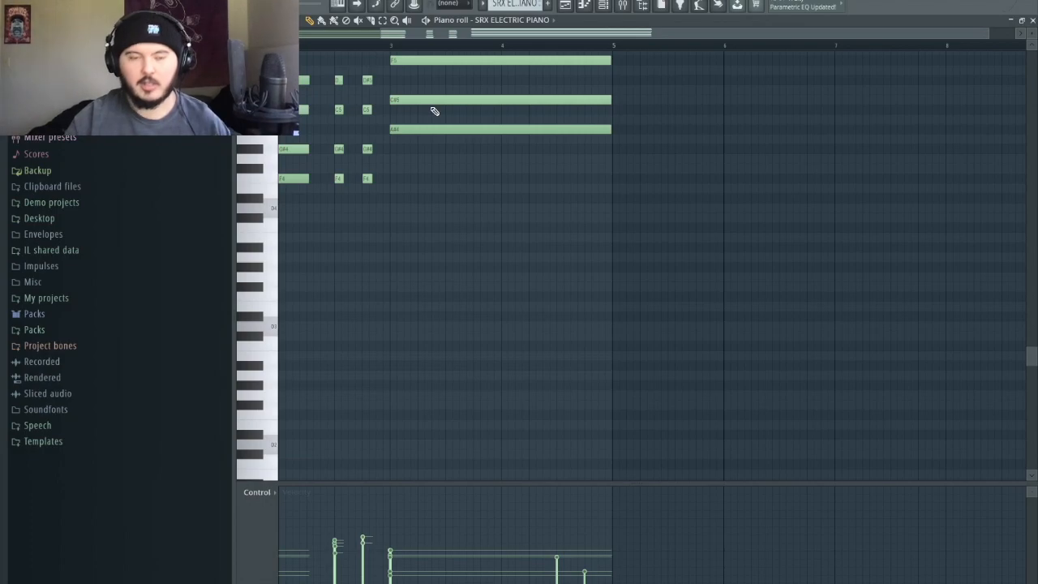
{"action": "left_click_drag", "start_coordinate": [425, 37], "coordinate": [333, 38]}
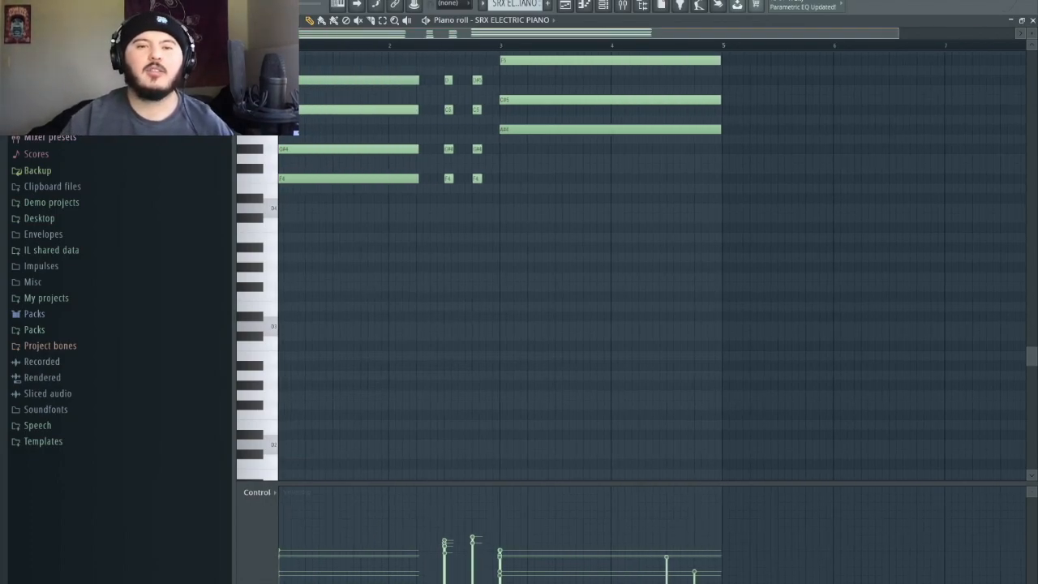
{"action": "scroll", "coordinate": [330, 230], "scroll_direction": "up", "scroll_amount": 3}
{"action": "key", "text": "space"}
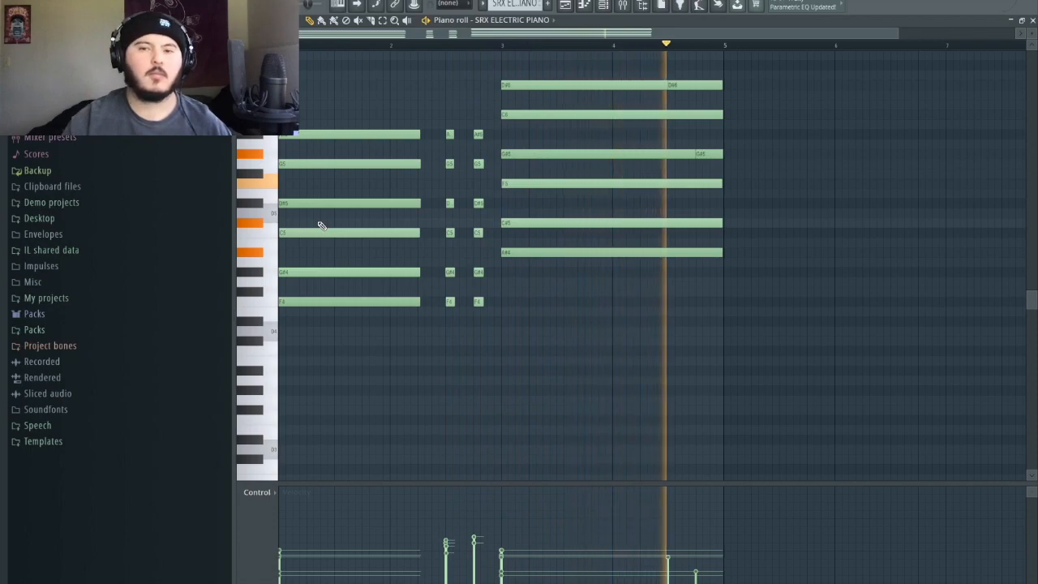
{"action": "key", "text": "space"}
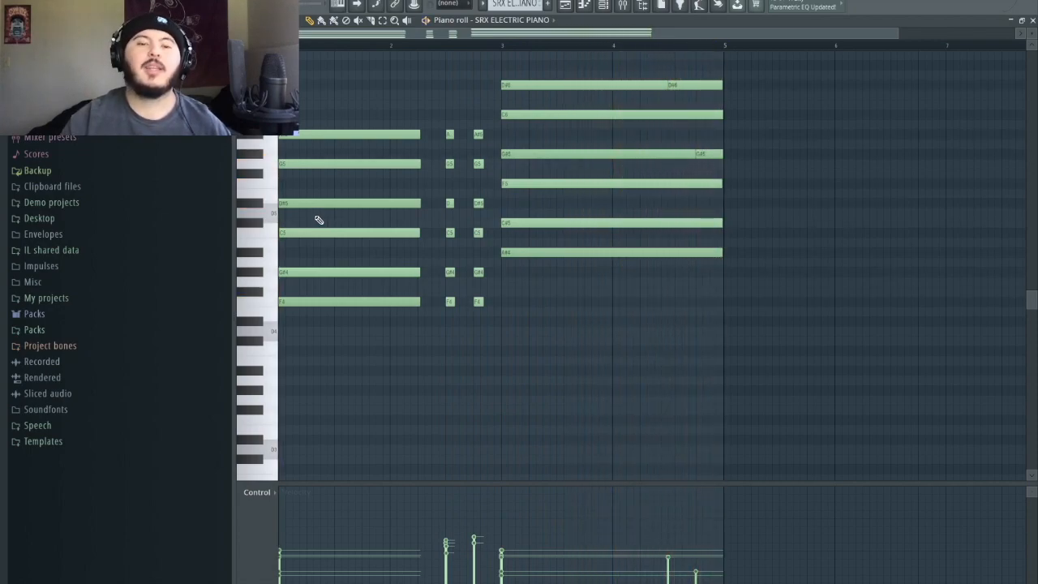
- Highlight the six notes of the first long chord and clear the selection
{"action": "left_click_drag", "start_coordinate": [305, 111], "coordinate": [321, 308]}
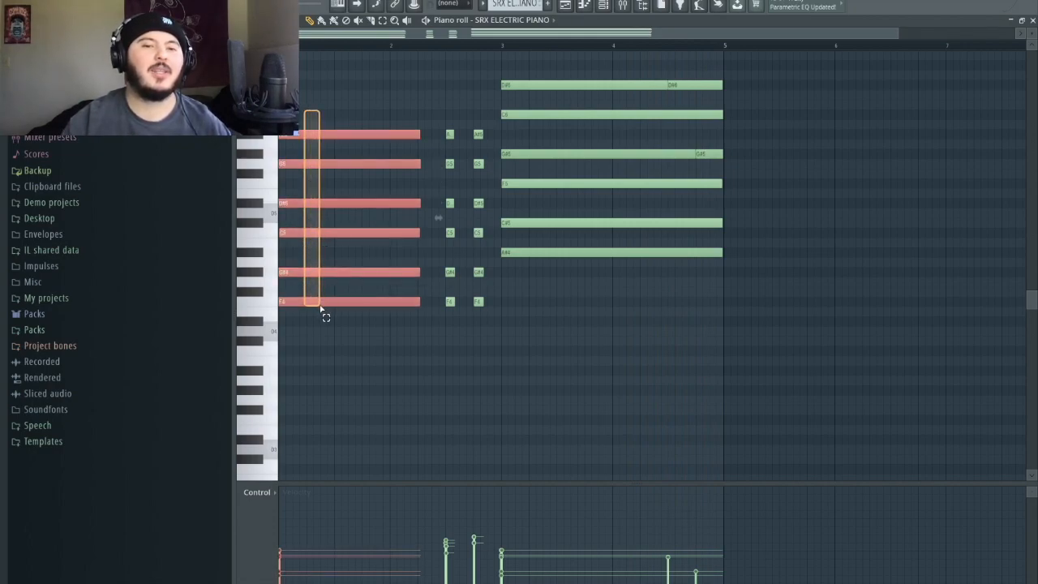
{"action": "left_click_drag", "start_coordinate": [320, 308], "coordinate": [320, 308]}
{"action": "key", "text": "alt"}
{"action": "key", "text": "ctrl+d"}
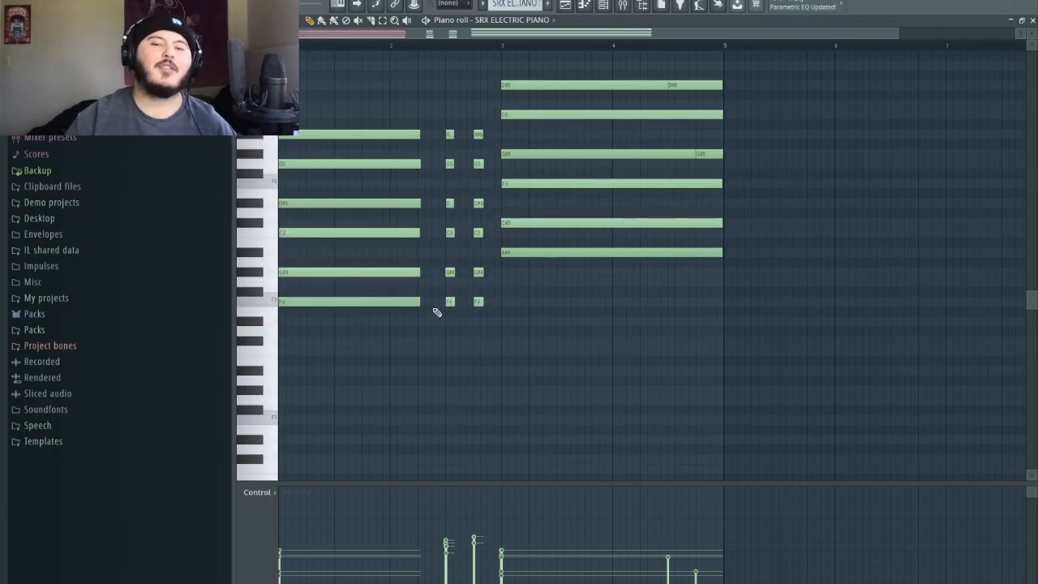
{"action": "scroll", "coordinate": [436, 312], "scroll_direction": "up", "scroll_amount": 6, "text": "ctrl"}
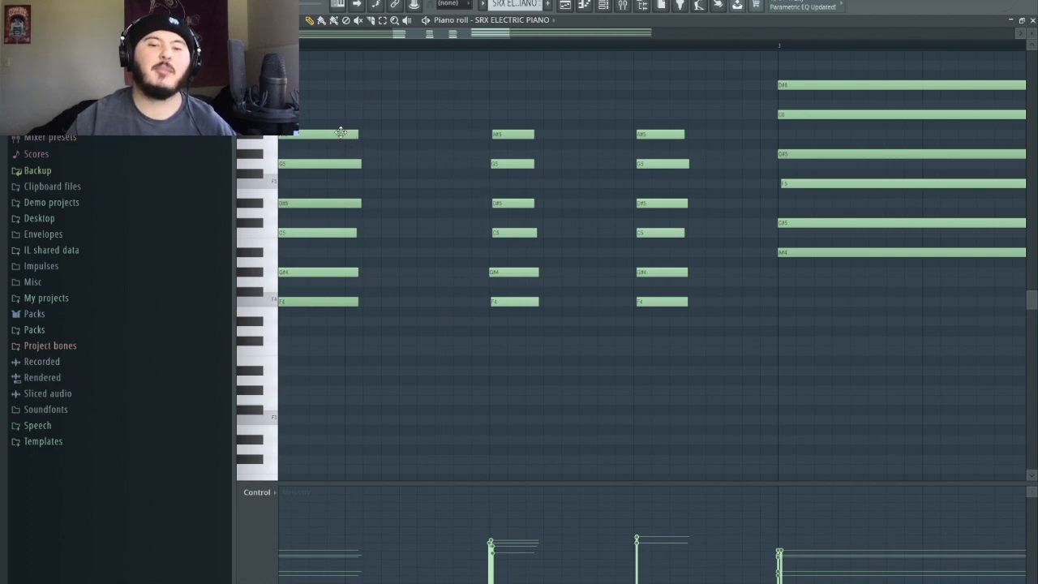
- Highlight the second short chord, play the pattern from the first short chord, and return the playback position to the start
{"action": "left_click_drag", "start_coordinate": [500, 130], "coordinate": [502, 400]}
{"action": "left_click_drag", "start_coordinate": [638, 110], "coordinate": [683, 308]}
{"action": "left_click", "coordinate": [489, 45]}
{"action": "key", "text": "space"}
{"action": "key", "text": "space"}
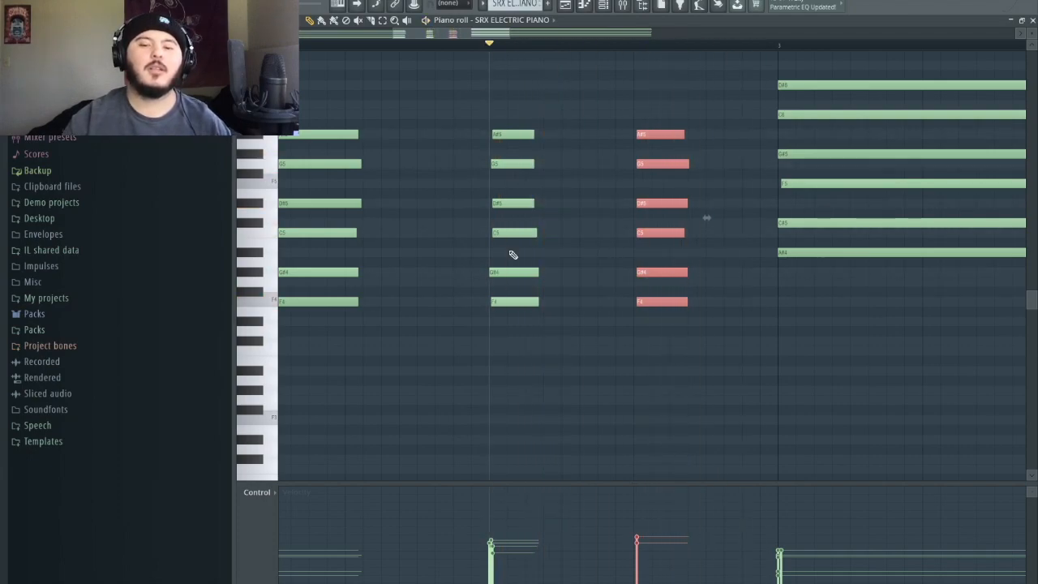
{"action": "scroll", "coordinate": [510, 250], "scroll_direction": "down", "scroll_amount": 5}
{"action": "left_click", "coordinate": [530, 350], "text": "ctrl"}
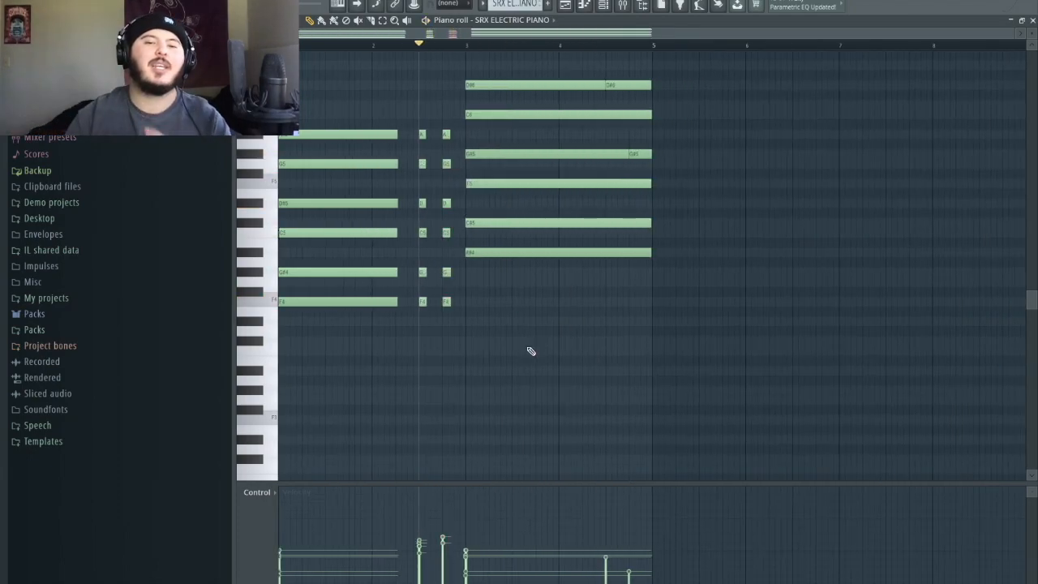
{"action": "left_click", "coordinate": [280, 44]}
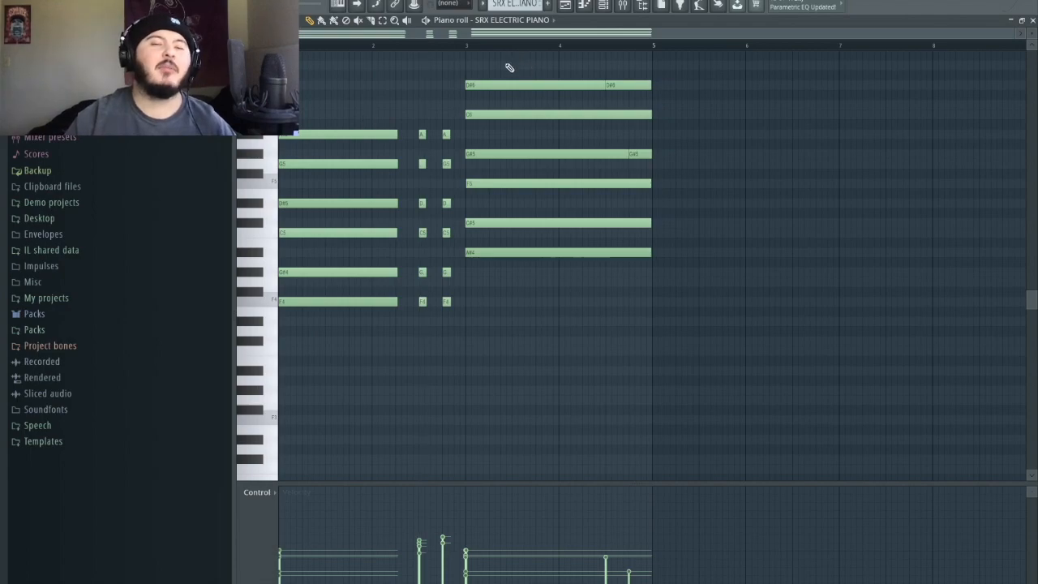
- Transpose the first long chord up five semitones to the pitches of the last long chord
{"action": "left_click_drag", "start_coordinate": [499, 75], "coordinate": [504, 328]}
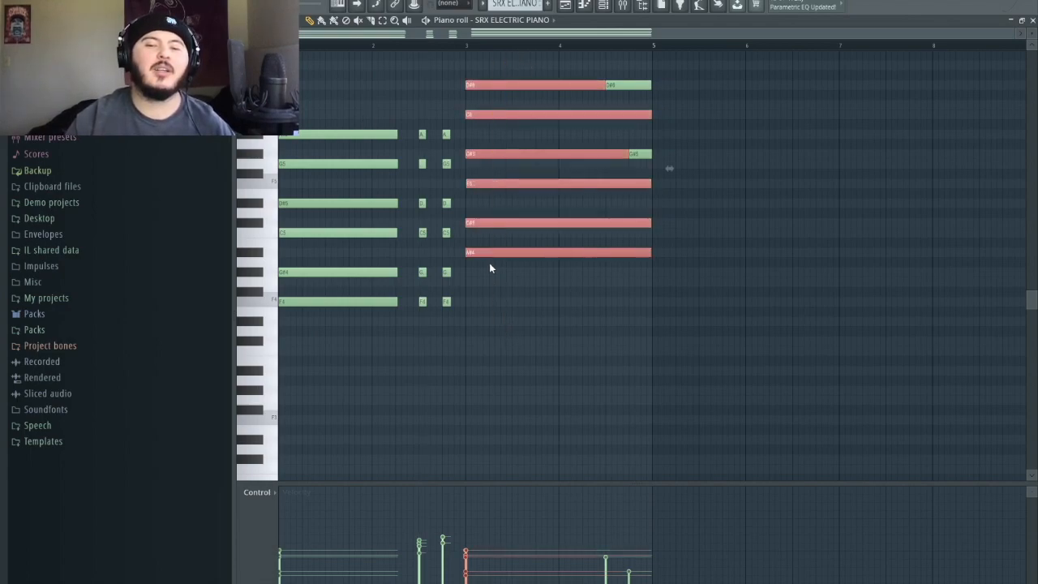
{"action": "left_click_drag", "start_coordinate": [353, 115], "coordinate": [352, 399]}
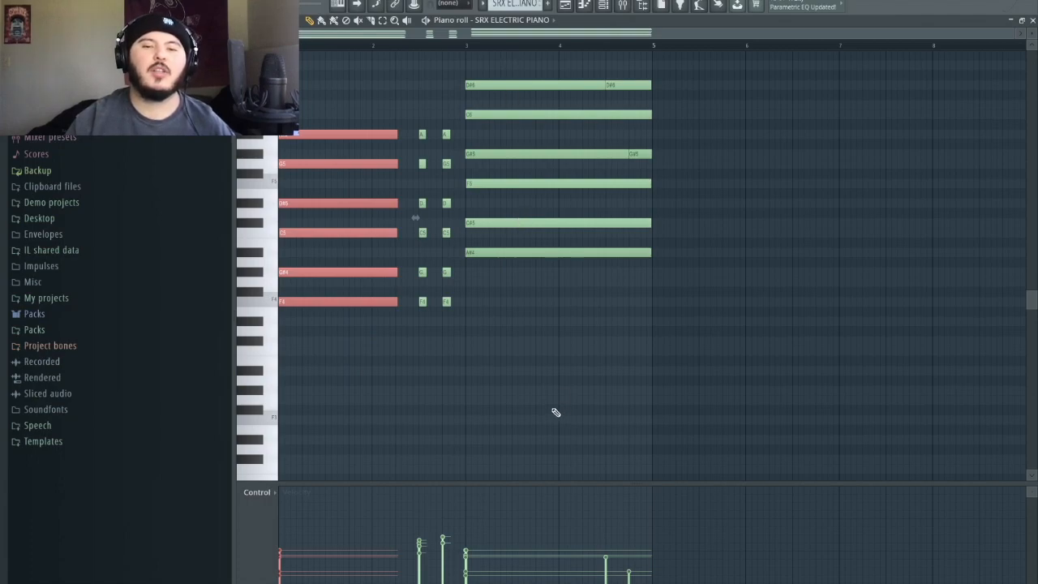
{"action": "key", "text": "shift+Up"}
{"action": "key", "text": "shift+Up"}
{"action": "key", "text": "shift+Up"}
{"action": "key", "text": "shift+Up"}
{"action": "key", "text": "shift+Up"}
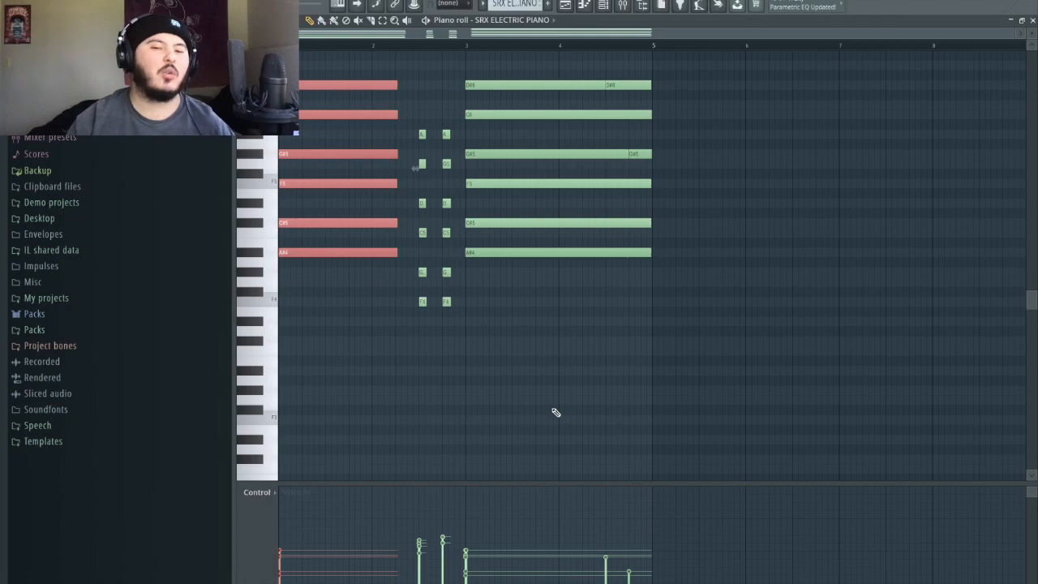
- Transpose the first long chord back down five semitones to its original pitches
{"action": "key", "text": "shift+Down"}
{"action": "key", "text": "shift+Down"}
{"action": "key", "text": "shift+Down"}
{"action": "key", "text": "shift+Down"}
{"action": "key", "text": "shift+Down"}
- Switch the piano roll to the TRITON channel and play its chords
{"action": "scroll", "coordinate": [621, 216], "scroll_direction": "up", "scroll_amount": 4}
{"action": "left_click", "coordinate": [648, 87], "text": "ctrl"}
{"action": "left_click", "coordinate": [671, 155], "text": "ctrl+shift"}
{"action": "scroll", "coordinate": [671, 216], "scroll_direction": "down", "scroll_amount": 2}
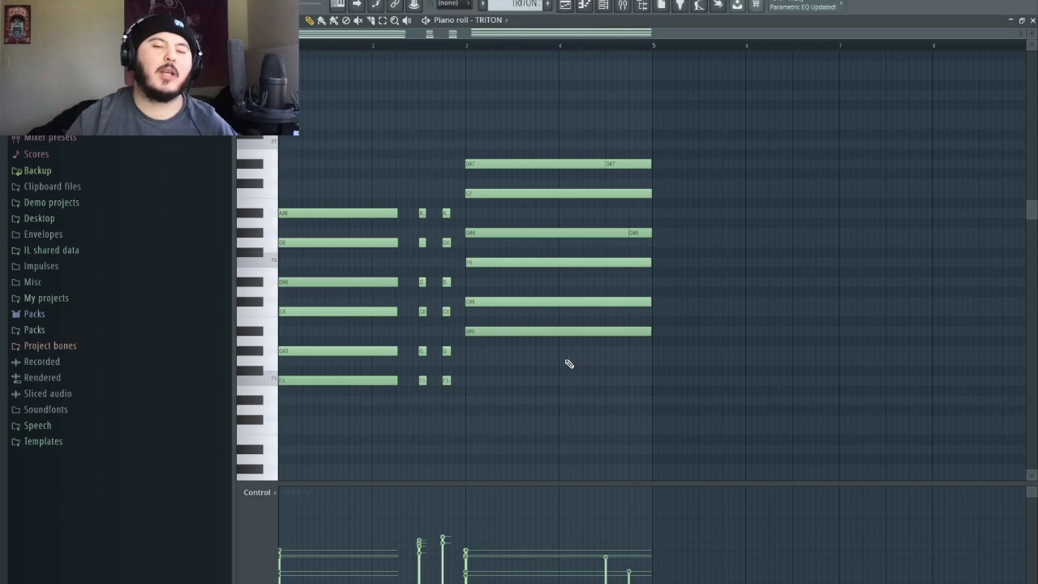
{"action": "key", "text": "space"}
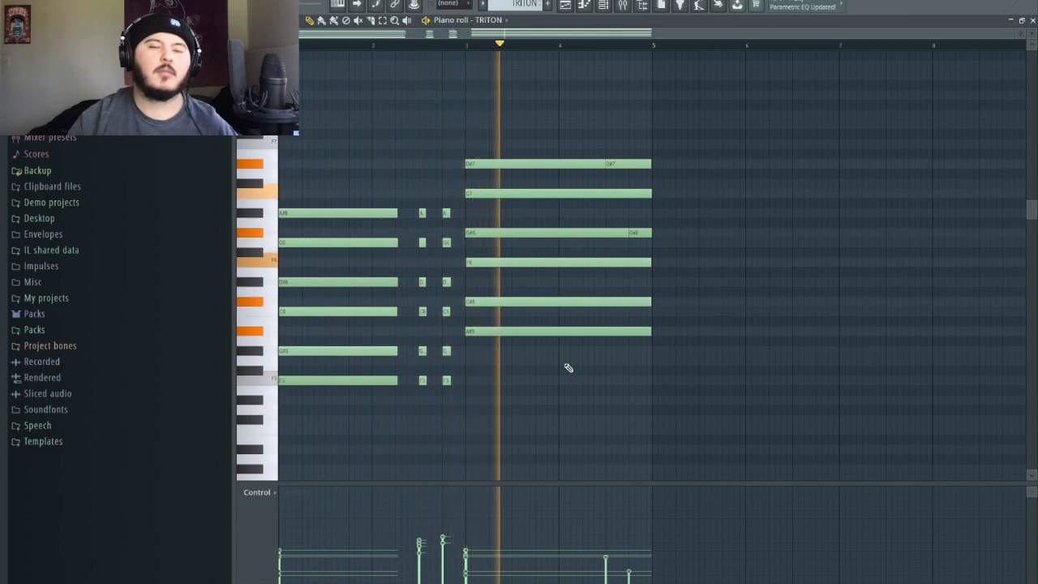
{"action": "key", "text": "space"}
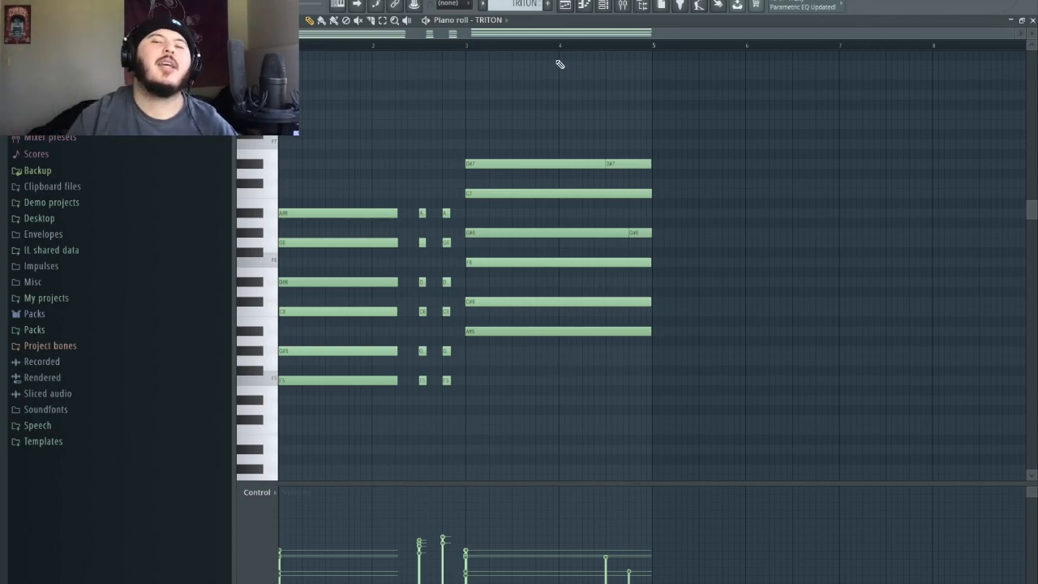
- Play tracks 2 and 3 soloed together in the playlist, and re-enable all tracks
{"action": "left_click", "coordinate": [565, 6]}
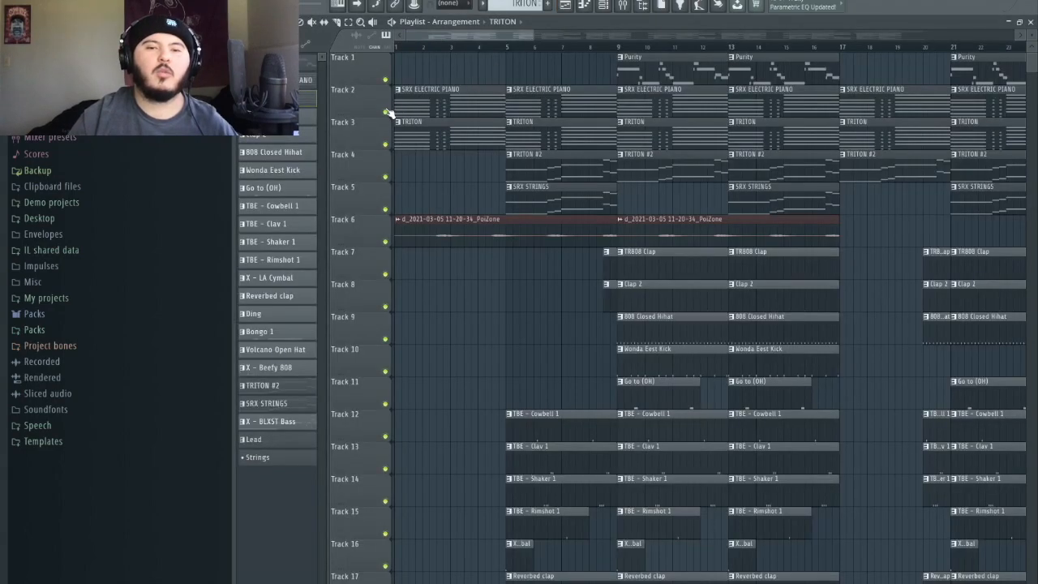
{"action": "left_click", "coordinate": [385, 112], "text": "ctrl"}
{"action": "left_click", "coordinate": [386, 145]}
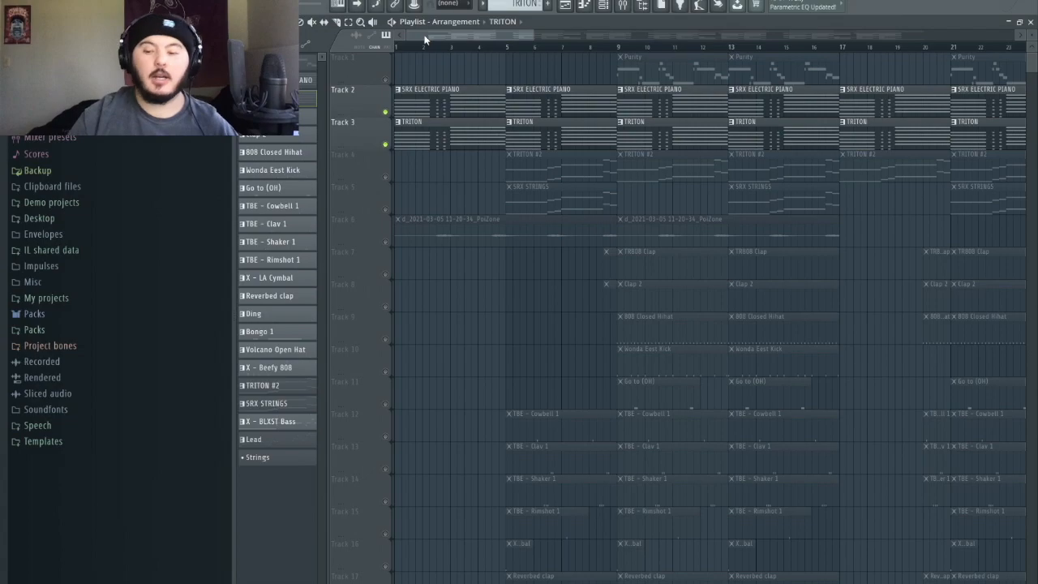
{"action": "key", "text": "space"}
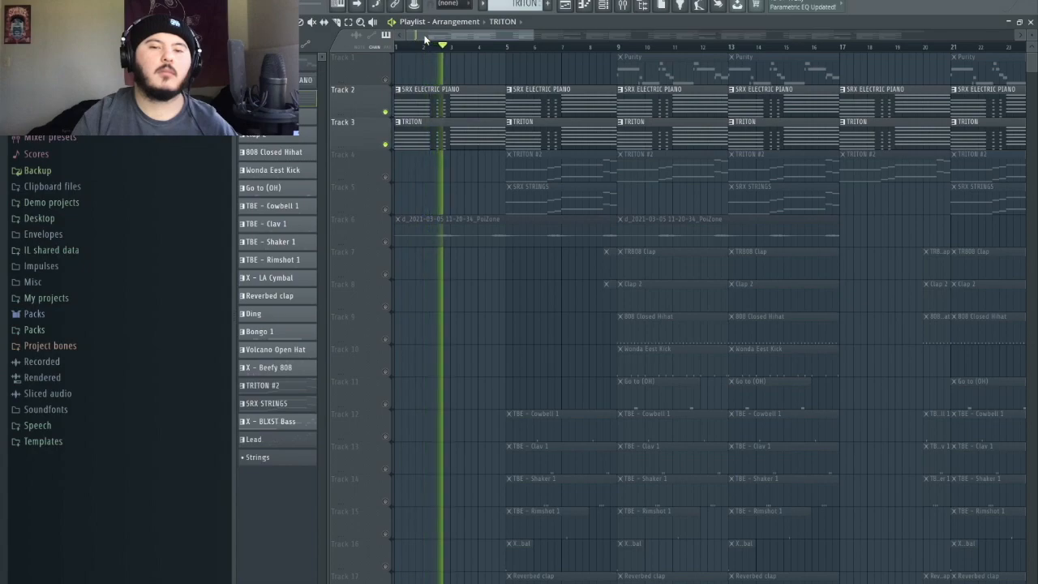
{"action": "key", "text": "space"}
{"action": "left_click", "coordinate": [385, 144], "text": "ctrl"}
{"action": "left_click", "coordinate": [385, 143], "text": "ctrl"}
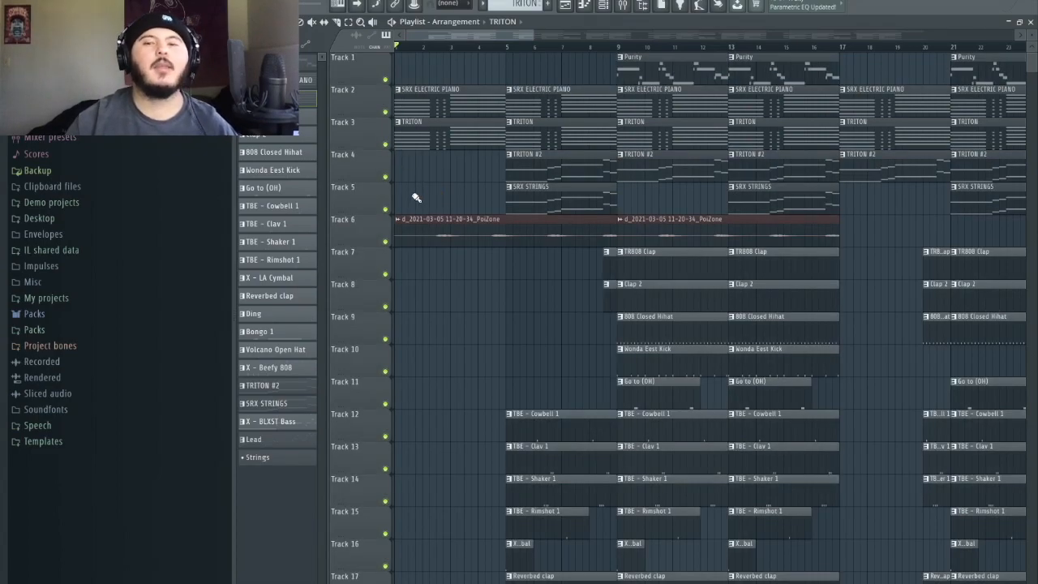
- Solo track 1 with the Purity melody in the playlist
{"action": "scroll", "coordinate": [430, 197], "scroll_direction": "down", "scroll_amount": 8}
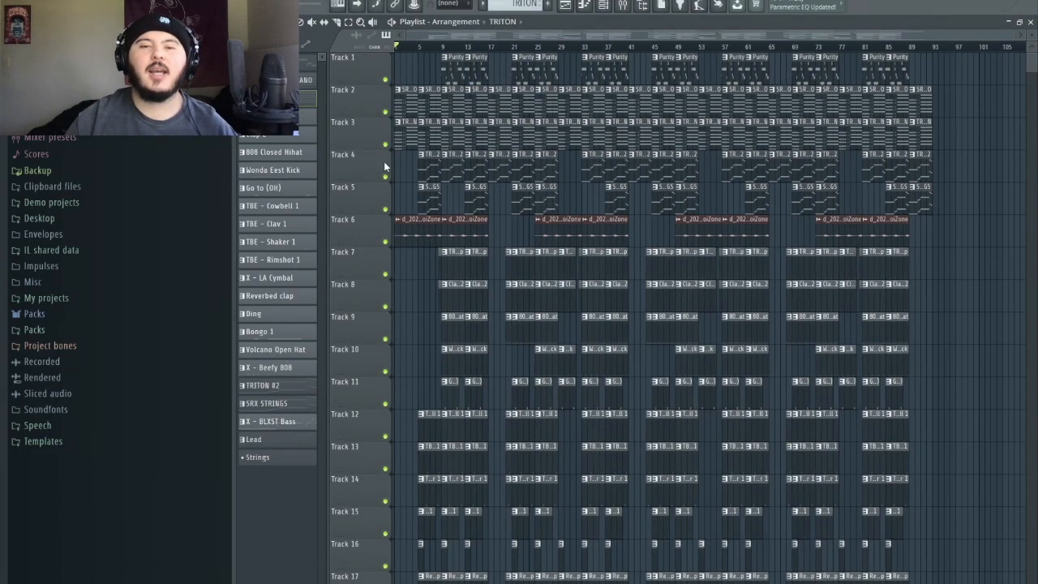
{"action": "scroll", "coordinate": [385, 167], "scroll_direction": "up", "scroll_amount": 6}
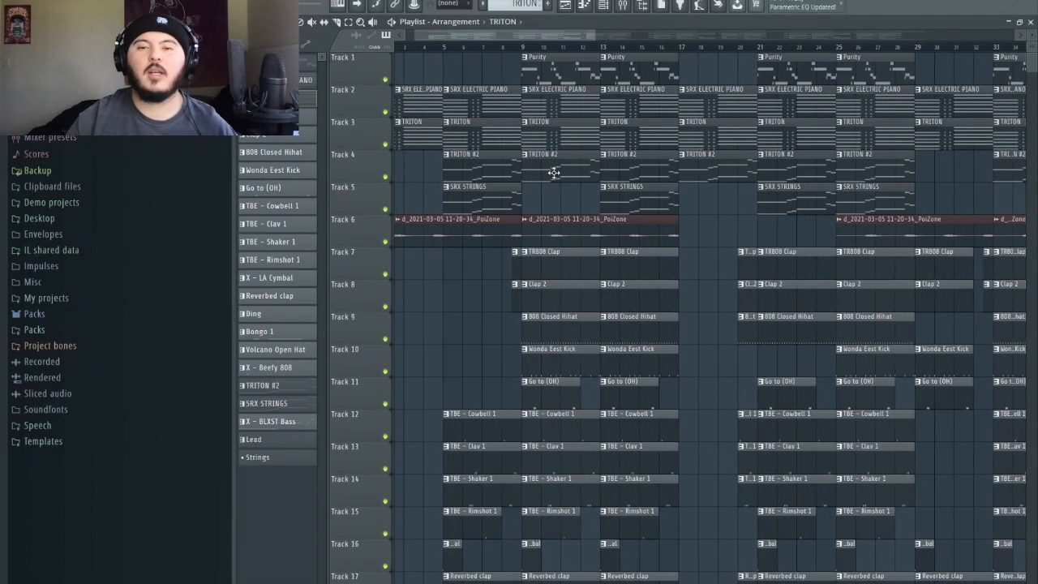
{"action": "scroll", "coordinate": [551, 166], "scroll_direction": "up", "scroll_amount": 2}
{"action": "left_click", "coordinate": [385, 79]}
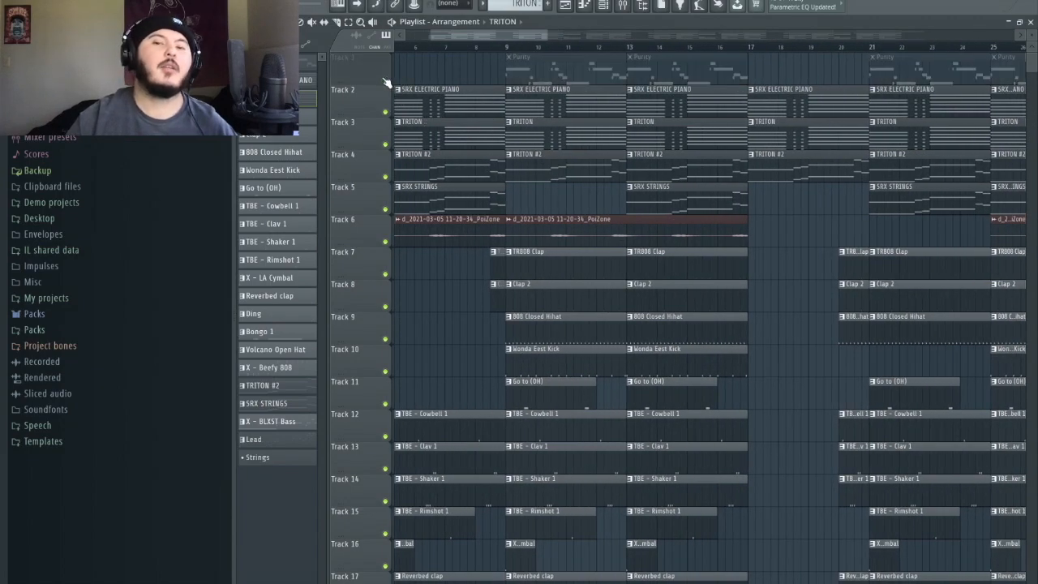
{"action": "right_click", "coordinate": [386, 82]}
- View the Purity instrument's Simple Sine preset, close its window, and return to the playlist
{"action": "double_click", "coordinate": [504, 51]}
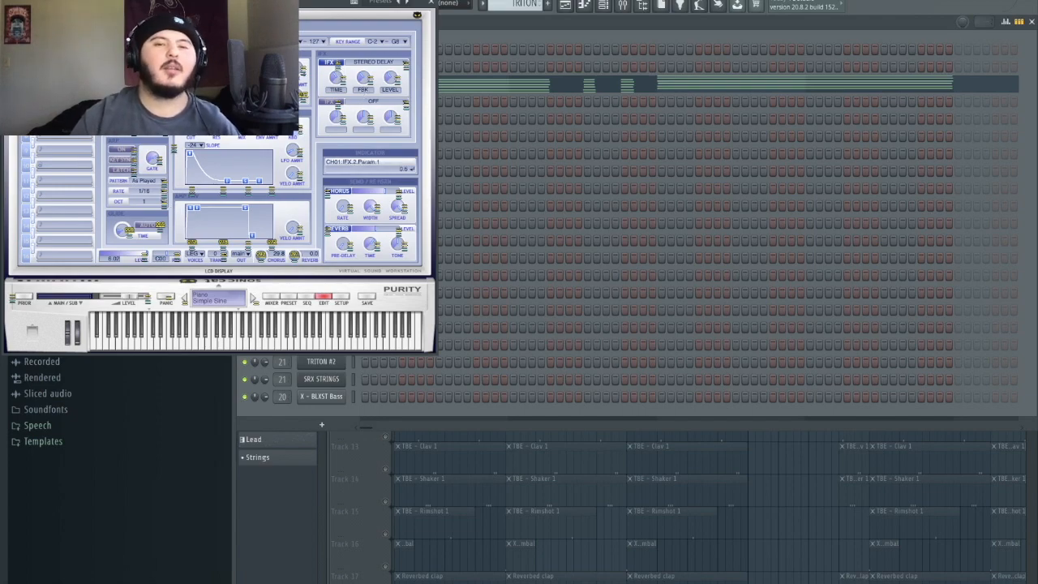
{"action": "left_click", "coordinate": [417, 15]}
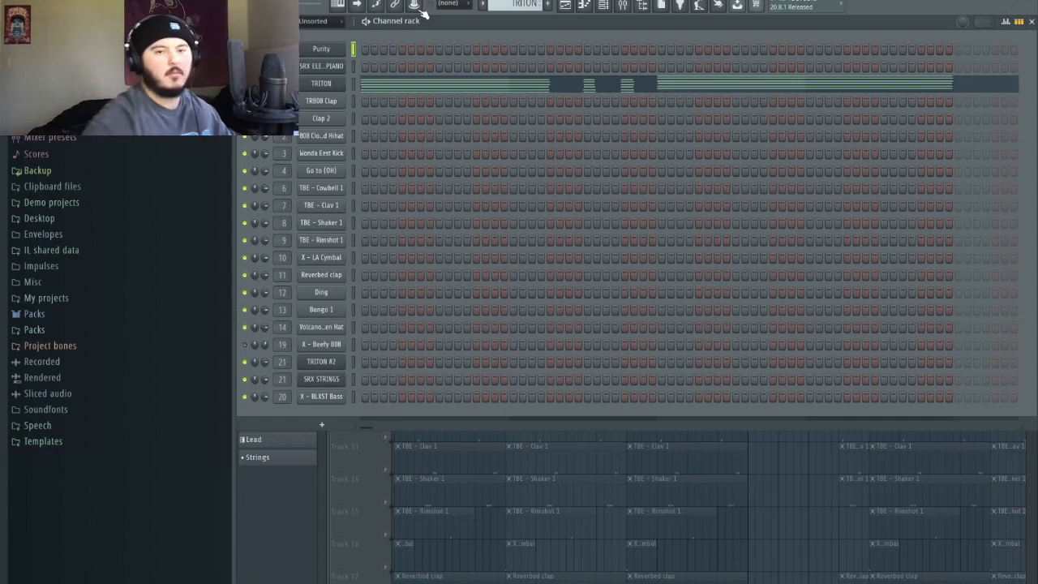
{"action": "key", "text": "F6"}
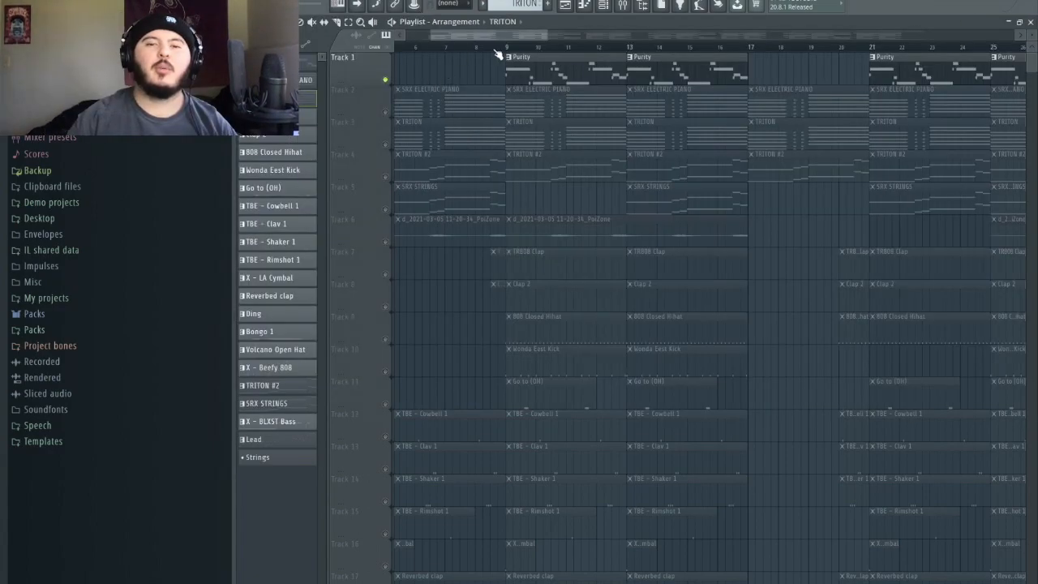
- Open the Purity clip at bar 9 in the piano roll and play its melody
{"action": "double_click", "coordinate": [551, 81]}
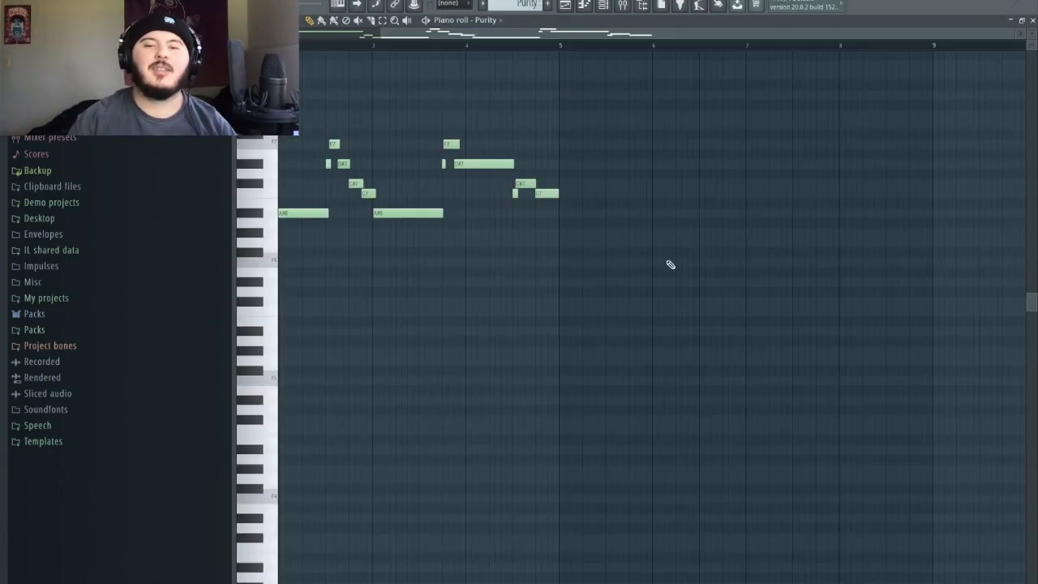
{"action": "scroll", "coordinate": [640, 267], "scroll_direction": "up", "scroll_amount": 2}
{"action": "key", "text": "space"}
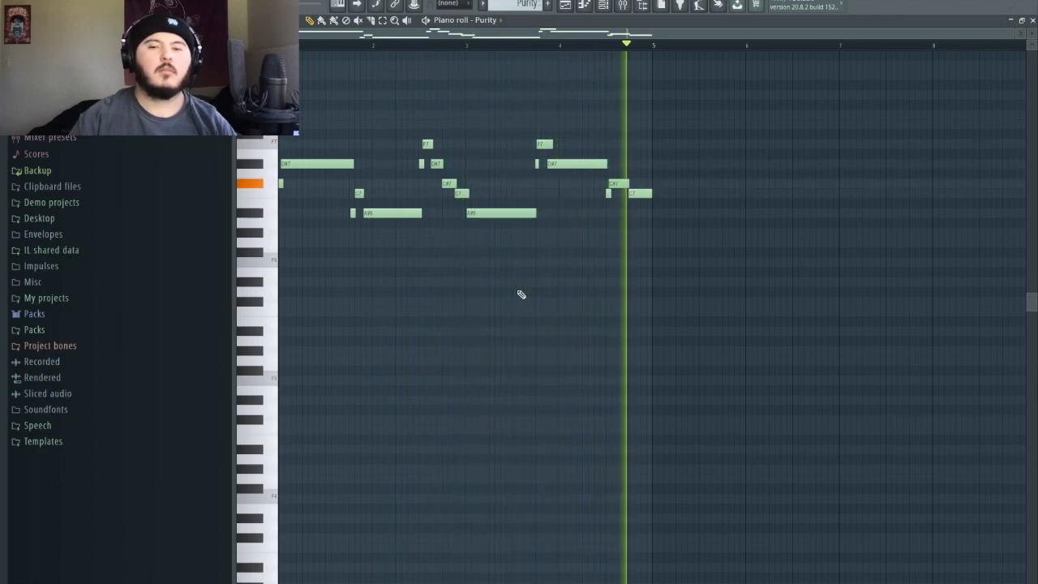
{"action": "key", "text": "space"}
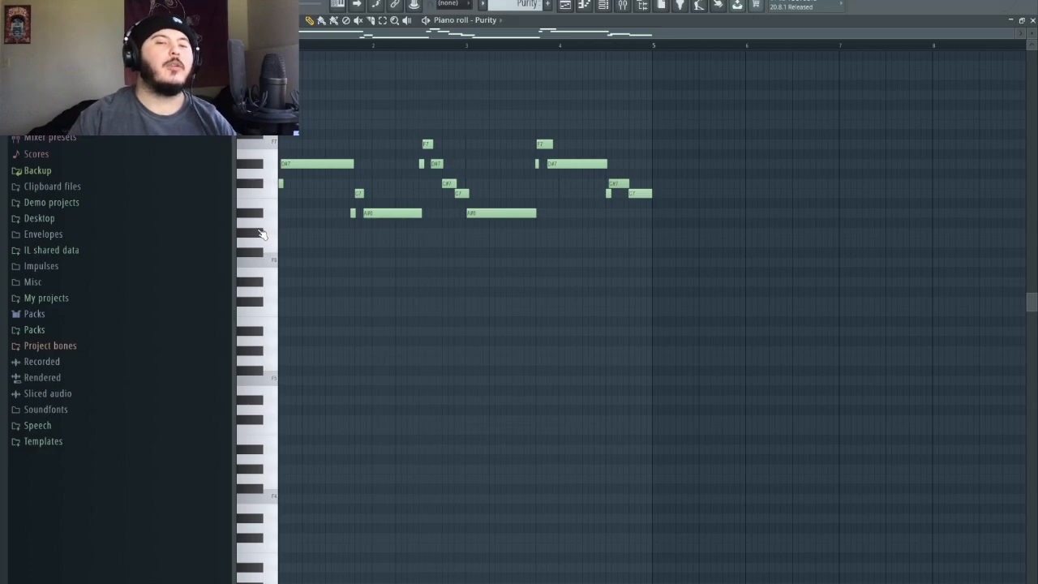
- Play the opening Purity notes and shorten the first long D#7 note to end where the A#6 note begins
{"action": "scroll", "coordinate": [330, 187], "scroll_direction": "up", "scroll_amount": 5}
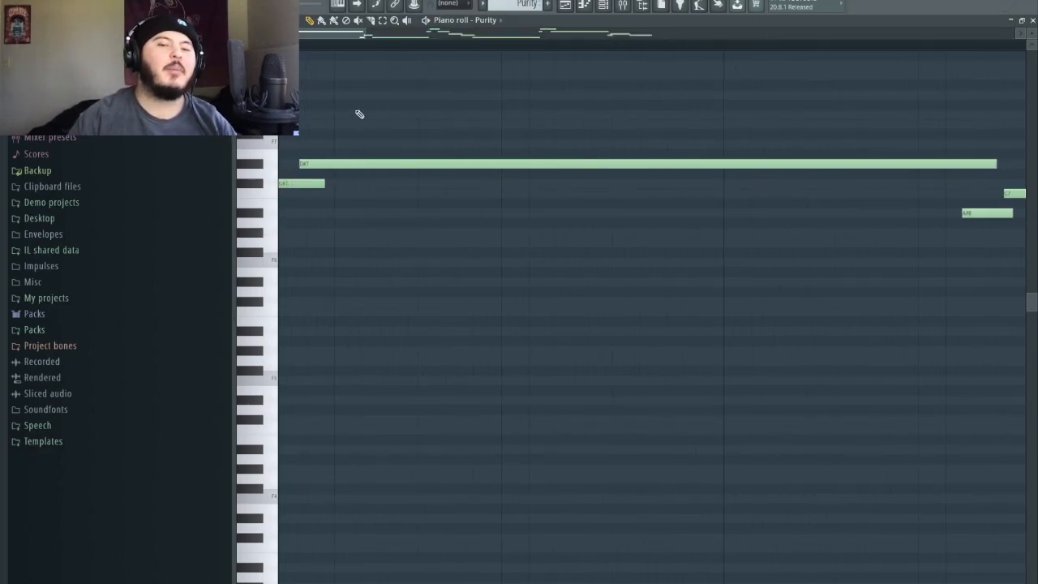
{"action": "scroll", "coordinate": [753, 204], "scroll_direction": "right", "scroll_amount": 3}
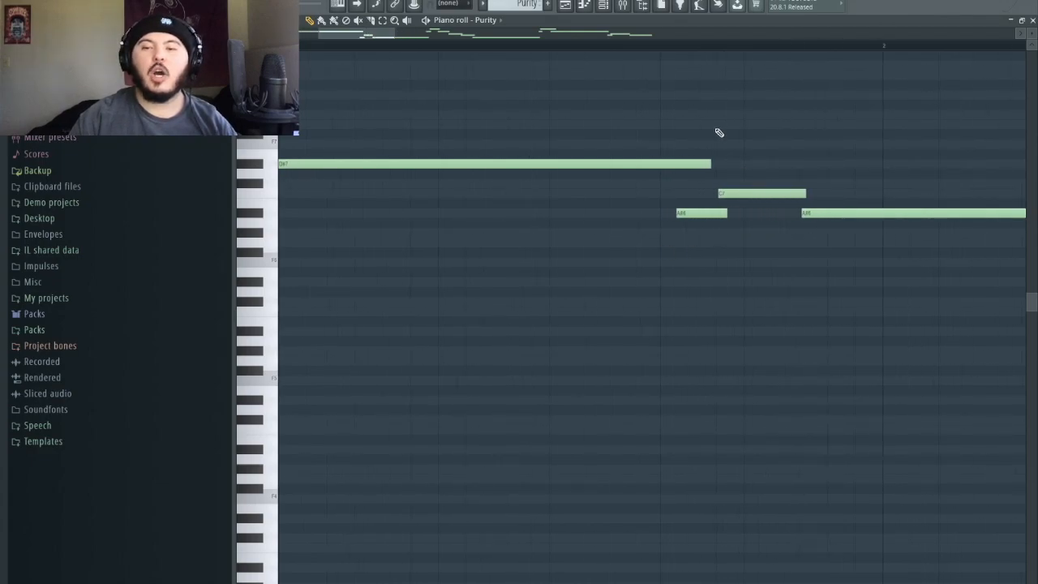
{"action": "scroll", "coordinate": [700, 192], "scroll_direction": "down", "scroll_amount": 3}
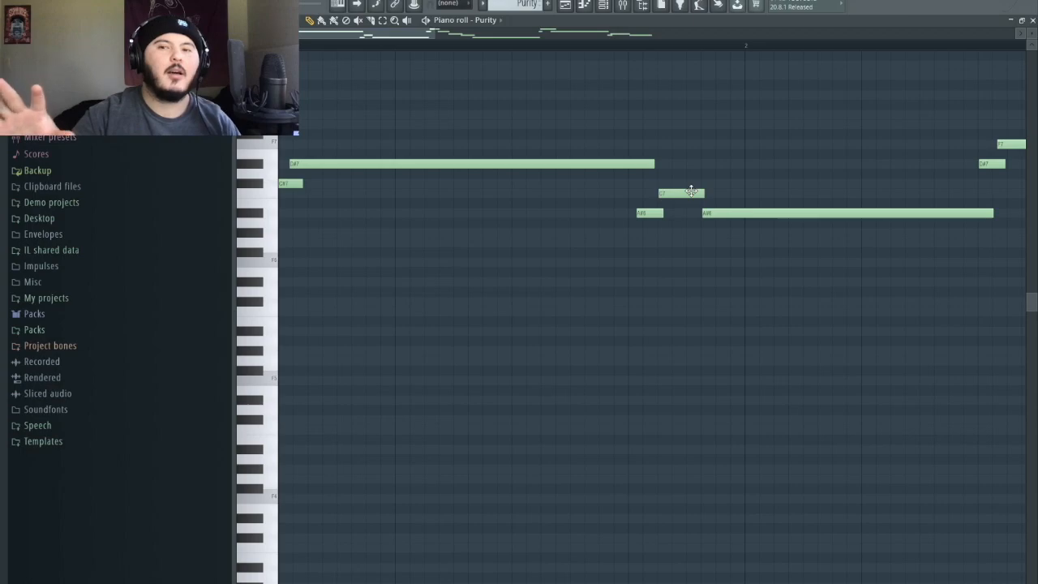
{"action": "key", "text": "space"}
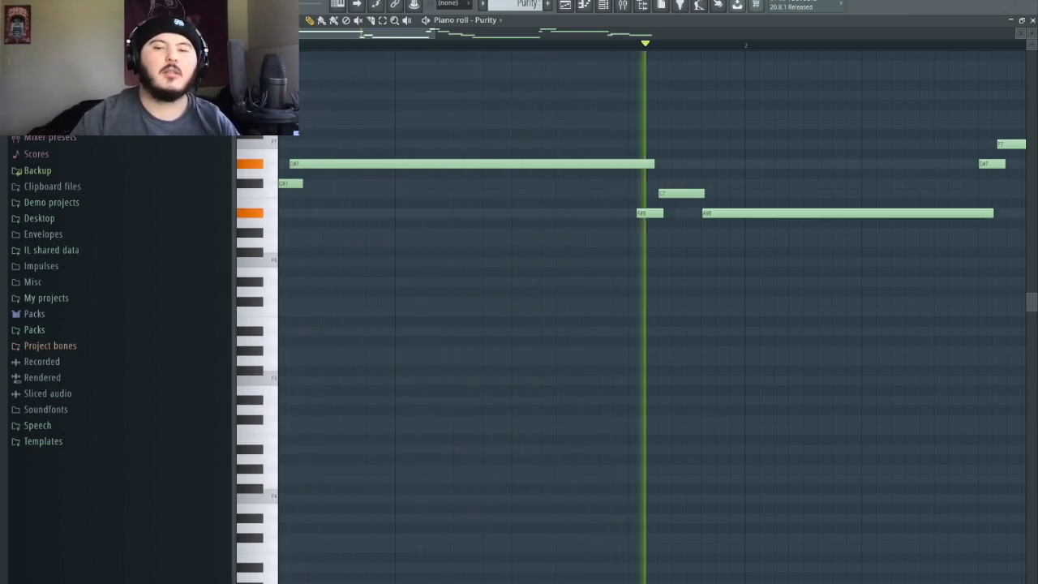
{"action": "key", "text": "space"}
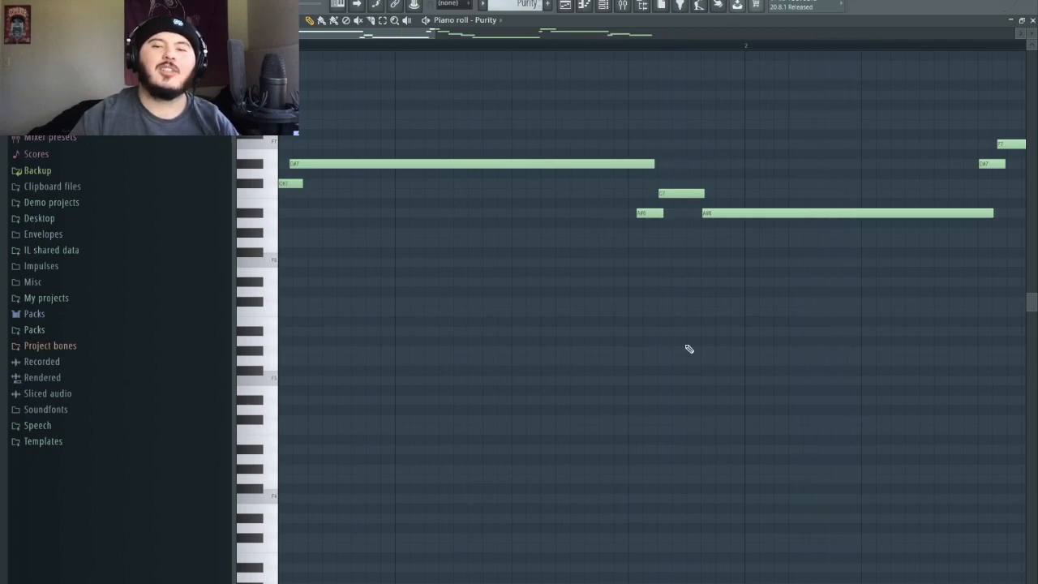
{"action": "left_click_drag", "start_coordinate": [659, 166], "coordinate": [639, 187]}
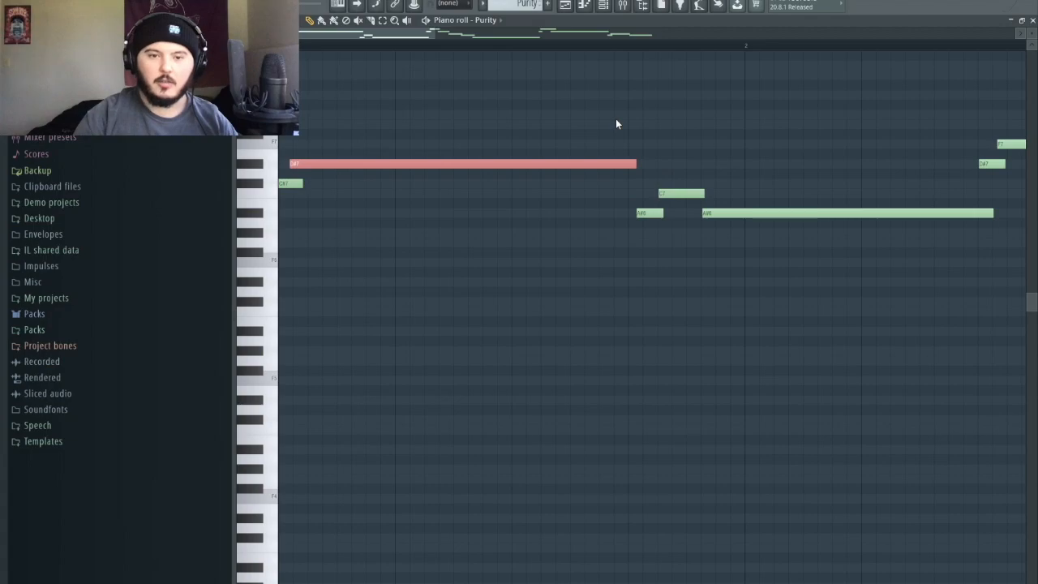
- Play the shortened D#7 note's transition, lengthen the note to overlap the start of the short A#6 note, and play it again
{"action": "scroll", "coordinate": [639, 187], "scroll_direction": "up", "scroll_amount": 3}
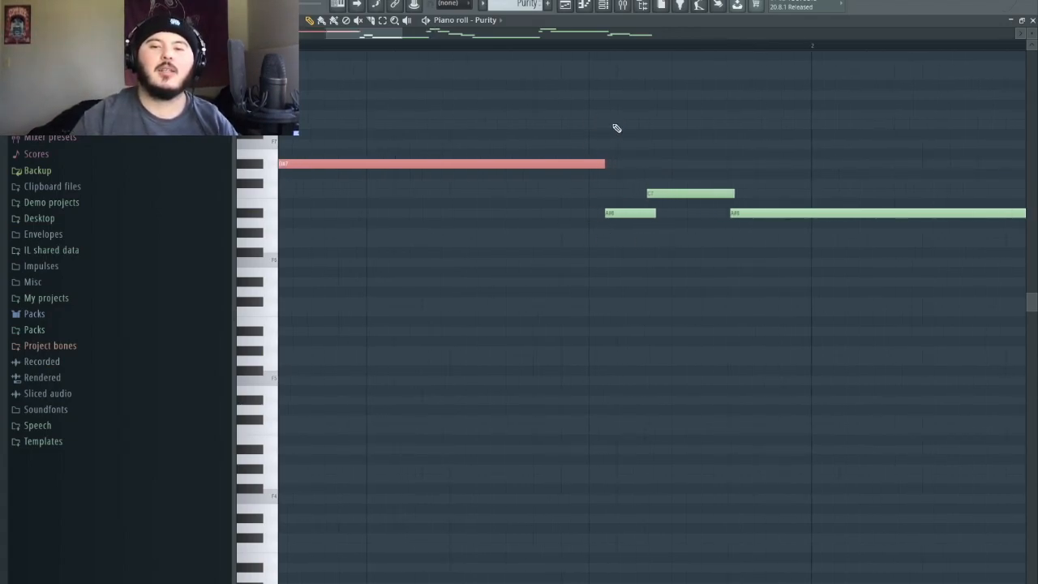
{"action": "key", "text": "space"}
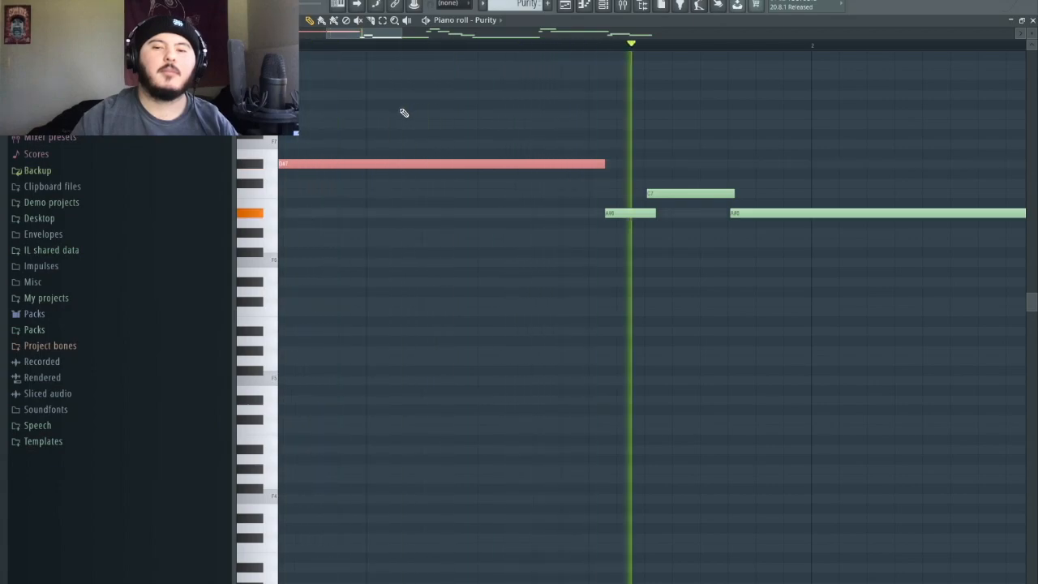
{"action": "key", "text": "space"}
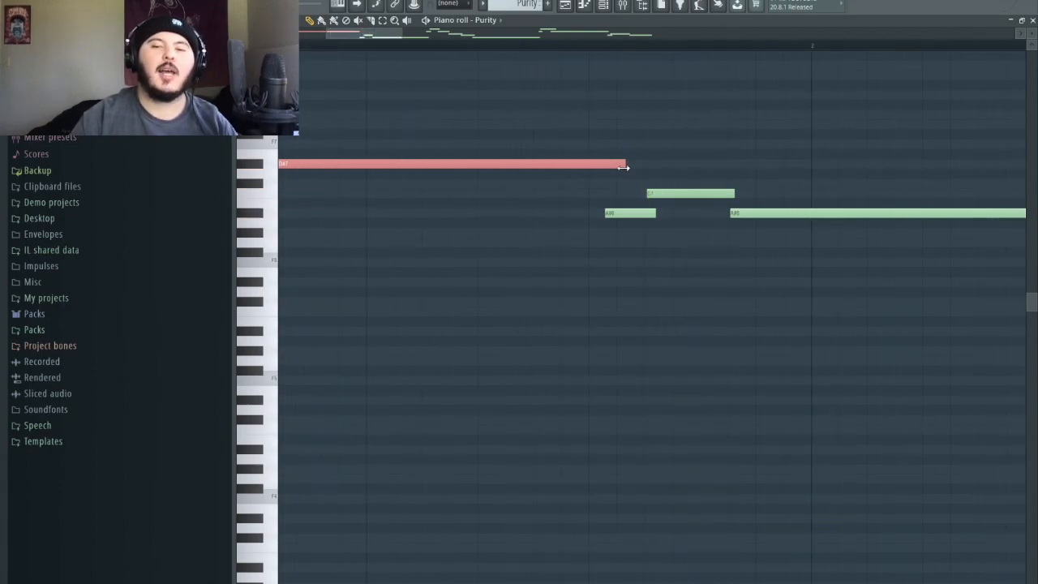
{"action": "left_click", "coordinate": [623, 166]}
{"action": "key", "text": "space"}
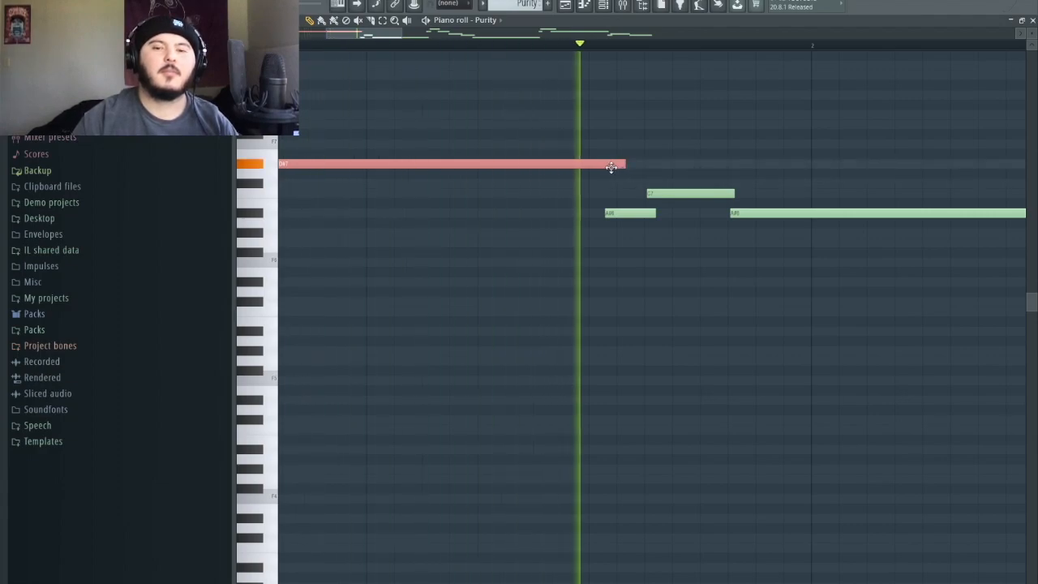
{"action": "key", "text": "space"}
{"action": "left_click", "coordinate": [605, 151], "text": "ctrl"}
- Examine the overlap between the long D#7 note and the short A#6 note, then view the whole Purity melody
{"action": "scroll", "coordinate": [611, 143], "scroll_direction": "down", "scroll_amount": 7}
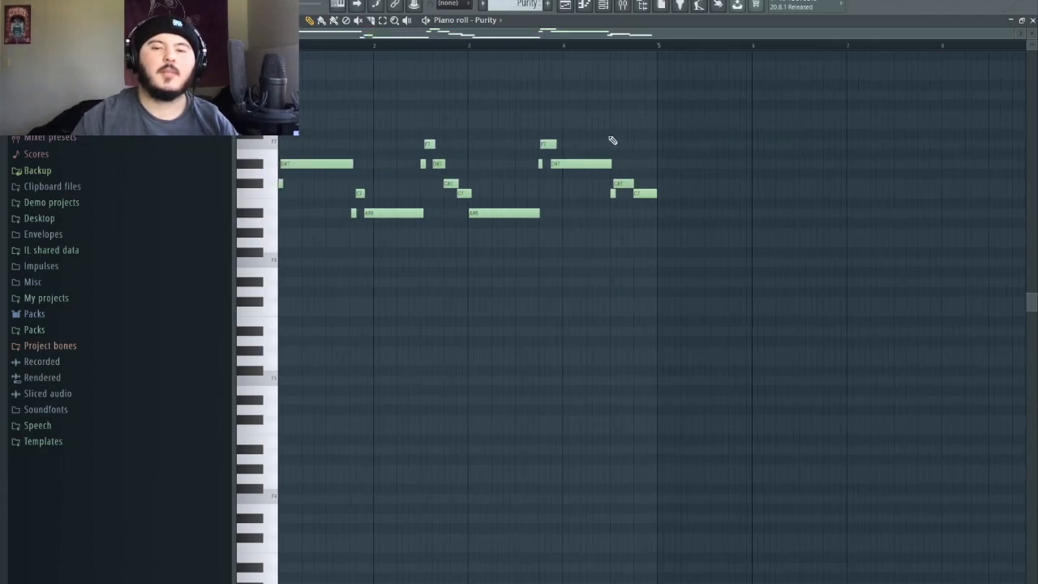
{"action": "scroll", "coordinate": [334, 234], "scroll_direction": "up", "scroll_amount": 6}
{"action": "left_click", "coordinate": [408, 213]}
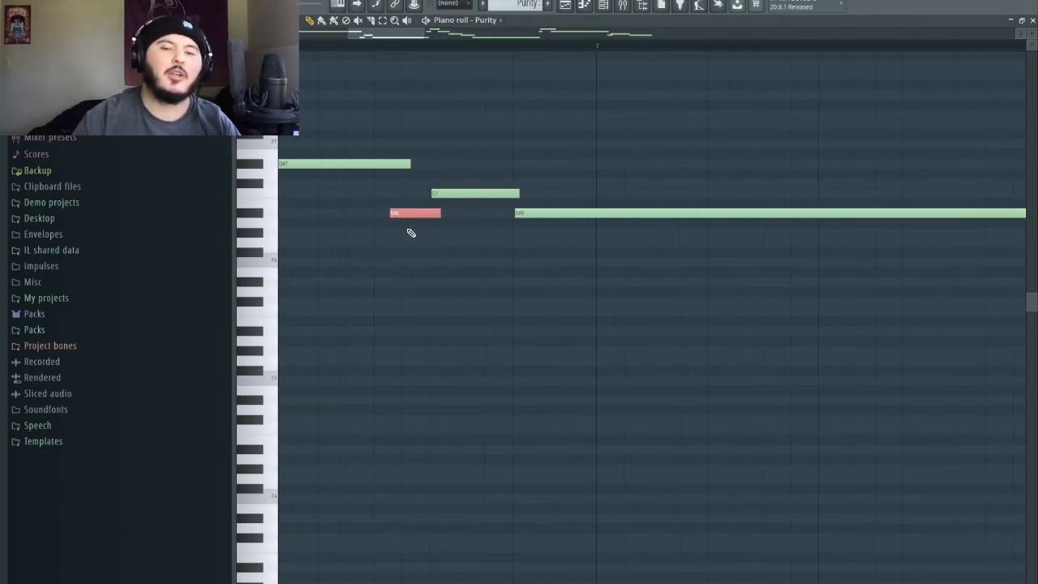
{"action": "scroll", "coordinate": [410, 217], "scroll_direction": "down", "scroll_amount": 5}
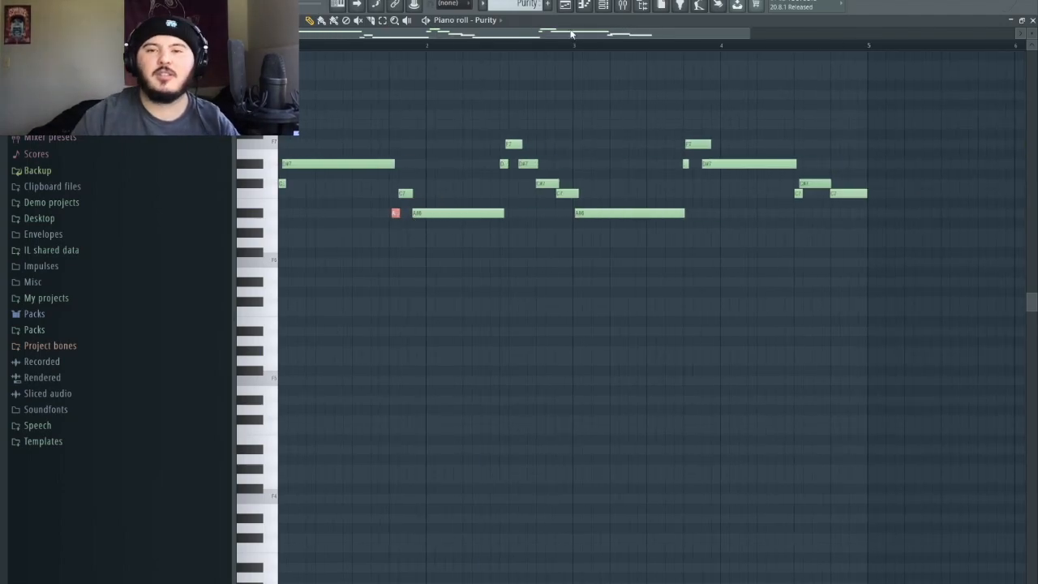
- Open the TRITON #2 clip in the piano roll and play its opening notes from bar 1
{"action": "key", "text": "F5"}
{"action": "double_click", "coordinate": [536, 177]}
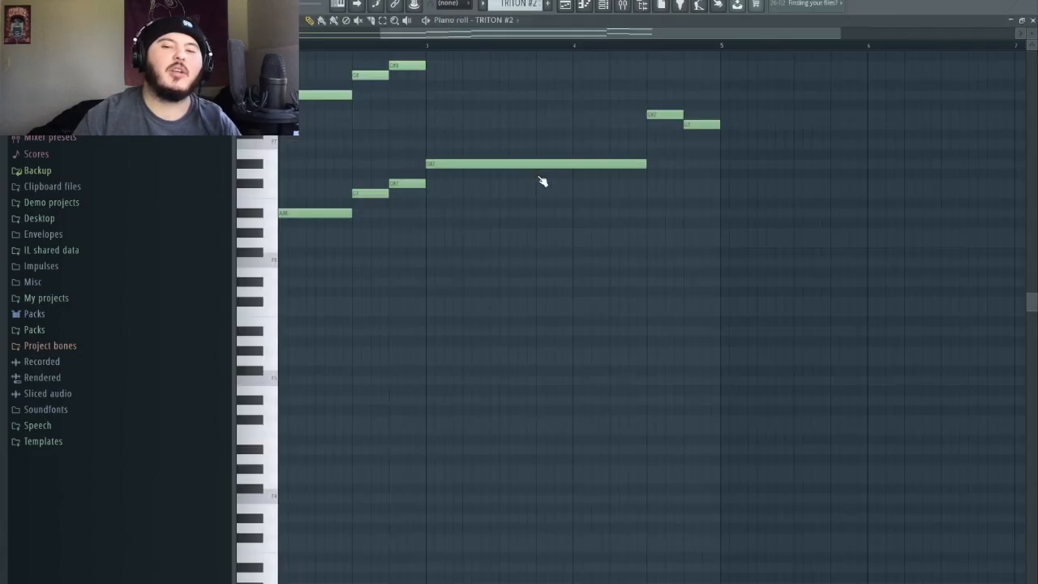
{"action": "scroll", "coordinate": [341, 242], "scroll_direction": "down", "scroll_amount": 2}
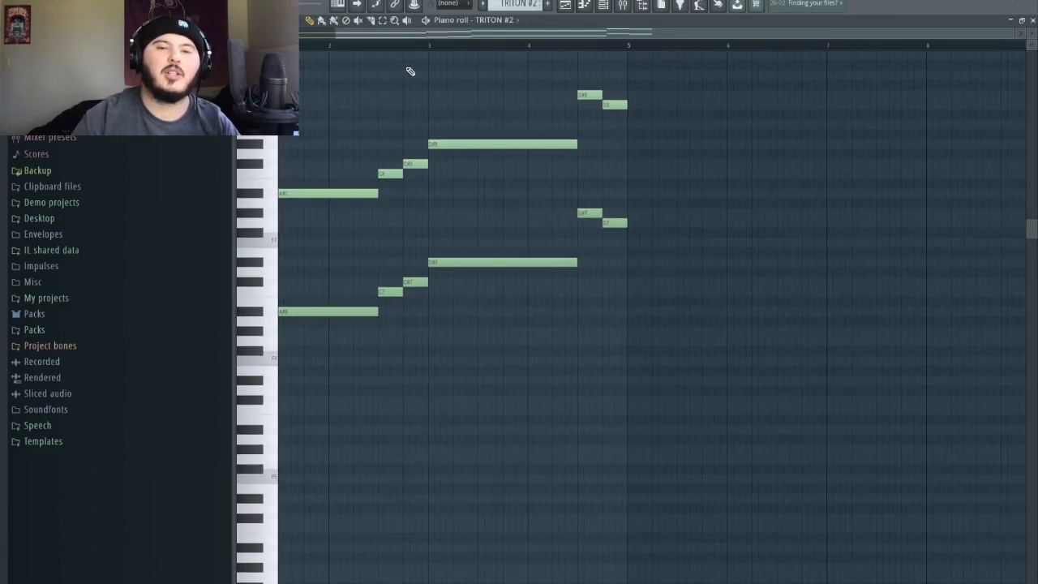
{"action": "left_click_drag", "start_coordinate": [382, 37], "coordinate": [331, 38]}
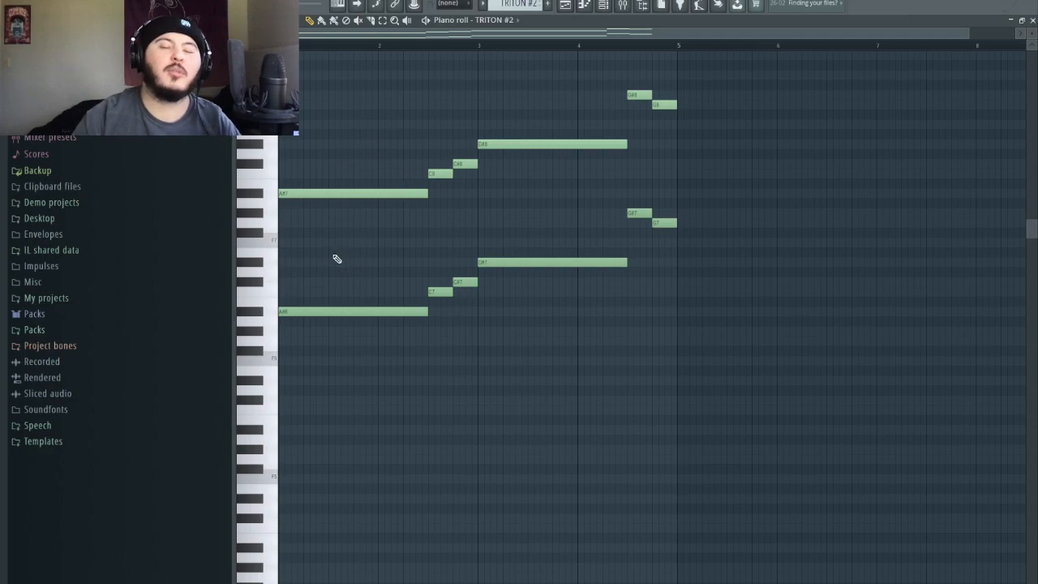
{"action": "key", "text": "space"}
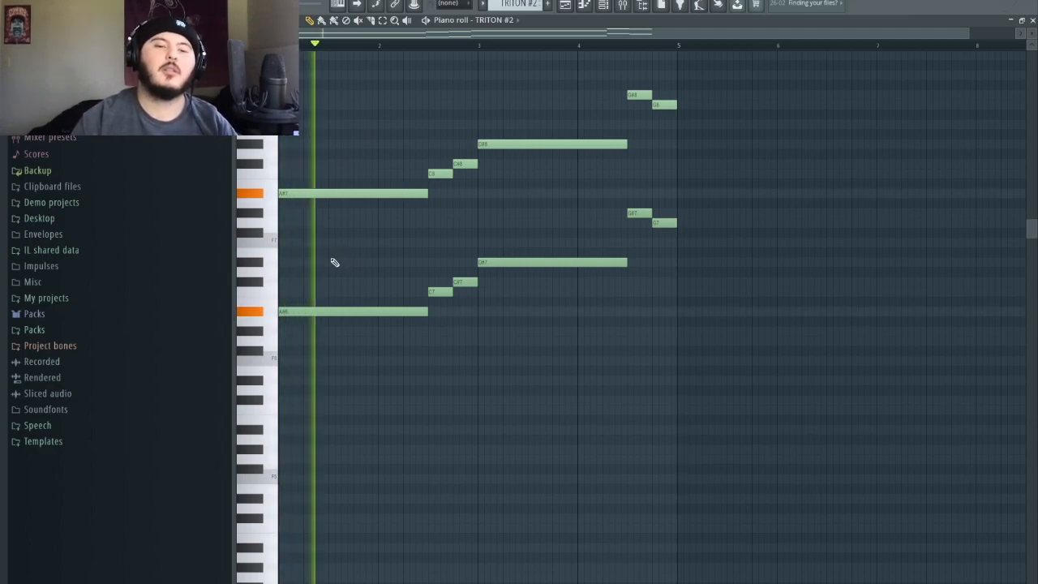
{"action": "key", "text": "space"}
- Select the upper-octave notes of the TRITON #2 melody to inspect the doubling, clear the selection, and play the pattern
{"action": "left_click", "coordinate": [272, 223], "text": "ctrl"}
{"action": "left_click_drag", "start_coordinate": [282, 217], "coordinate": [301, 172]}
{"action": "left_click_drag", "start_coordinate": [359, 208], "coordinate": [818, 52]}
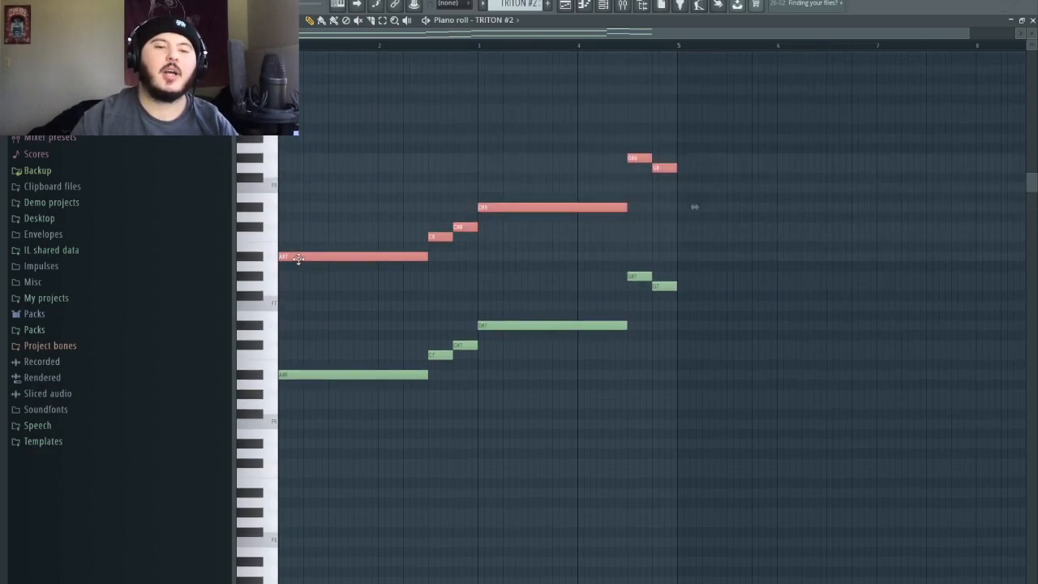
{"action": "left_click_drag", "start_coordinate": [222, 450], "coordinate": [274, 375]}
{"action": "key", "text": "ctrl+d"}
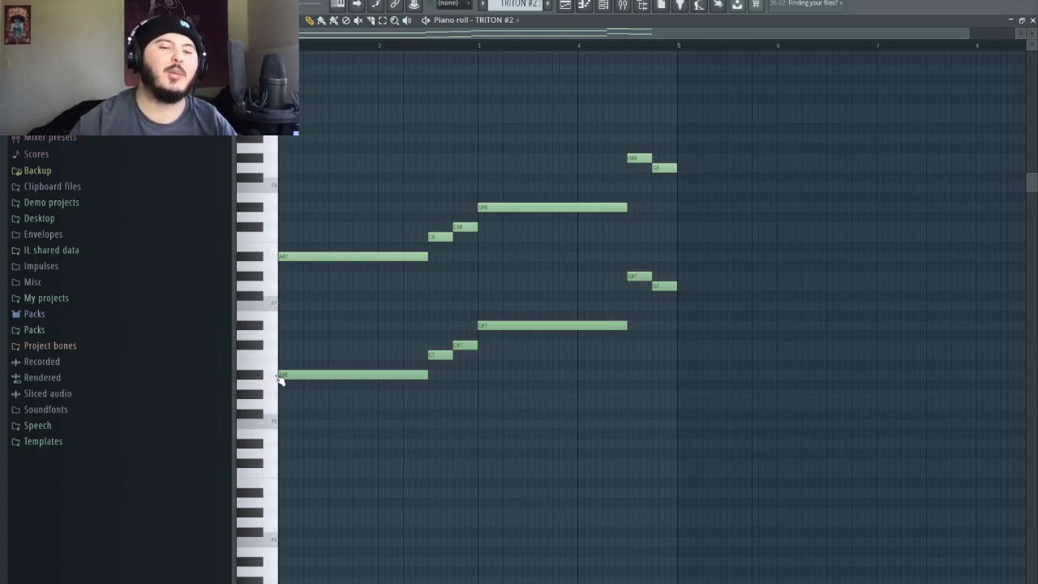
{"action": "key", "text": "space"}
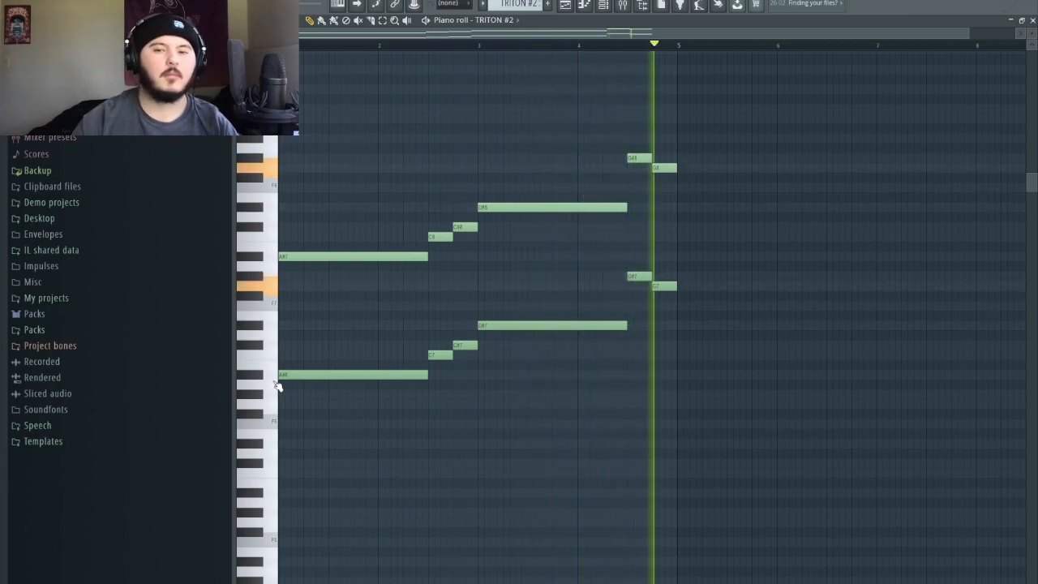
{"action": "key", "text": "space"}
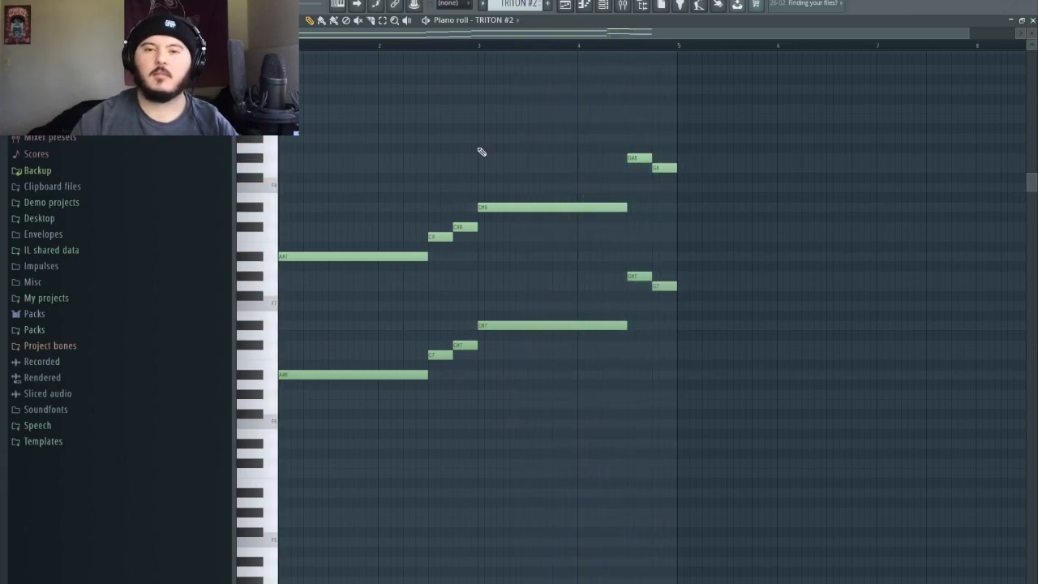
- Open the SRX STRINGS clip from the playlist in the piano roll and play its melody
{"action": "left_click", "coordinate": [565, 5]}
{"action": "double_click", "coordinate": [470, 203]}
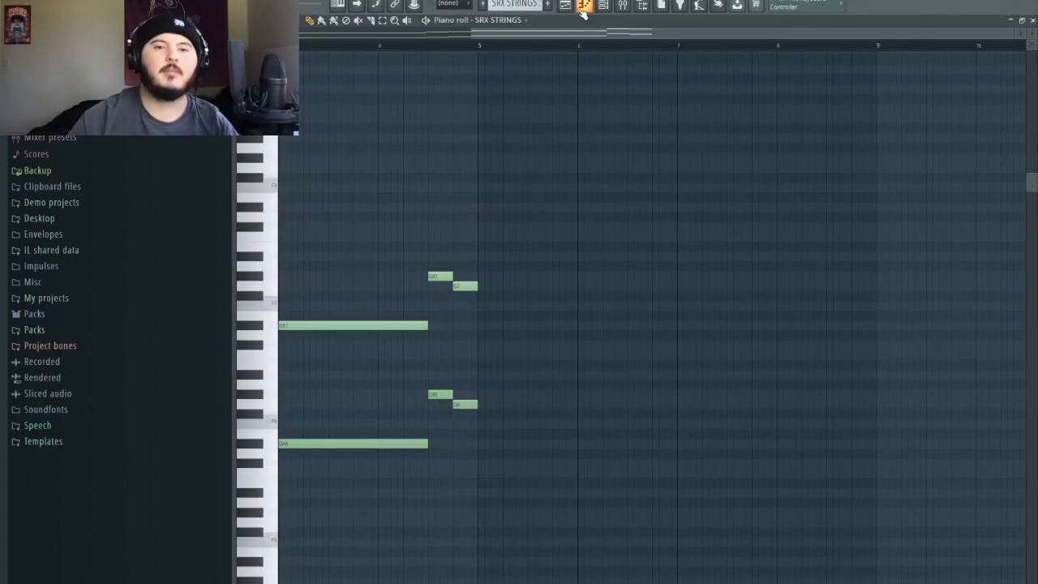
{"action": "key", "text": "space"}
{"action": "left_click_drag", "start_coordinate": [542, 32], "coordinate": [342, 63]}
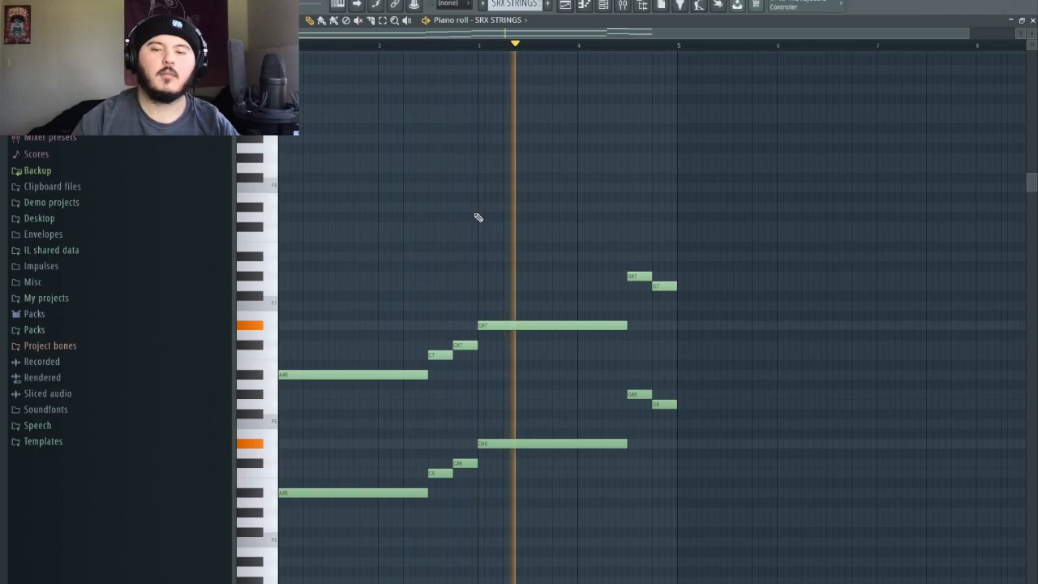
{"action": "key", "text": "space"}
- Return to the playlist, solo track 6 with the PoiZone audio clip, and play it from bar 2
{"action": "left_click", "coordinate": [567, 6]}
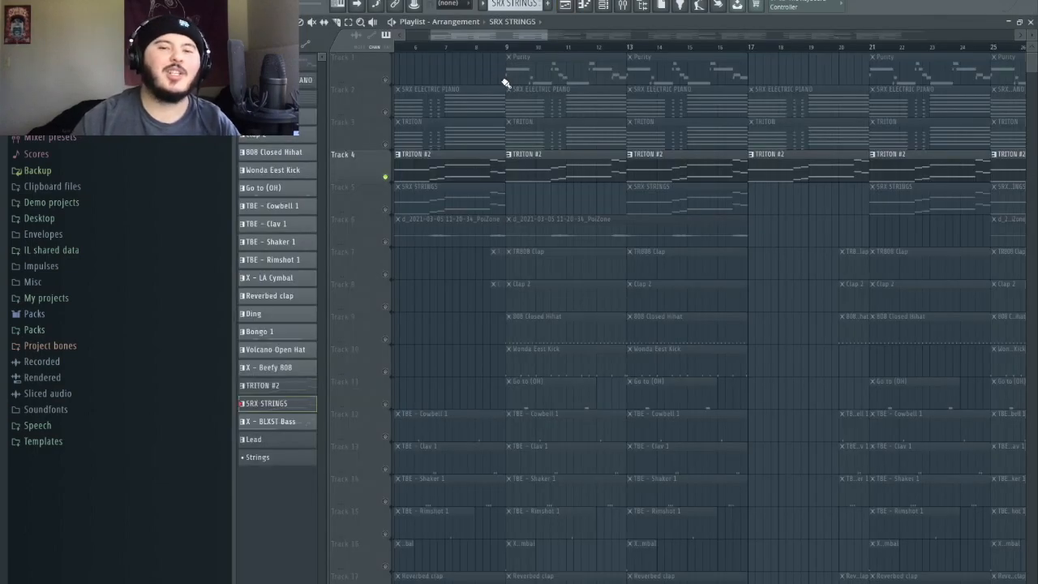
{"action": "left_click", "coordinate": [388, 235]}
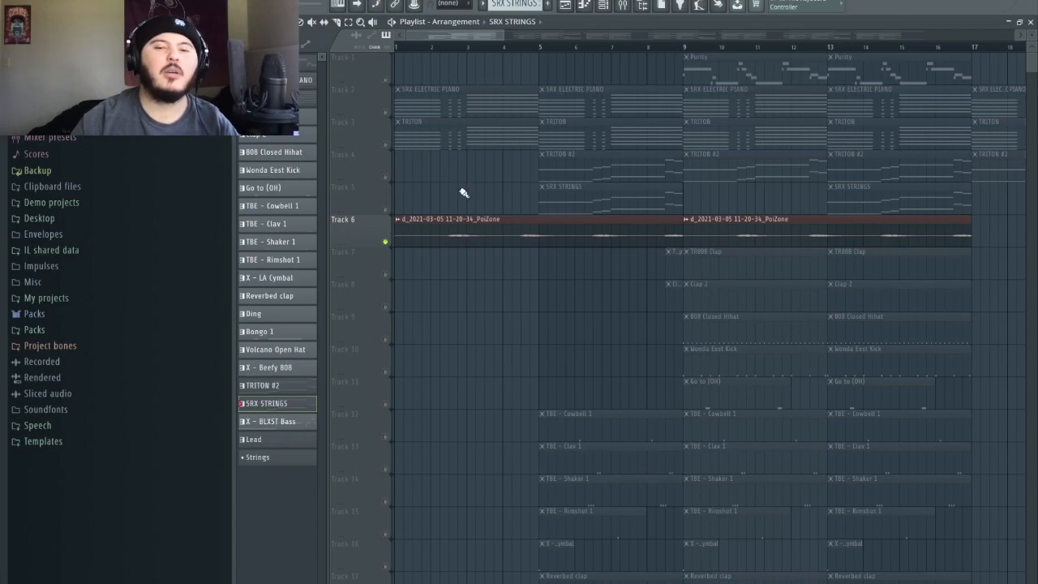
{"action": "scroll", "coordinate": [447, 215], "scroll_direction": "up", "scroll_amount": 3}
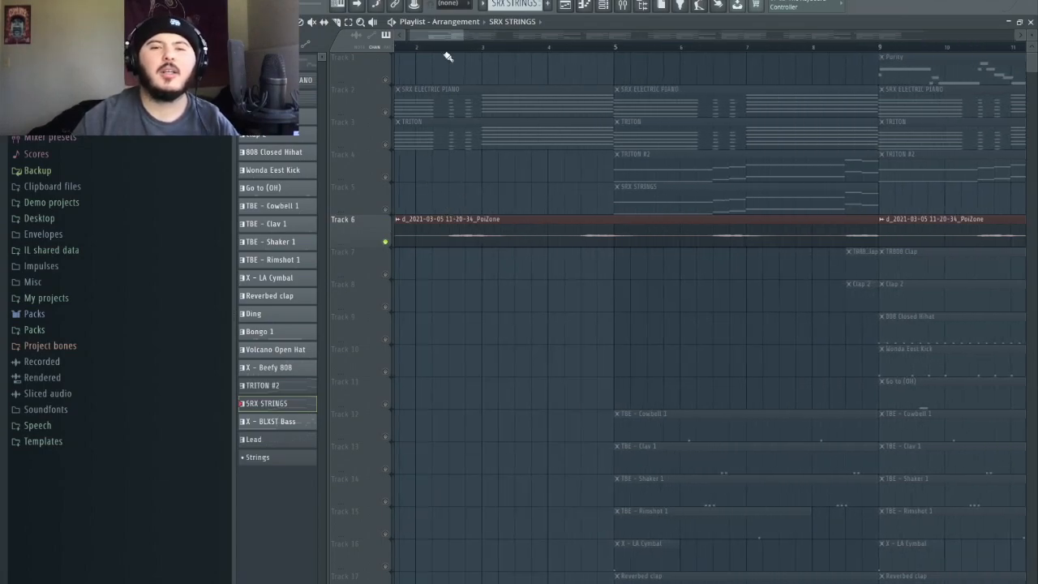
{"action": "left_click", "coordinate": [415, 45]}
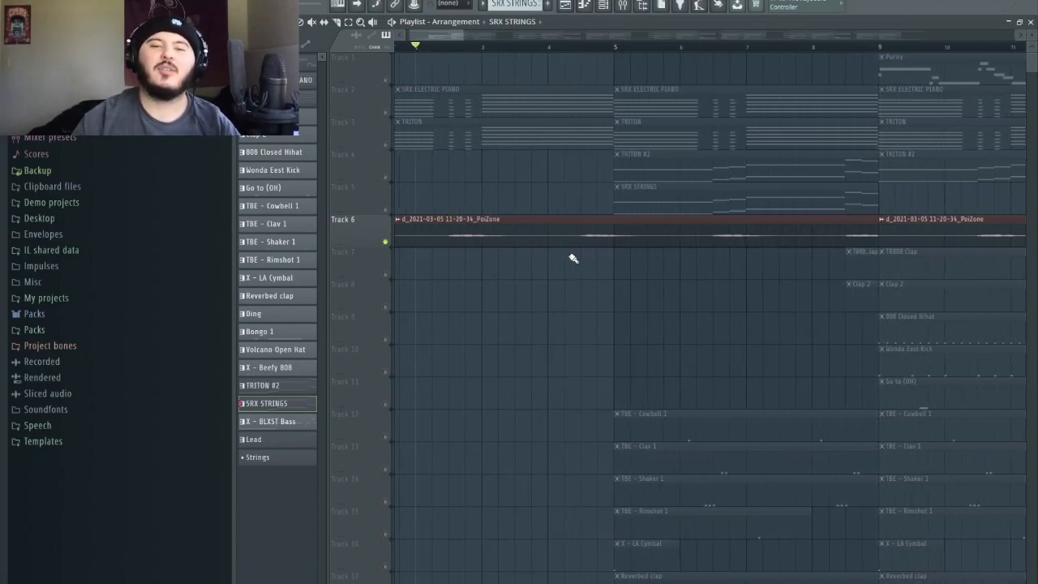
{"action": "key", "text": "space"}
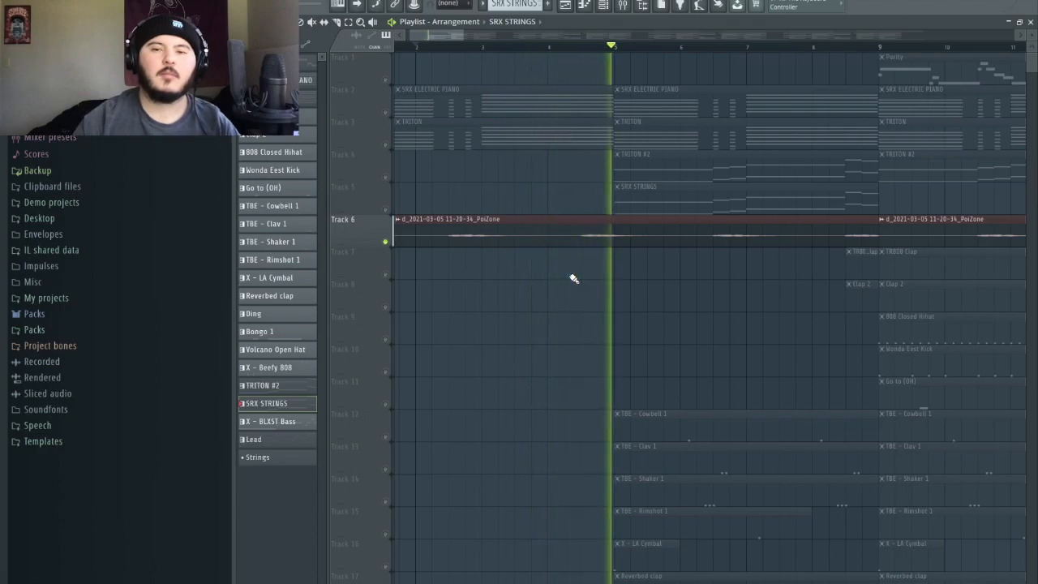
{"action": "key", "text": "space"}
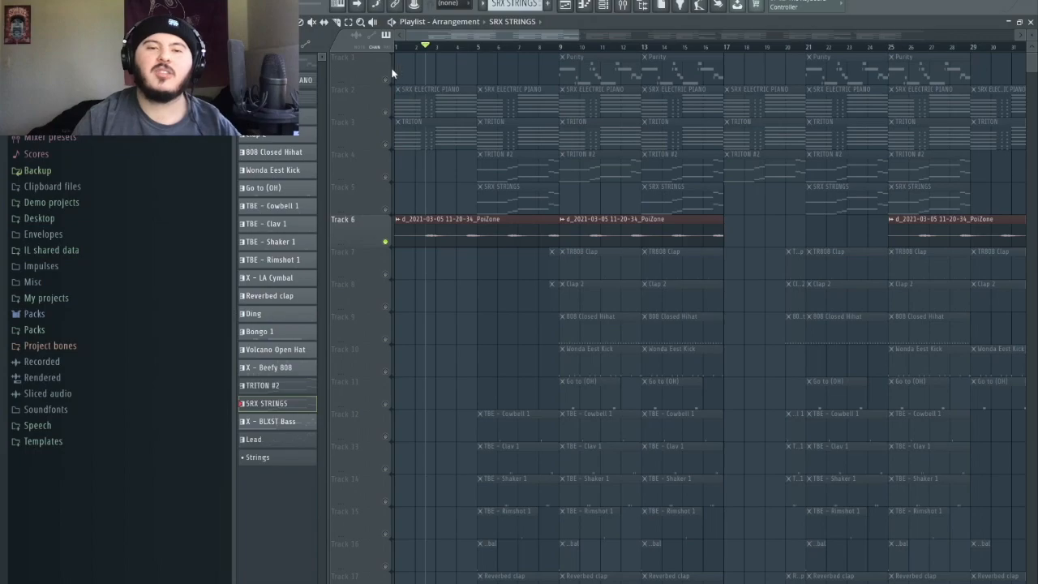
- Enable tracks 1 through 5 alongside track 6 and play all the chord and melody layers together
{"action": "right_click", "coordinate": [386, 81]}
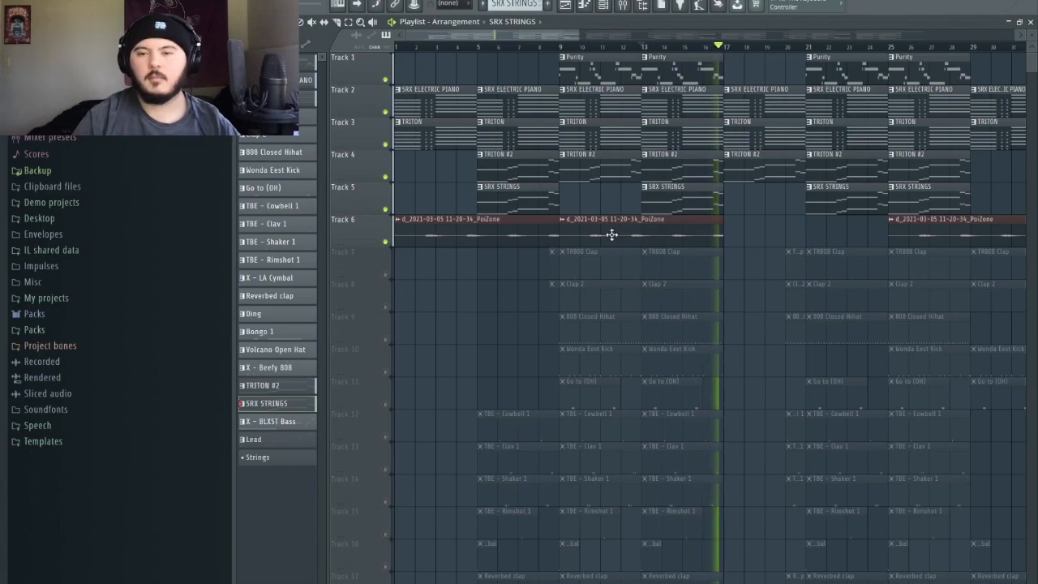
{"action": "key", "text": "space"}
- Solo track 21 with the X - BLXST Bass clips and set the playback position to bar 9
{"action": "scroll", "coordinate": [599, 243], "scroll_direction": "down", "scroll_amount": 2}
{"action": "scroll", "coordinate": [597, 244], "scroll_direction": "down", "scroll_amount": 5}
{"action": "scroll", "coordinate": [526, 484], "scroll_direction": "up", "scroll_amount": 3}
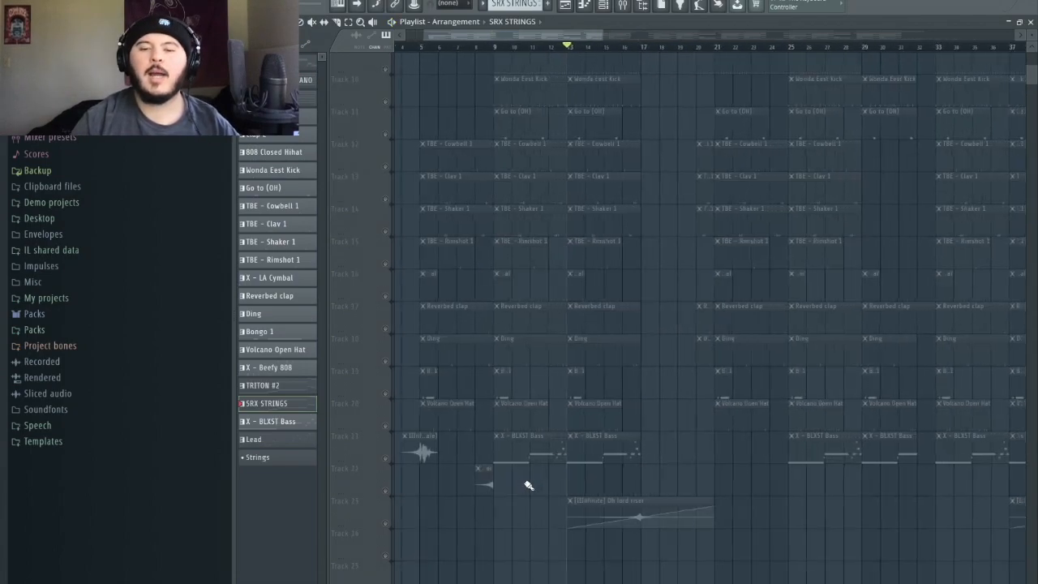
{"action": "scroll", "coordinate": [519, 483], "scroll_direction": "up", "scroll_amount": 2}
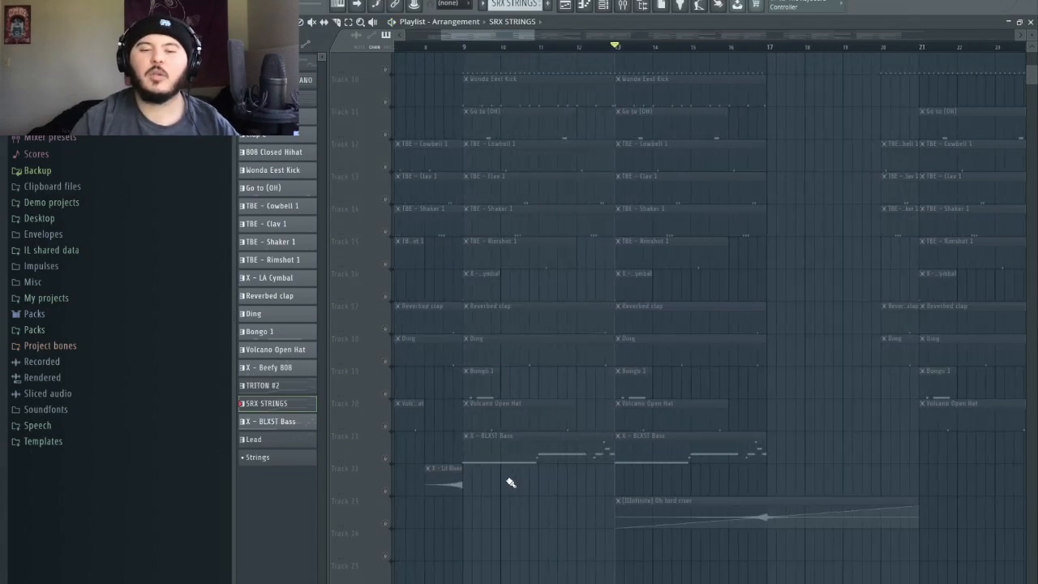
{"action": "left_click", "coordinate": [385, 459]}
{"action": "left_click", "coordinate": [463, 49]}
{"action": "scroll", "coordinate": [470, 459], "scroll_direction": "up", "scroll_amount": 3}
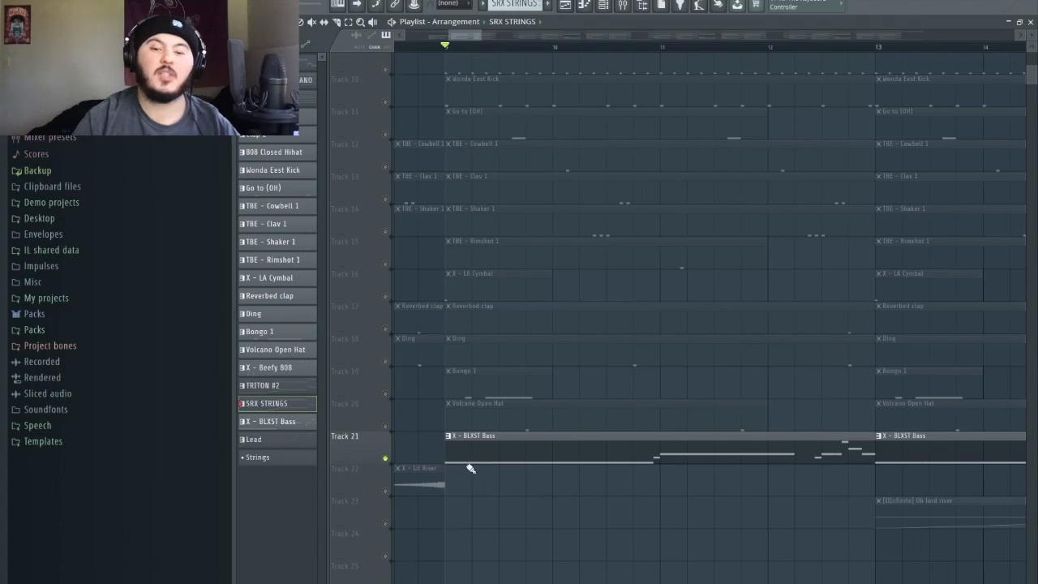
- Open the X - BLXST Bass clip at bar 9 in the piano roll, play it, and examine its notes
{"action": "double_click", "coordinate": [559, 460]}
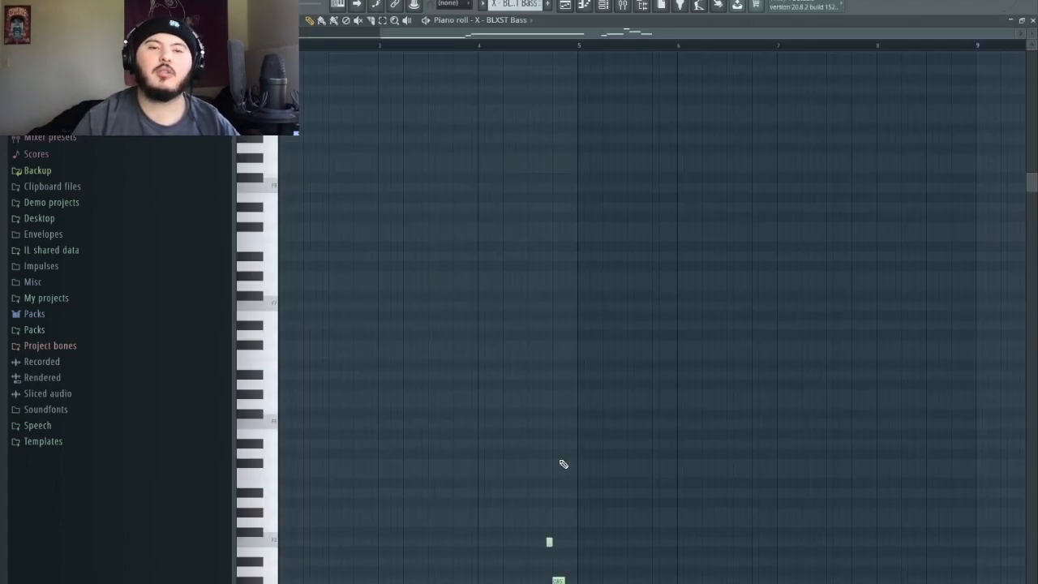
{"action": "key", "text": "space"}
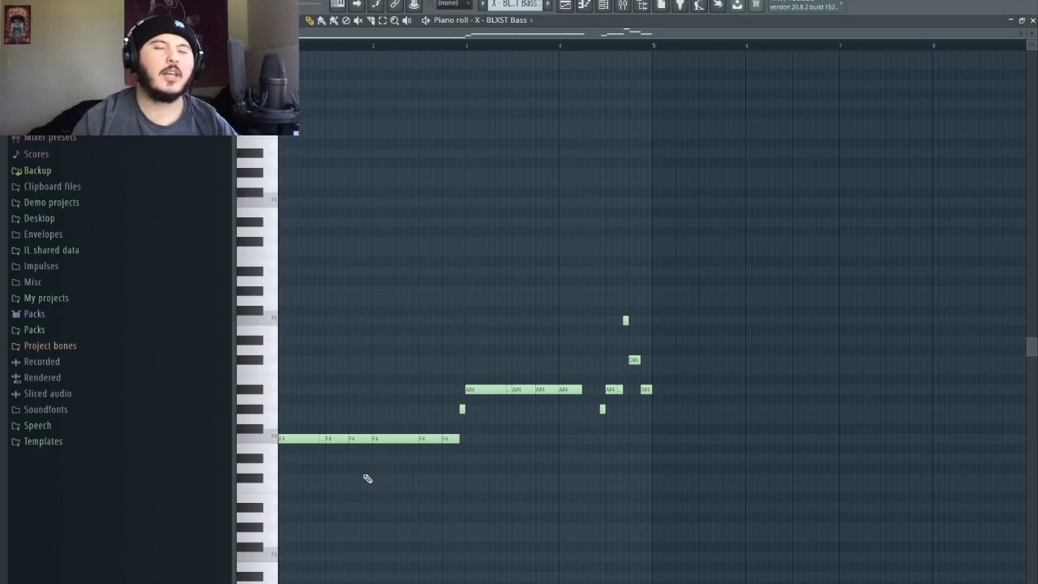
{"action": "scroll", "coordinate": [368, 479], "scroll_direction": "up", "scroll_amount": 2}
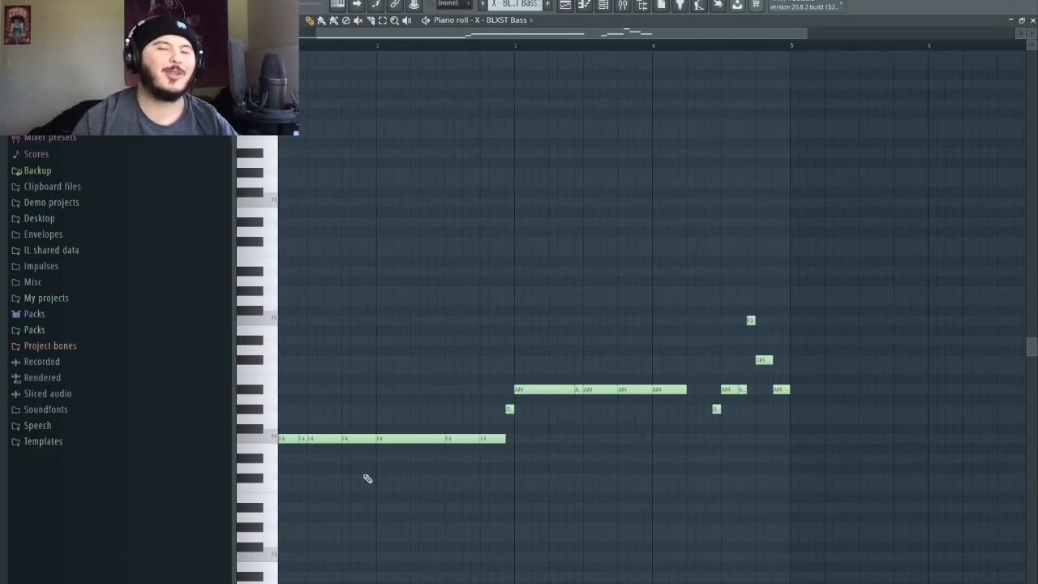
{"action": "left_click_drag", "start_coordinate": [470, 36], "coordinate": [447, 36]}
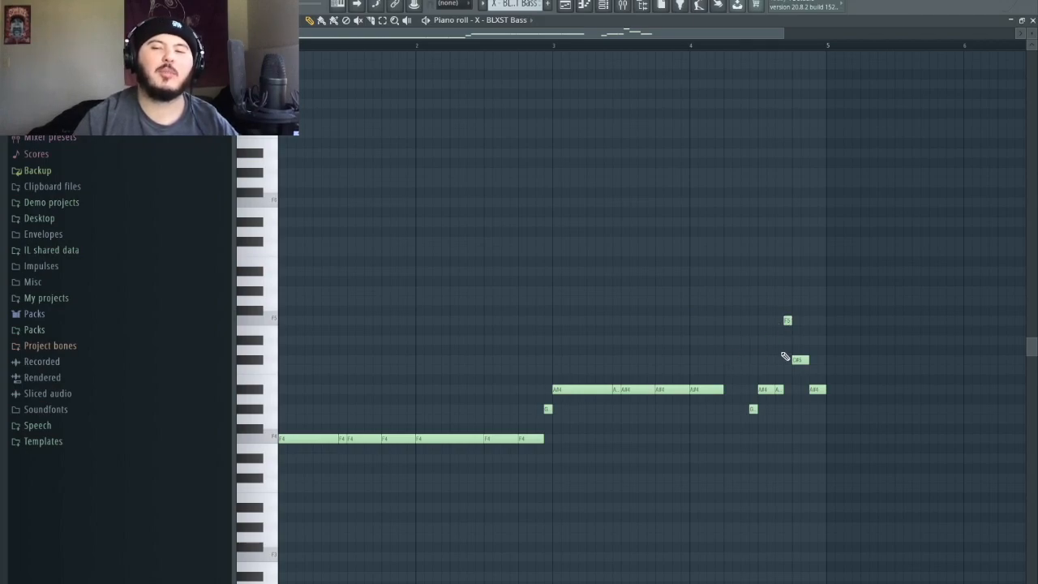
- Select the bass notes from bar 4 to the end of the pattern and play them from bar 4
{"action": "scroll", "coordinate": [892, 384], "scroll_direction": "up", "scroll_amount": 3}
{"action": "left_click_drag", "start_coordinate": [886, 480], "coordinate": [620, 207]}
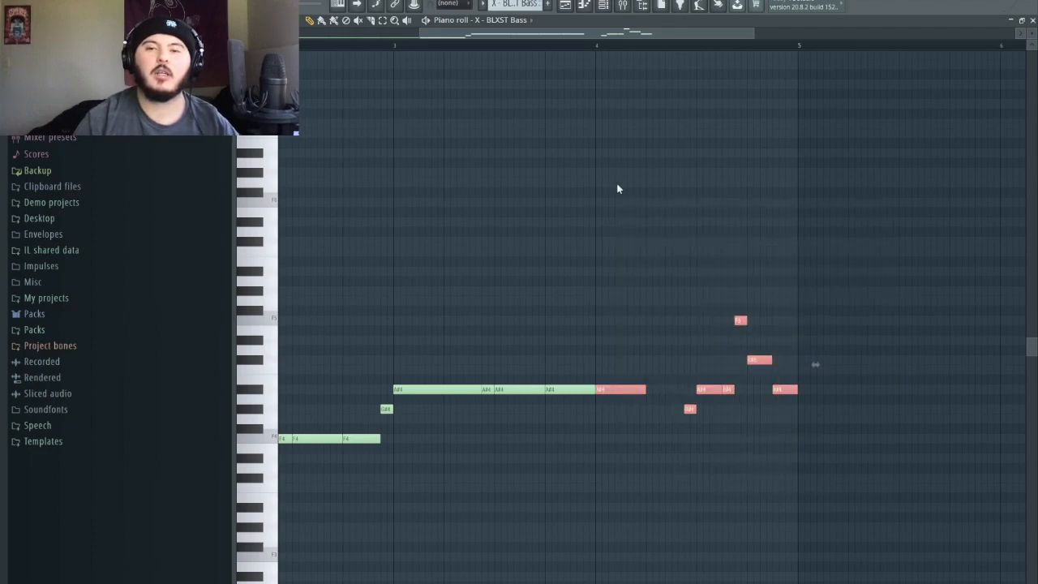
{"action": "left_click", "coordinate": [597, 46]}
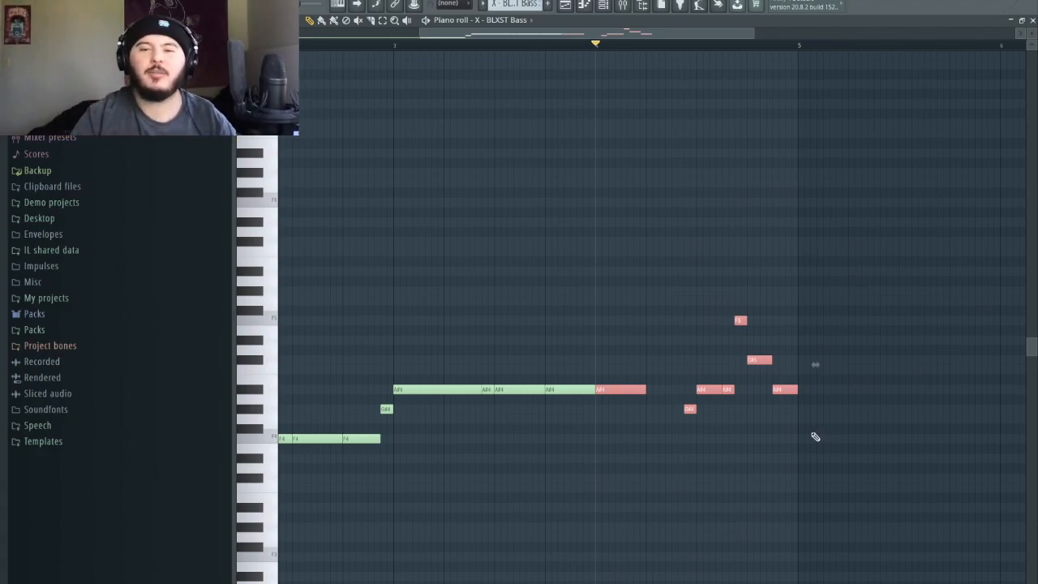
{"action": "key", "text": "space"}
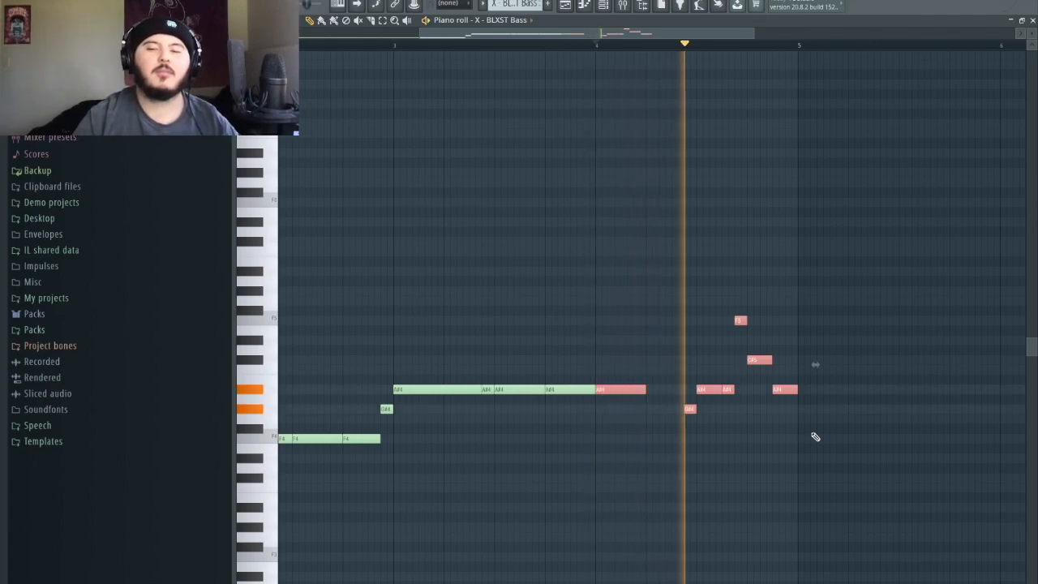
{"action": "key", "text": "space"}
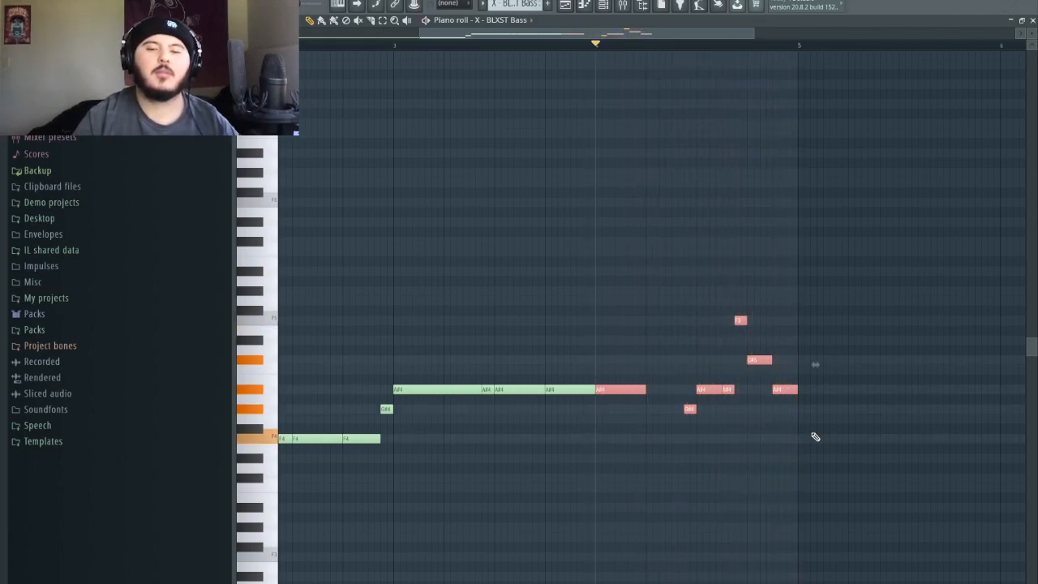
- Select the G#4 note and the first A#4 note after the gap in bar 4, and play the bass pattern
{"action": "left_click_drag", "start_coordinate": [653, 337], "coordinate": [704, 463]}
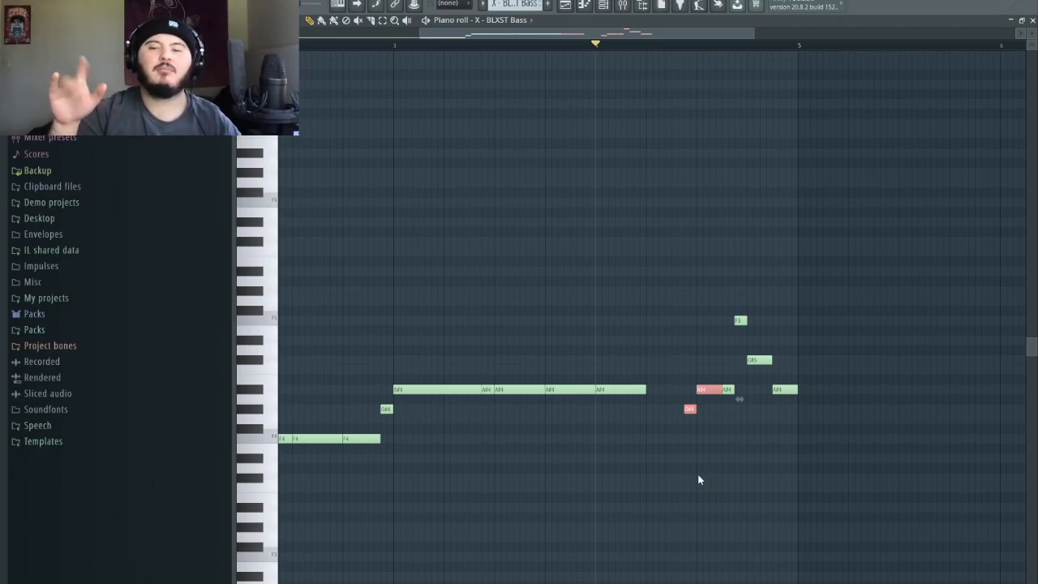
{"action": "key", "text": "space"}
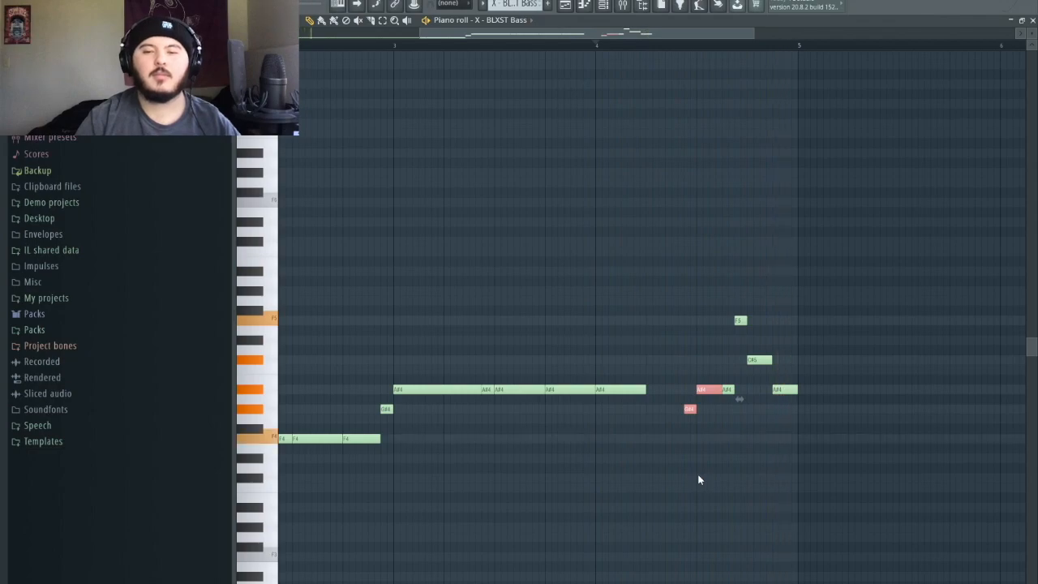
{"action": "scroll", "coordinate": [650, 365], "scroll_direction": "up", "scroll_amount": 3, "text": "ctrl"}
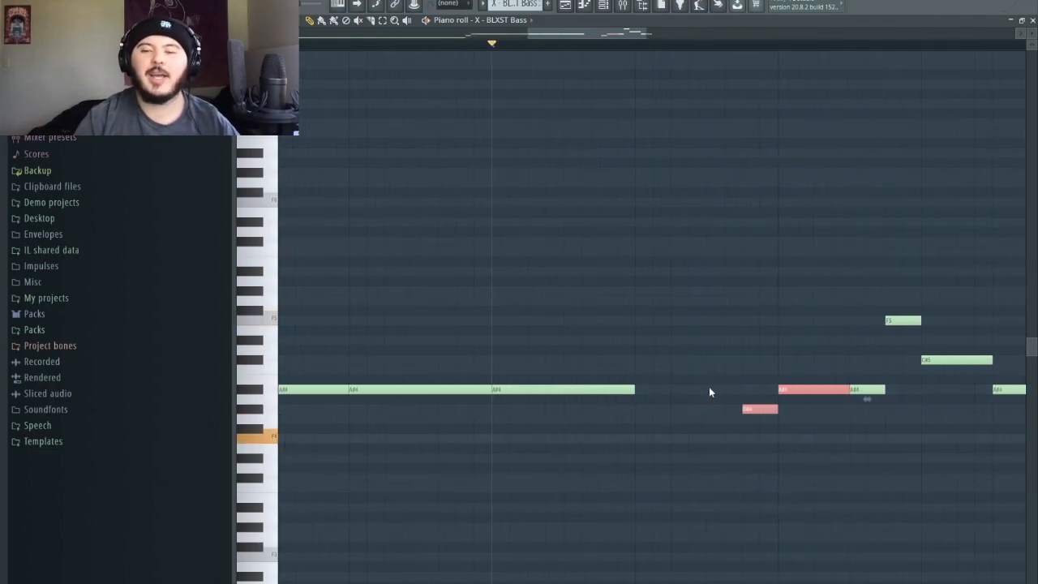
- Try filling the gap in bar 4 of the bass pattern with extra notes on A#4 and higher pitches
{"action": "left_click", "coordinate": [708, 390]}
{"action": "left_click", "coordinate": [657, 390]}
{"action": "left_click", "coordinate": [694, 351]}
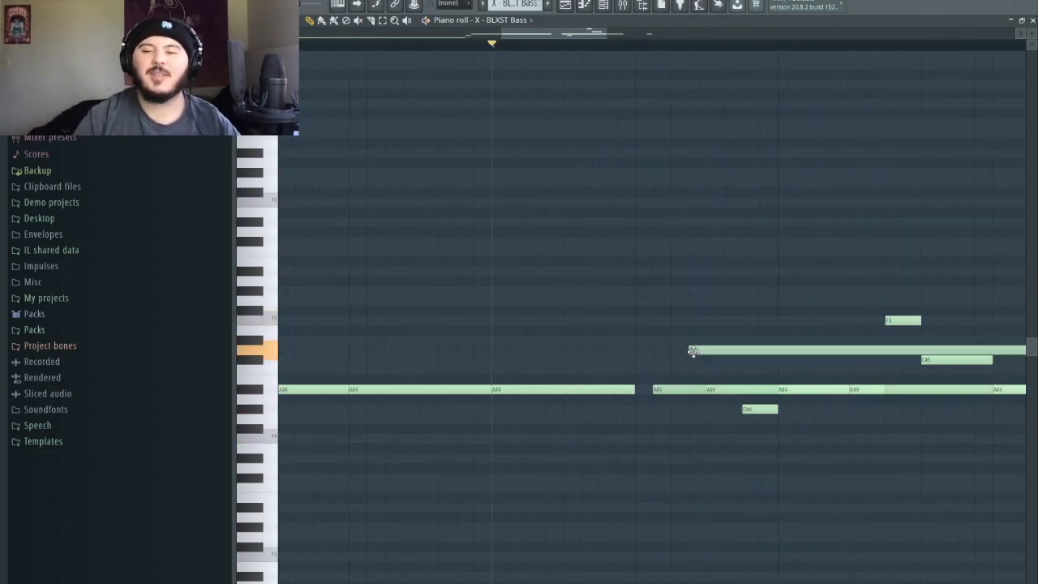
{"action": "left_click", "coordinate": [761, 301]}
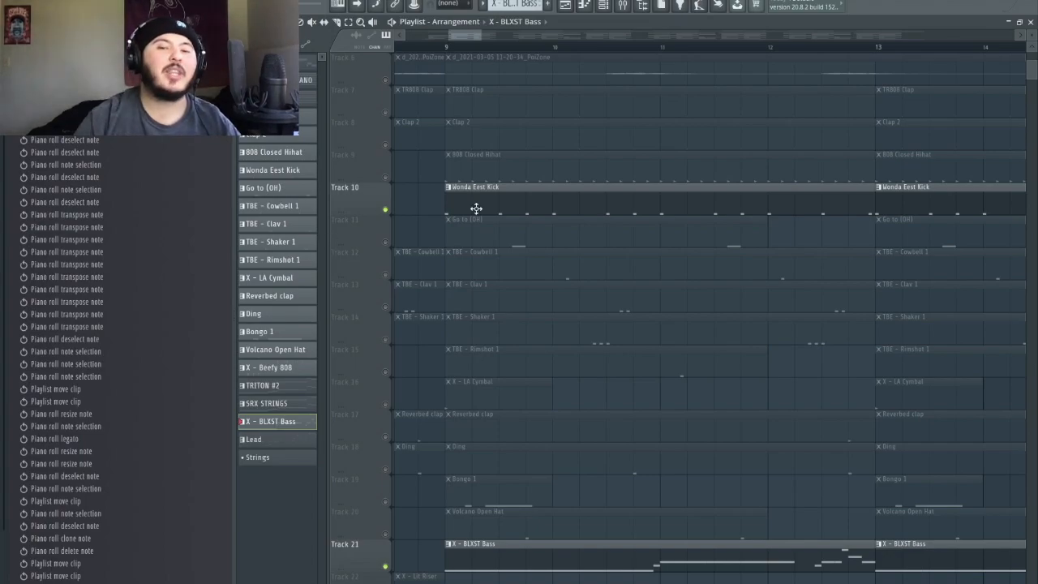
- Open the Wonda Eest Kick clip at bar 9 in the piano roll and play its kick pattern
{"action": "double_click", "coordinate": [473, 211]}
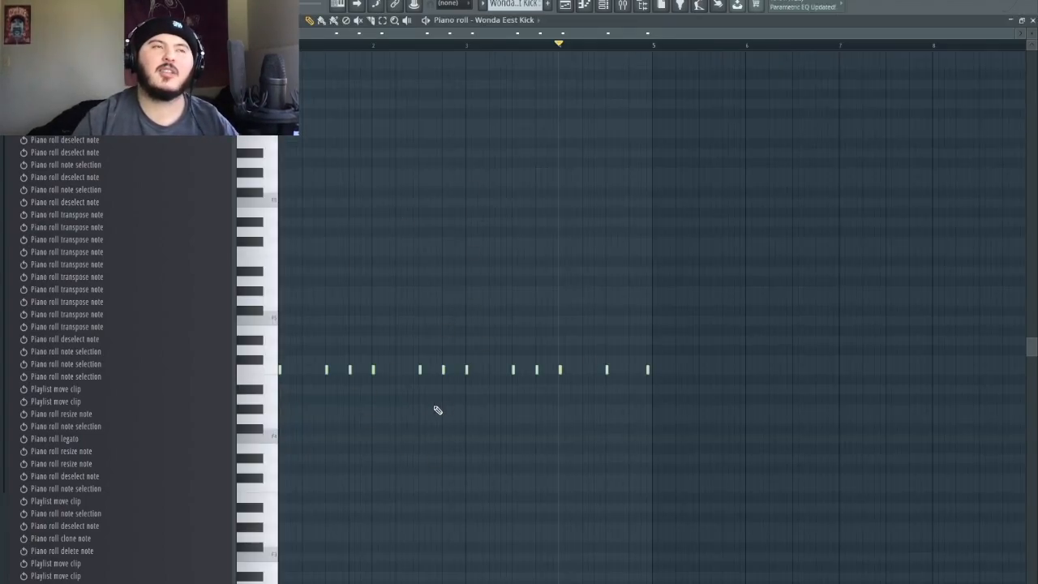
{"action": "key", "text": "l"}
{"action": "key", "text": "space"}
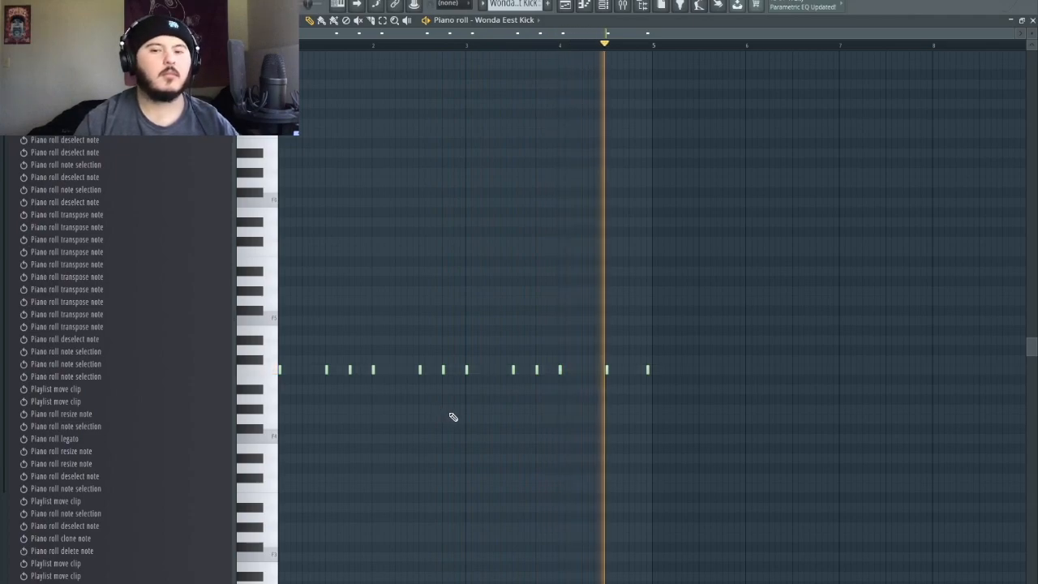
{"action": "key", "text": "space"}
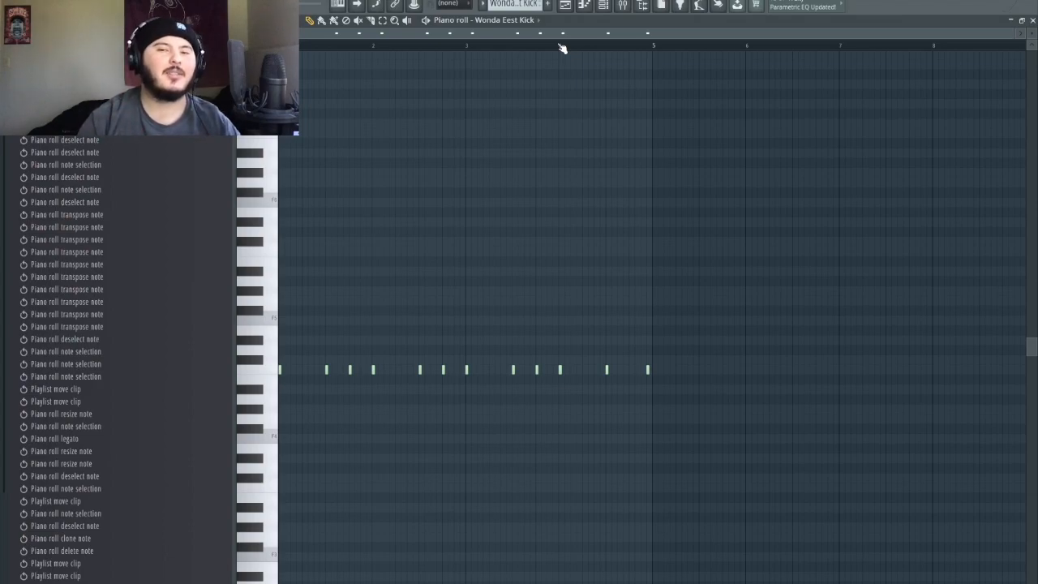
- Open the 808 Closed Hihat pattern in the piano roll and examine its channel's sample settings and waveform
{"action": "left_click", "coordinate": [567, 5]}
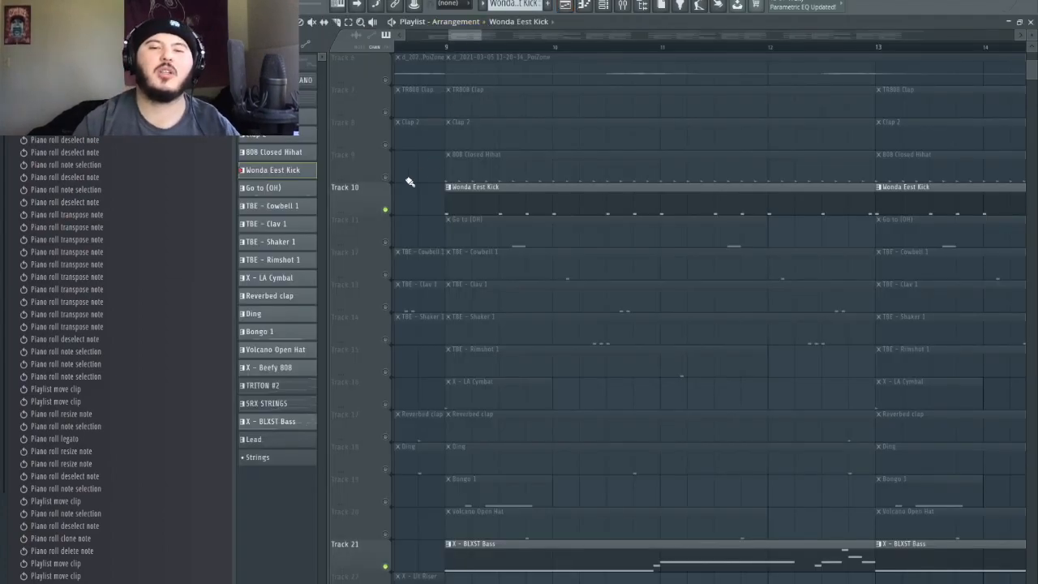
{"action": "double_click", "coordinate": [565, 175]}
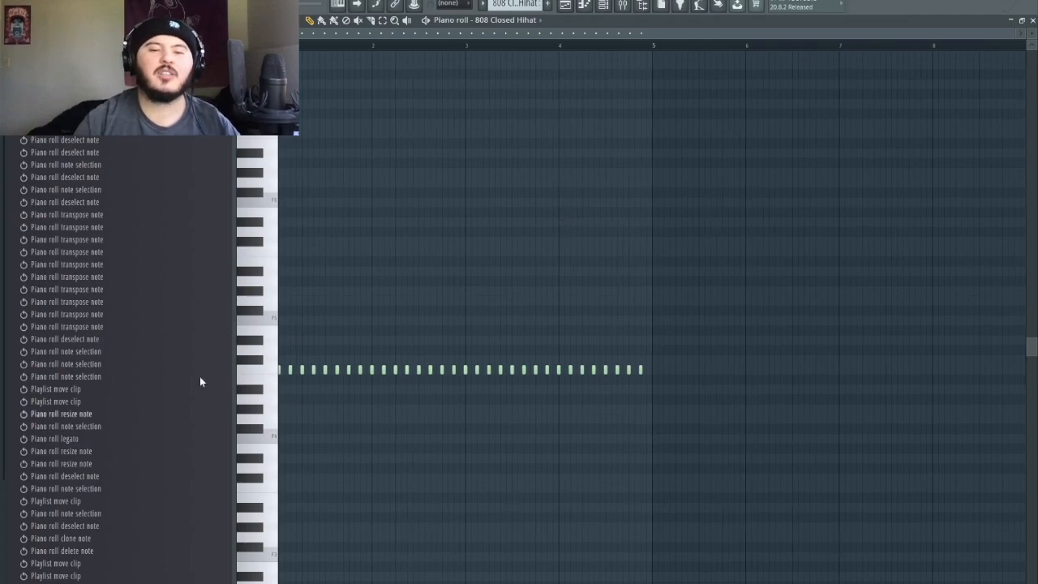
{"action": "left_click", "coordinate": [603, 5]}
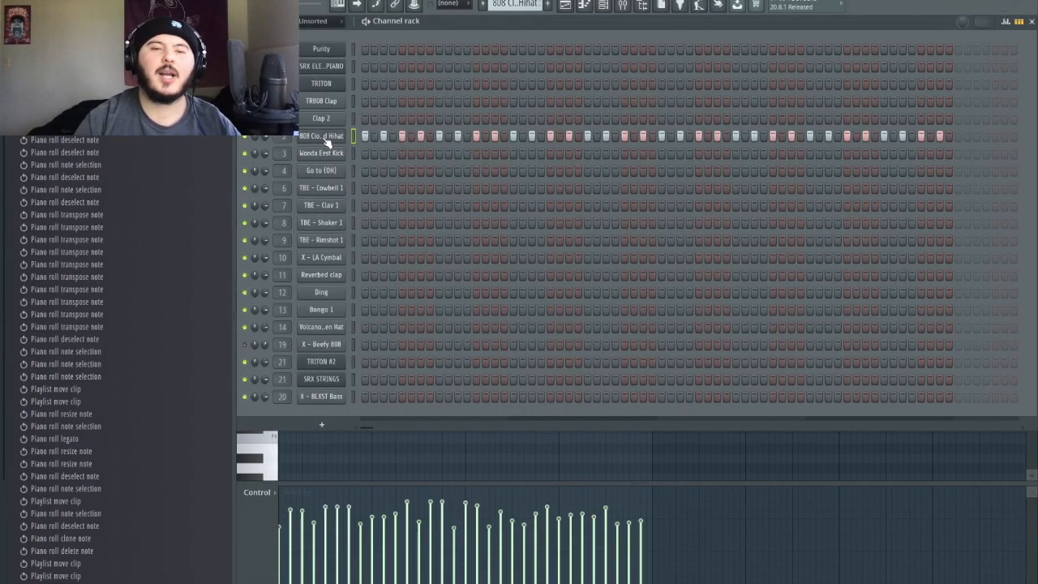
{"action": "left_click", "coordinate": [325, 137]}
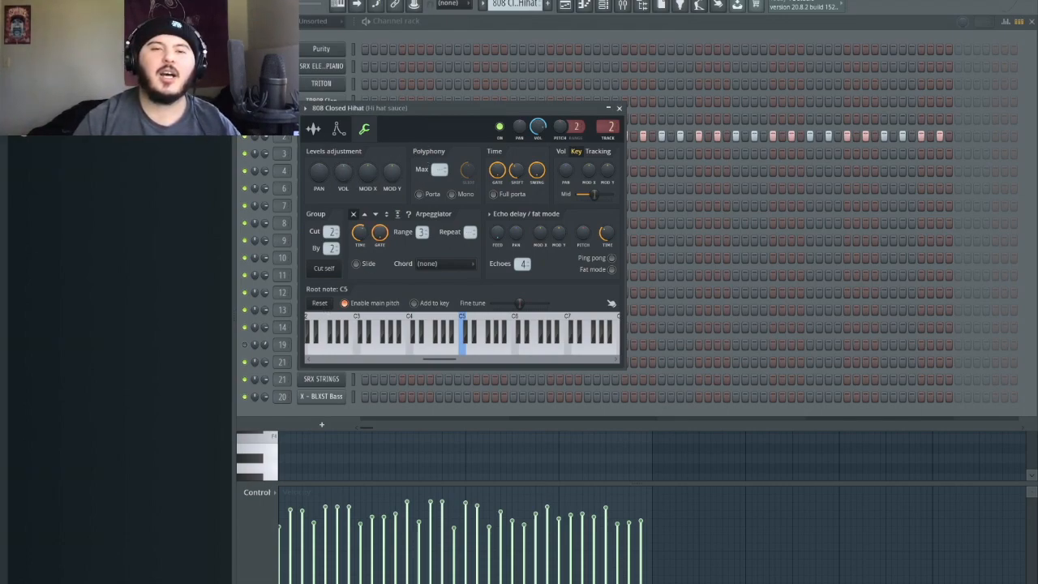
{"action": "left_click", "coordinate": [307, 34]}
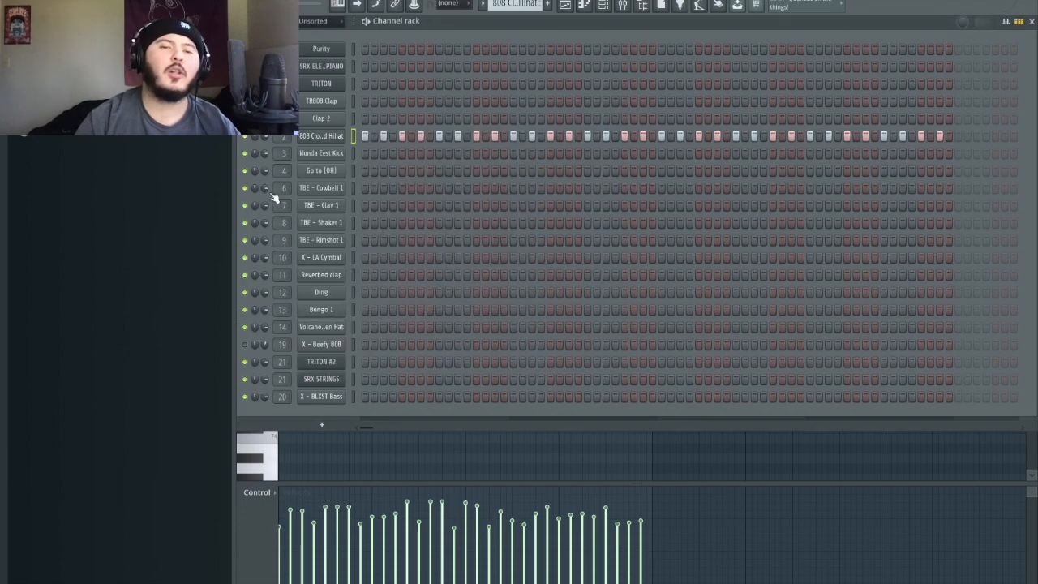
{"action": "left_click", "coordinate": [315, 134]}
{"action": "left_click", "coordinate": [313, 128]}
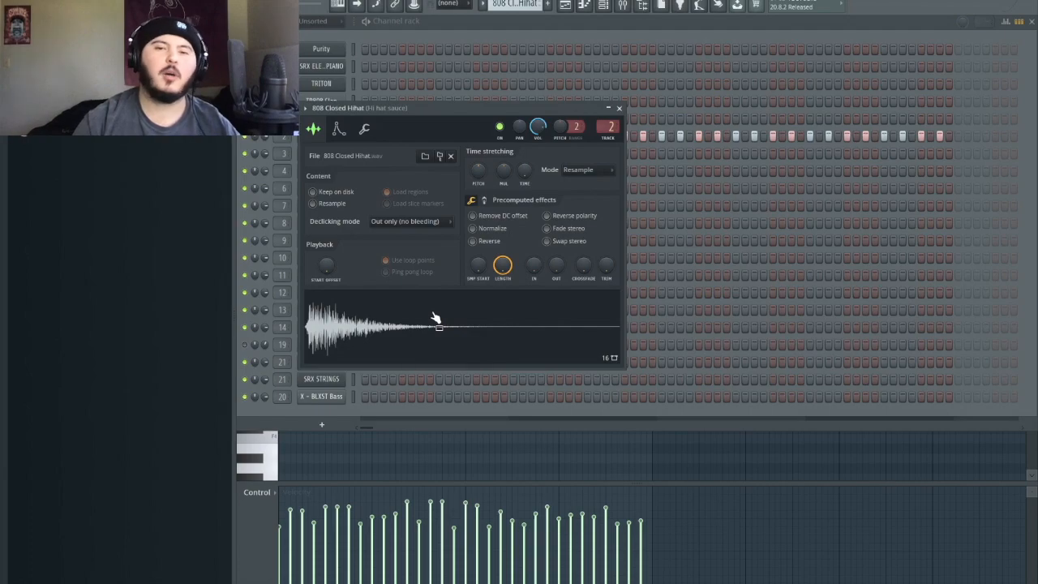
- Examine the Hi hat sauce insert's effects in the mixer: Fruity parametric EQ 2, Reeverb 2, delay 2, Flanger and HalfTime
{"action": "left_click", "coordinate": [622, 4]}
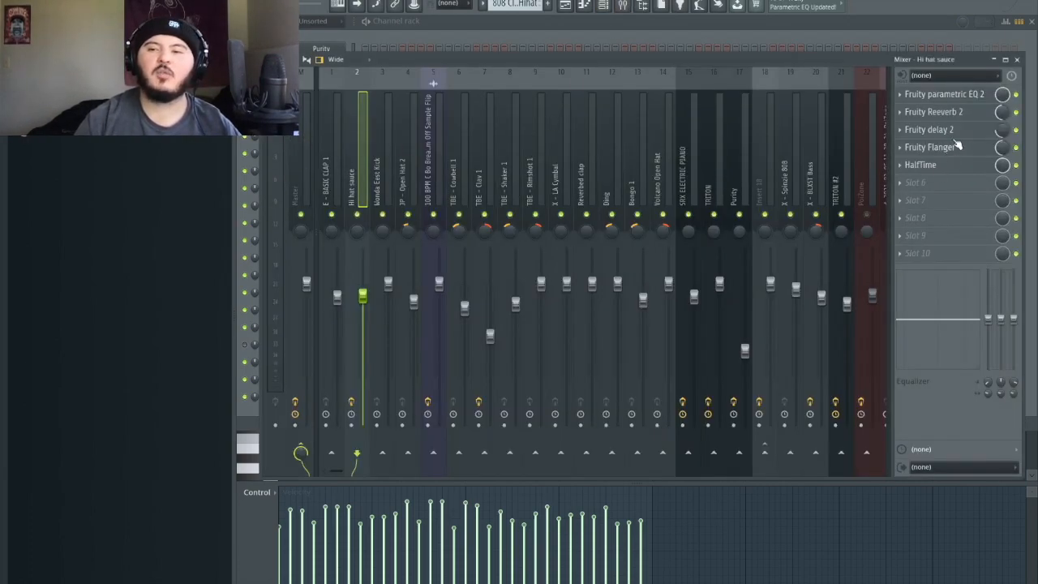
{"action": "left_click", "coordinate": [949, 95]}
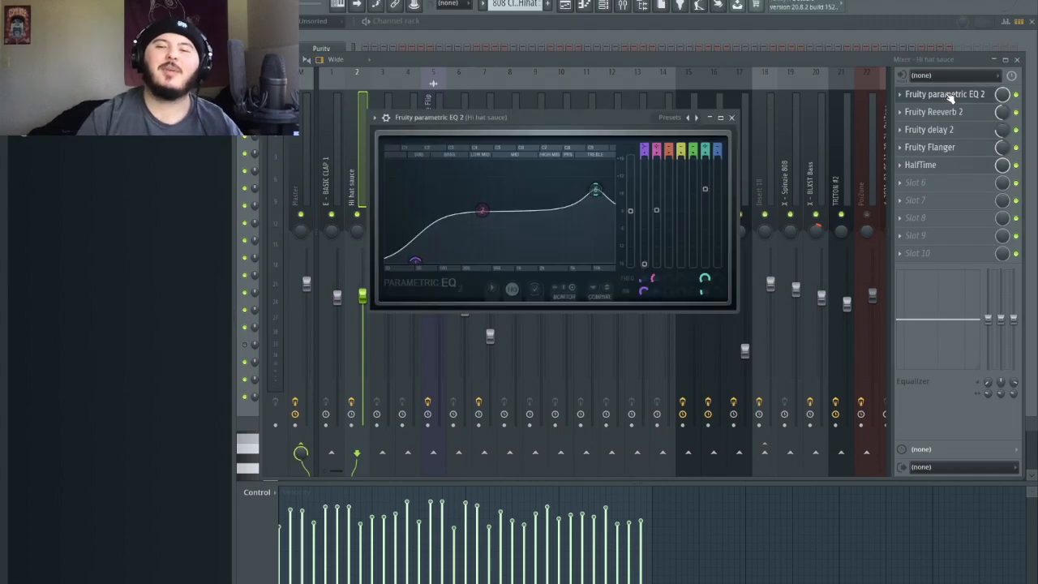
{"action": "left_click", "coordinate": [922, 118]}
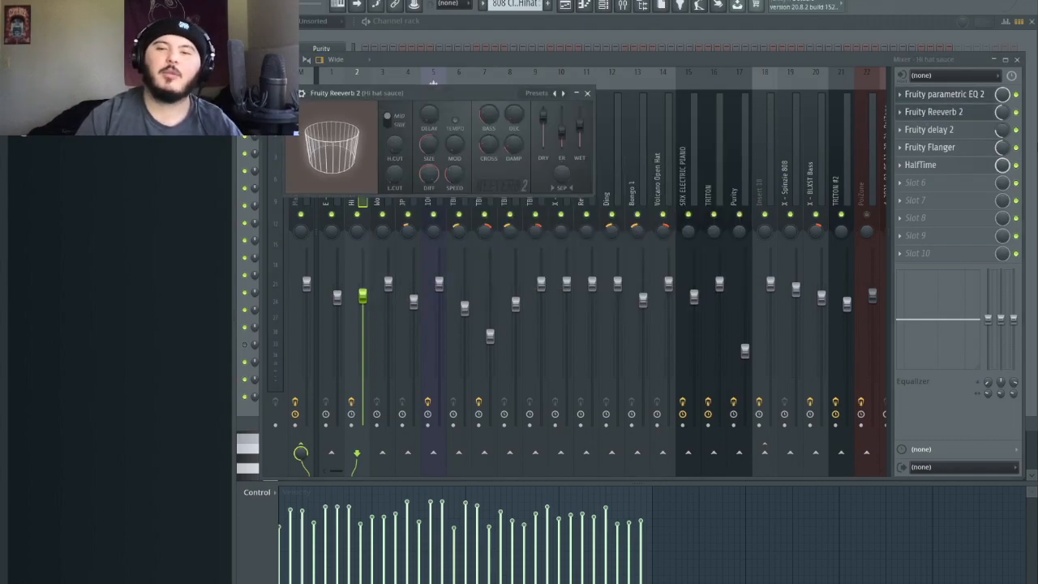
{"action": "left_click", "coordinate": [932, 129]}
{"action": "left_click", "coordinate": [955, 149]}
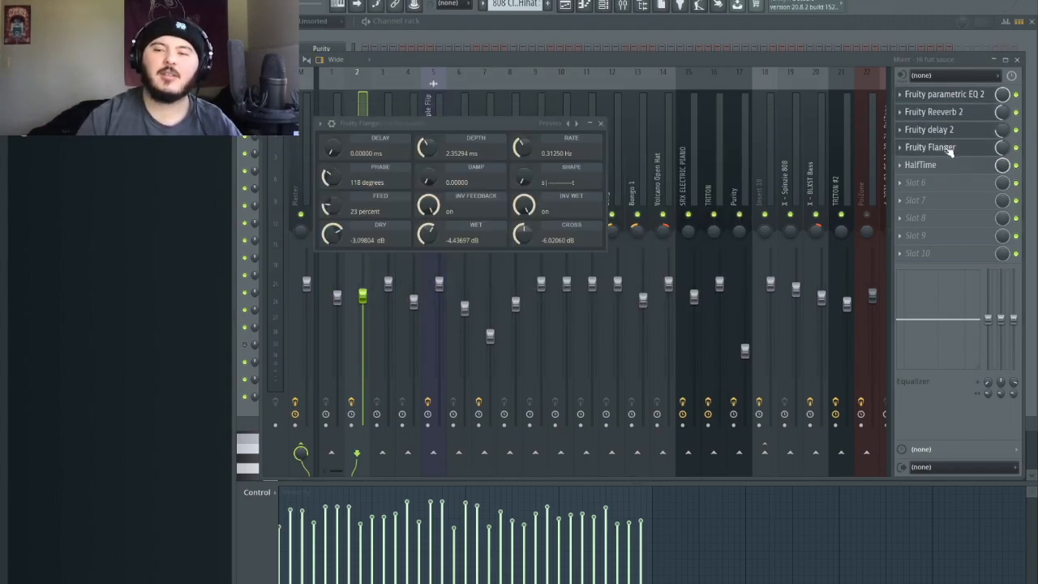
{"action": "left_click", "coordinate": [953, 166]}
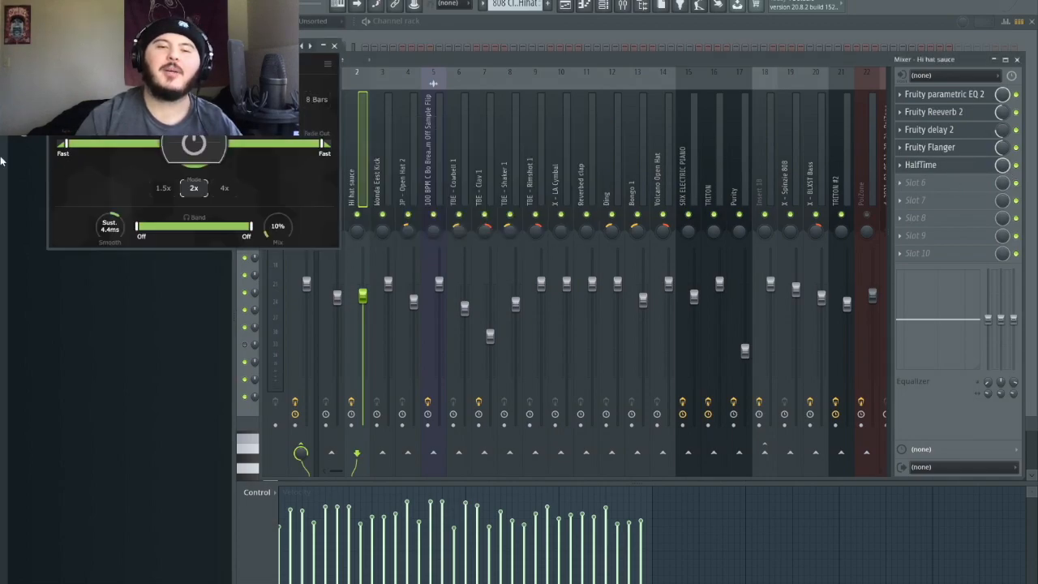
{"action": "left_click", "coordinate": [334, 45]}
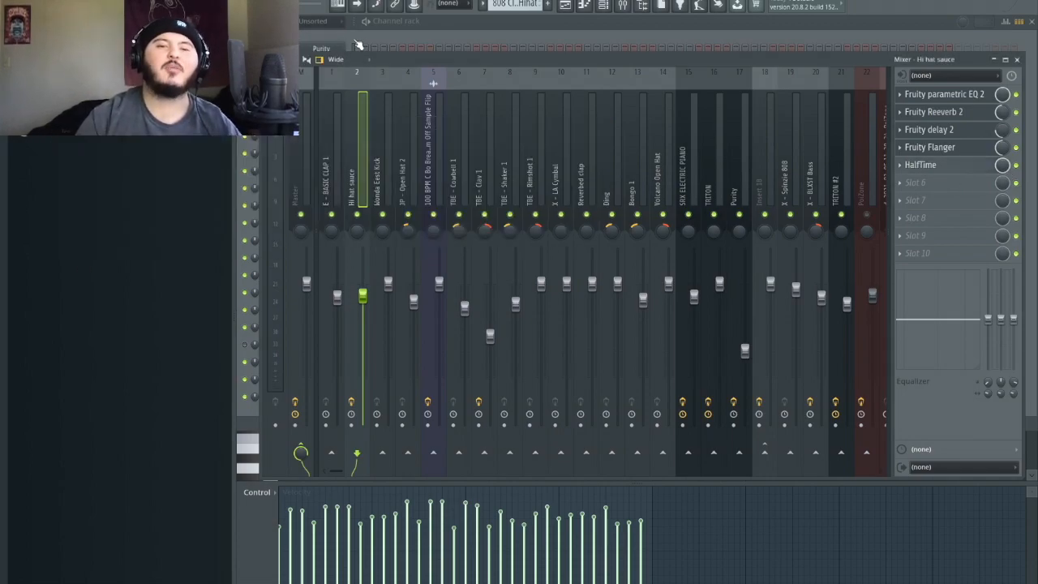
- Play the hi-hat pattern with the Hi hat sauce insert's five effects enabled, bypassed and enabled again to compare the sound
{"action": "key", "text": "space"}
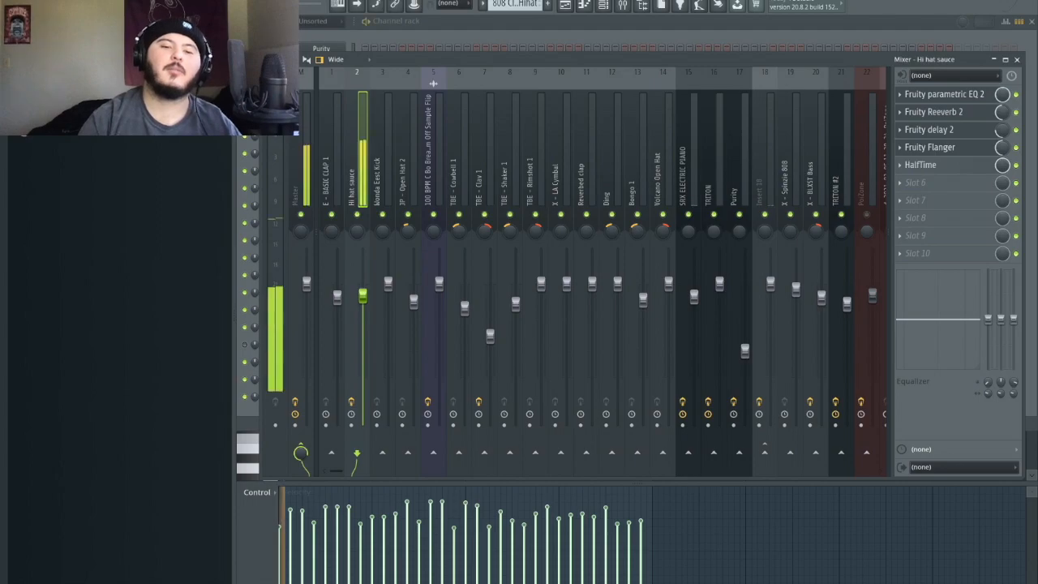
{"action": "left_click", "coordinate": [491, 29]}
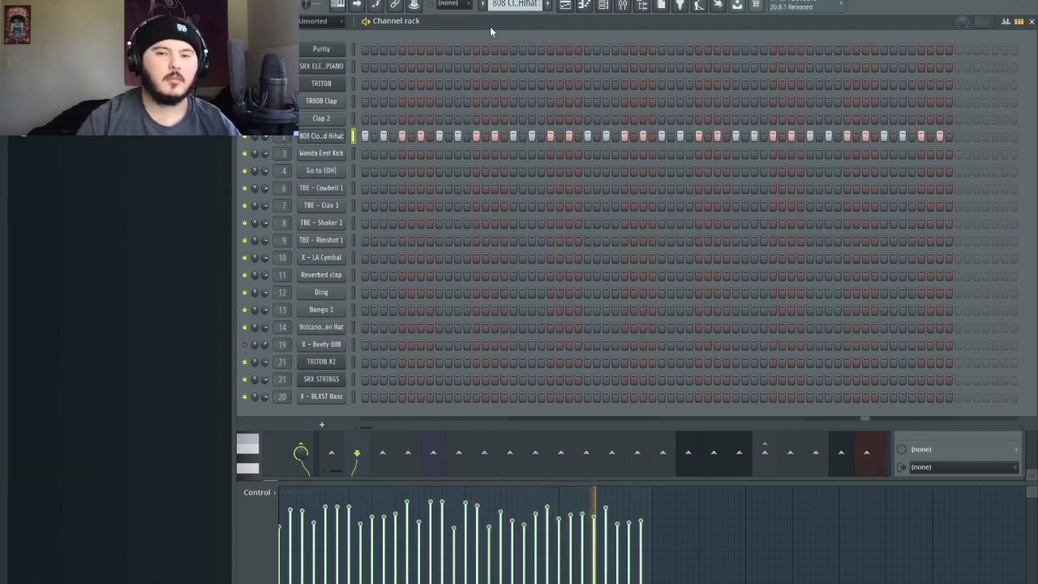
{"action": "left_click", "coordinate": [633, 7]}
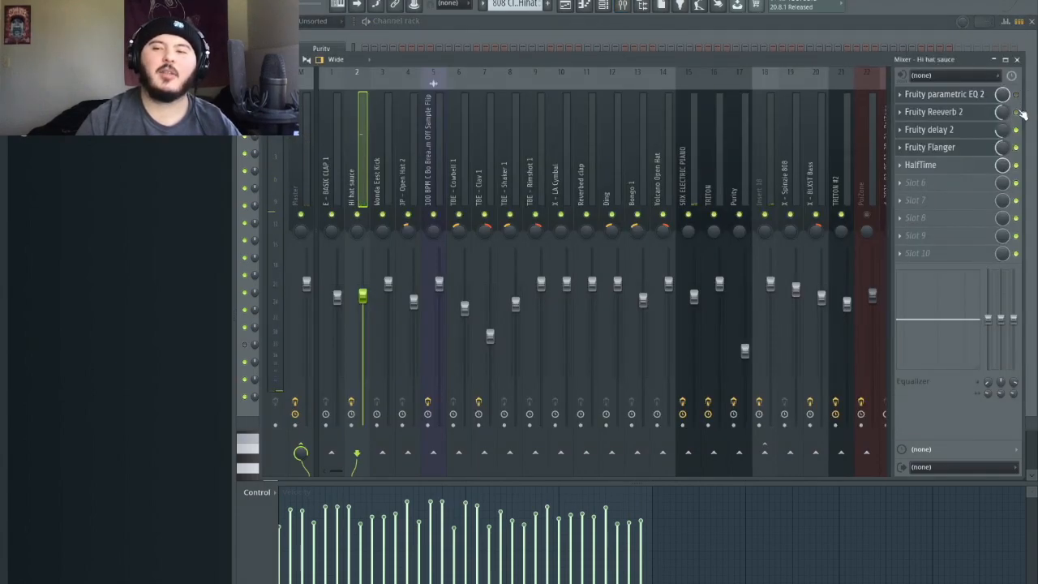
{"action": "left_click", "coordinate": [1017, 148]}
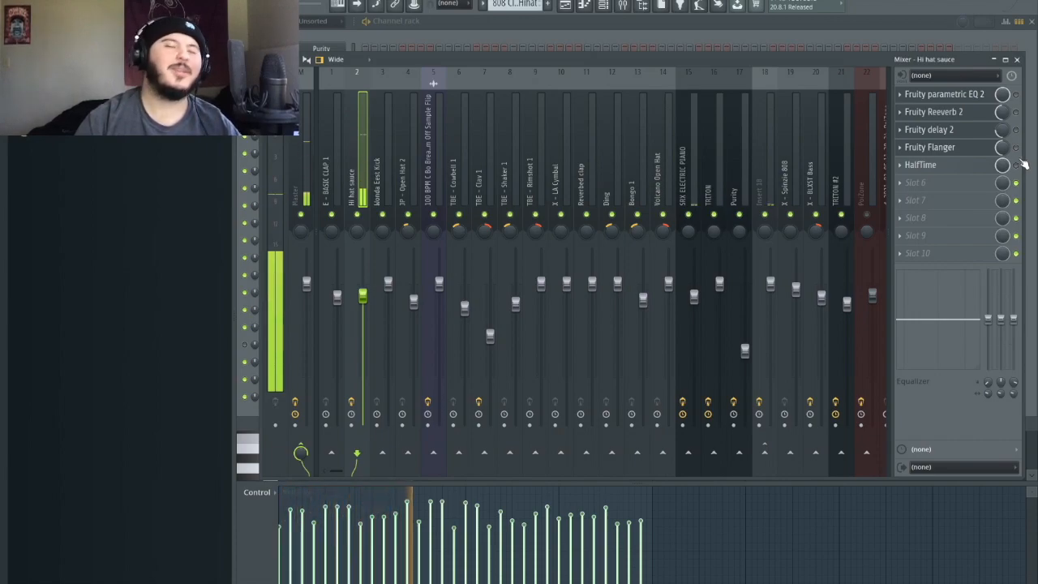
{"action": "key", "text": "space"}
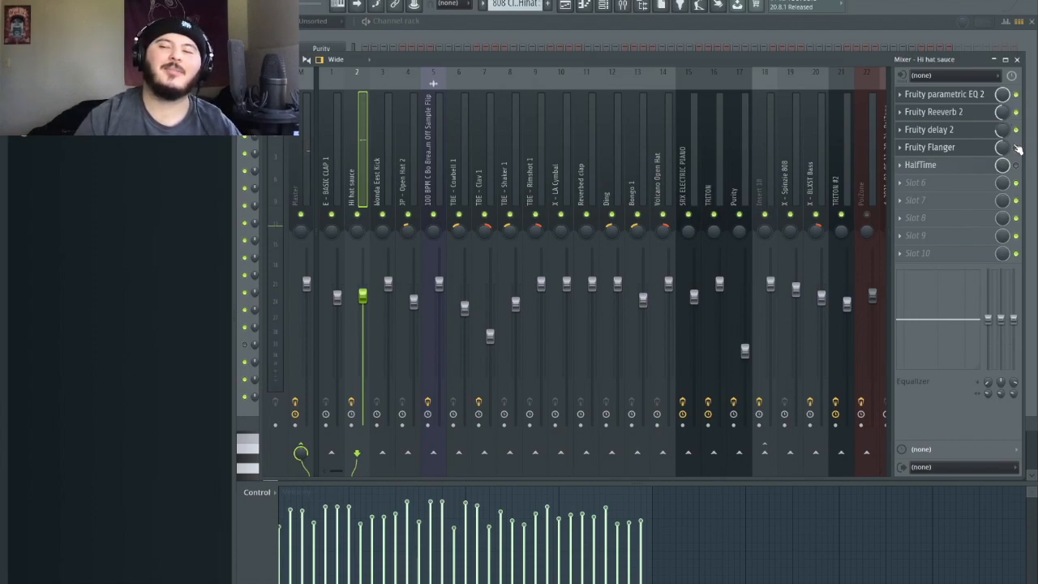
{"action": "key", "text": "space"}
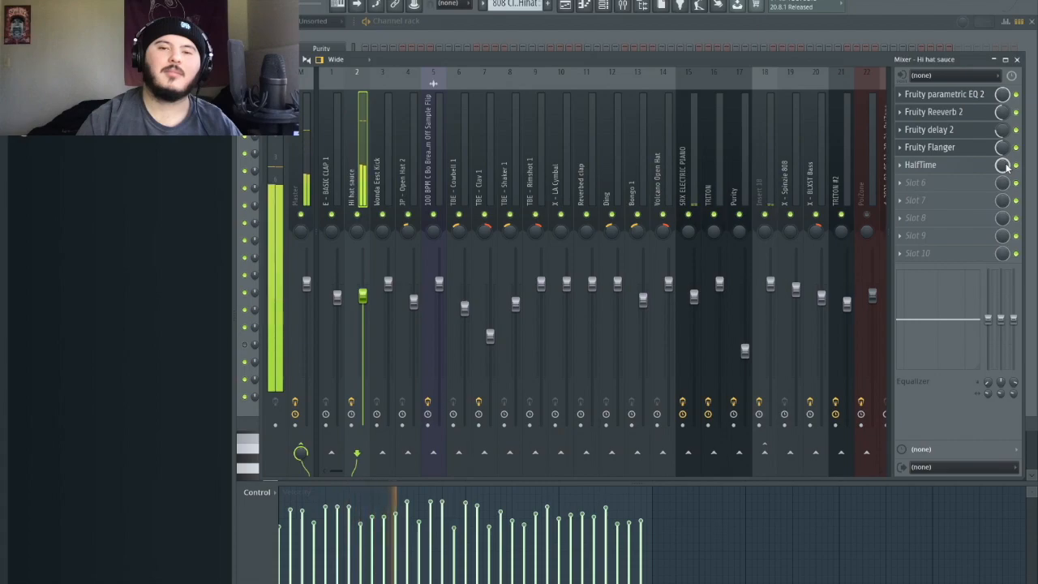
{"action": "key", "text": "space"}
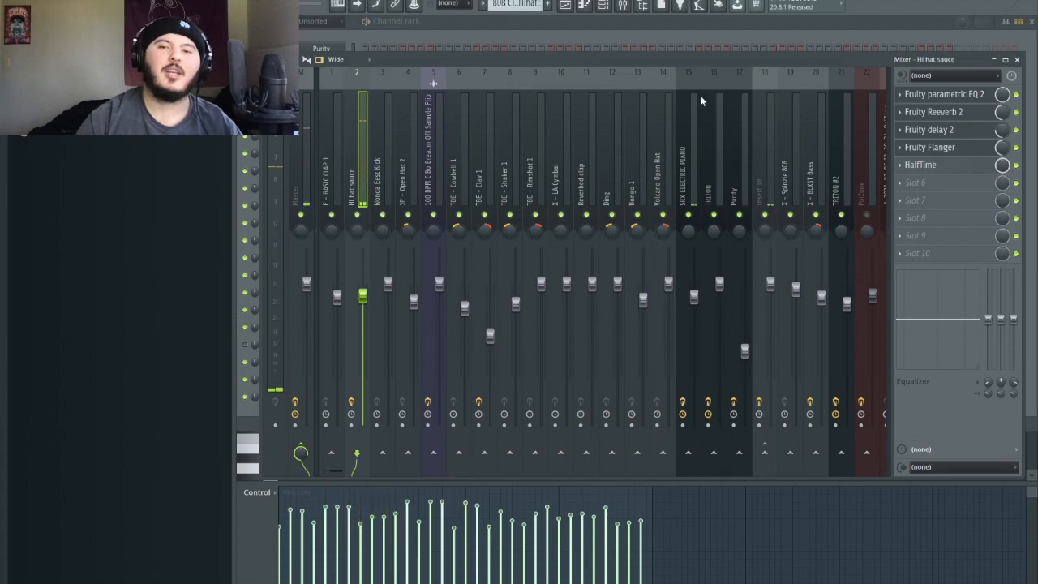
- Return to the playlist, enable only tracks 7 and 8 with the TR808 Clap and Clap 2 clips, and play them from bar 9
{"action": "left_click", "coordinate": [565, 6]}
{"action": "scroll", "coordinate": [387, 146], "scroll_direction": "down", "scroll_amount": 1}
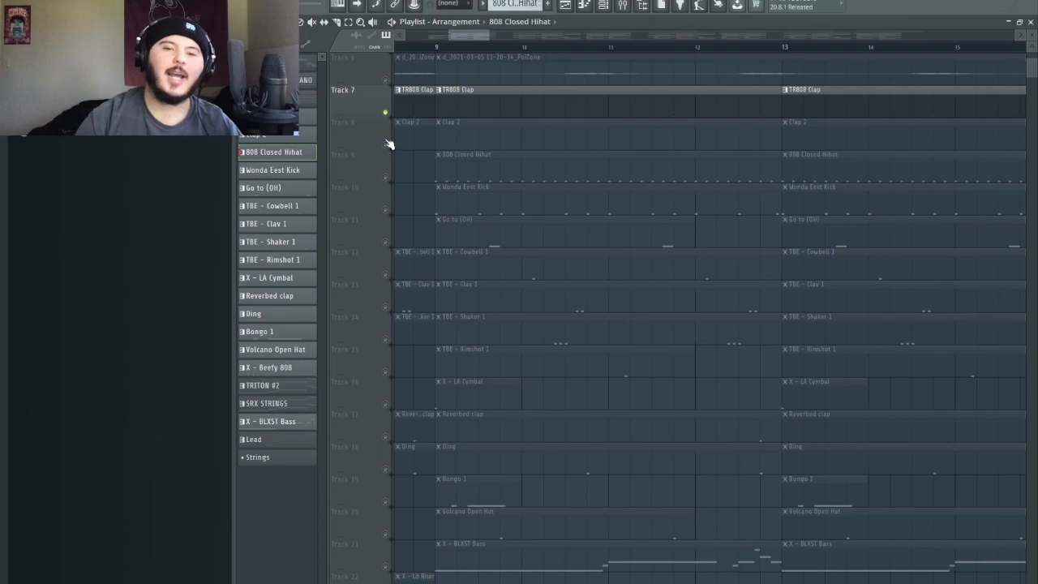
{"action": "left_click", "coordinate": [385, 111]}
{"action": "scroll", "coordinate": [470, 41], "scroll_direction": "down", "scroll_amount": 1}
{"action": "scroll", "coordinate": [467, 38], "scroll_direction": "up", "scroll_amount": 1}
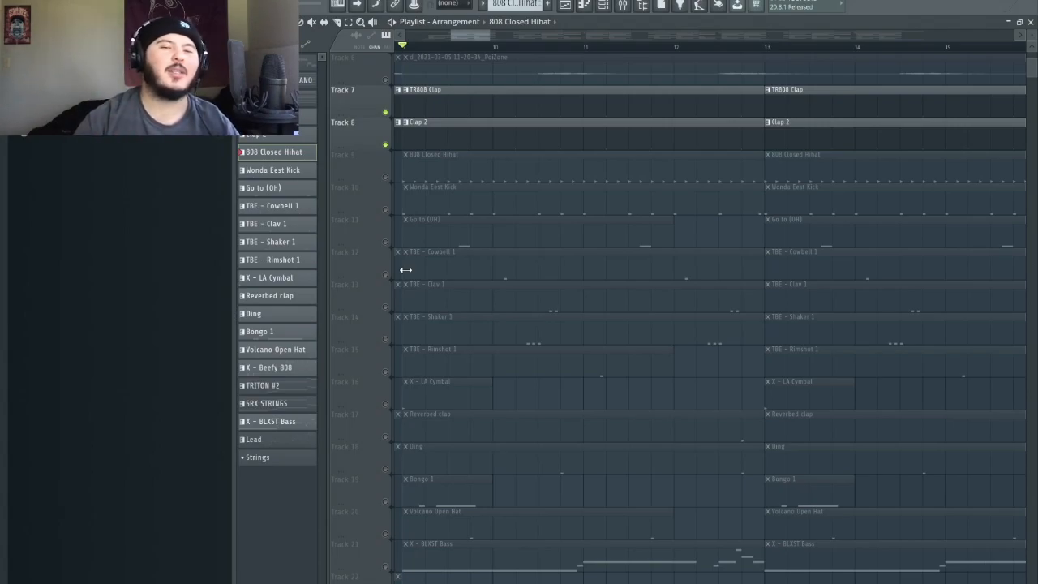
{"action": "key", "text": "space"}
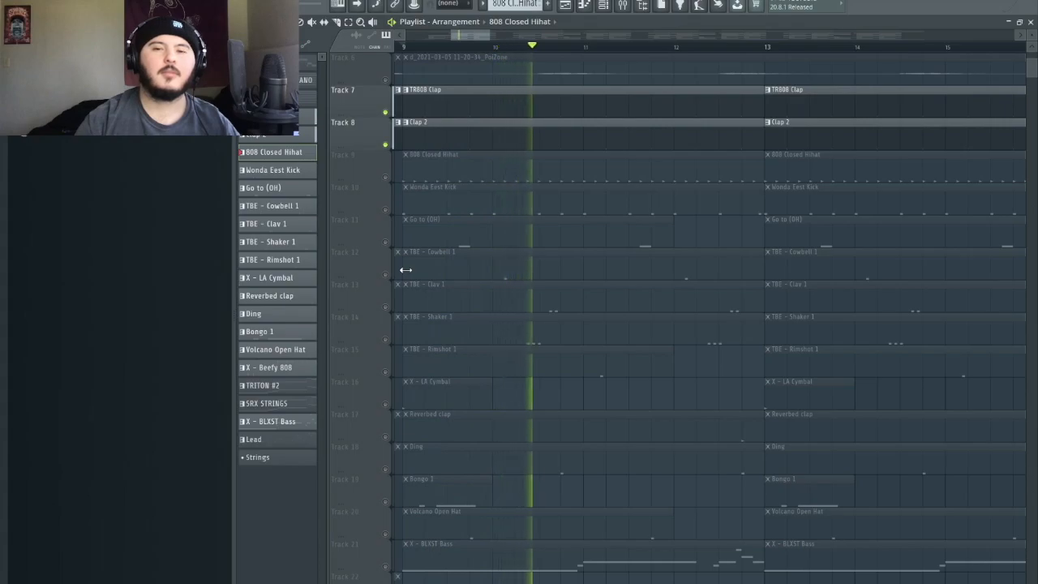
{"action": "key", "text": "space"}
- Solo the TR808 Clap track and the Clap 2 track in turn, playing each one from bar 9
{"action": "right_click", "coordinate": [388, 113]}
{"action": "key", "text": "space"}
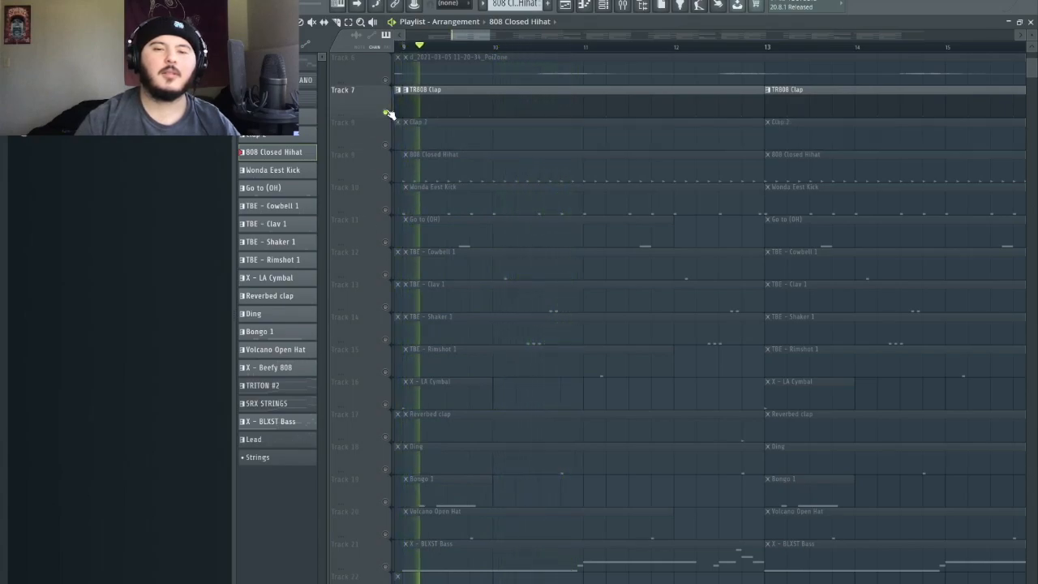
{"action": "key", "text": "space"}
{"action": "right_click", "coordinate": [386, 144]}
{"action": "key", "text": "space"}
- Solo the TR808 Clap track again and play it from bar 9, then switch the solo back to Clap 2
{"action": "right_click", "coordinate": [386, 119]}
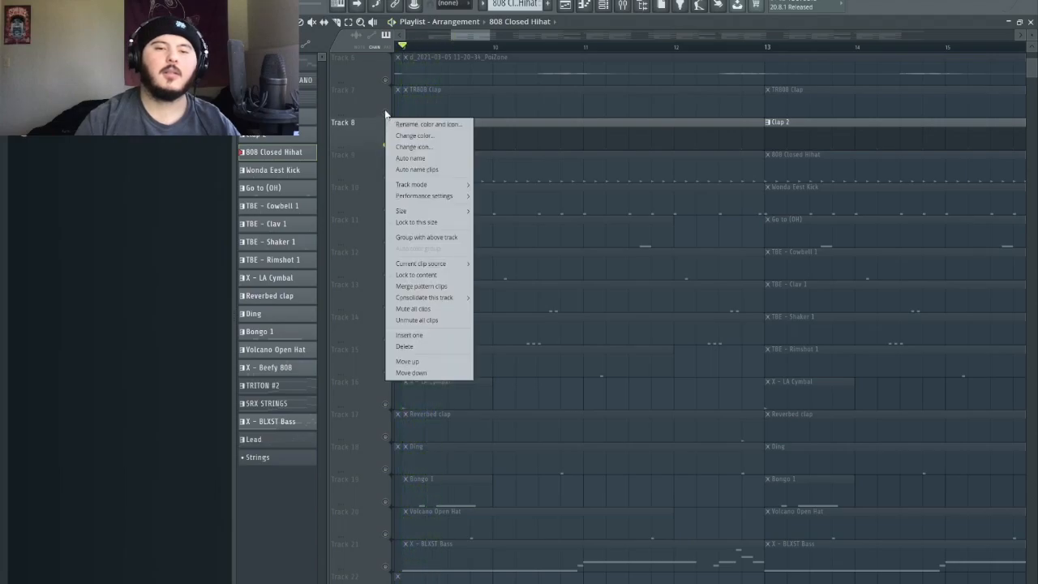
{"action": "right_click", "coordinate": [386, 113]}
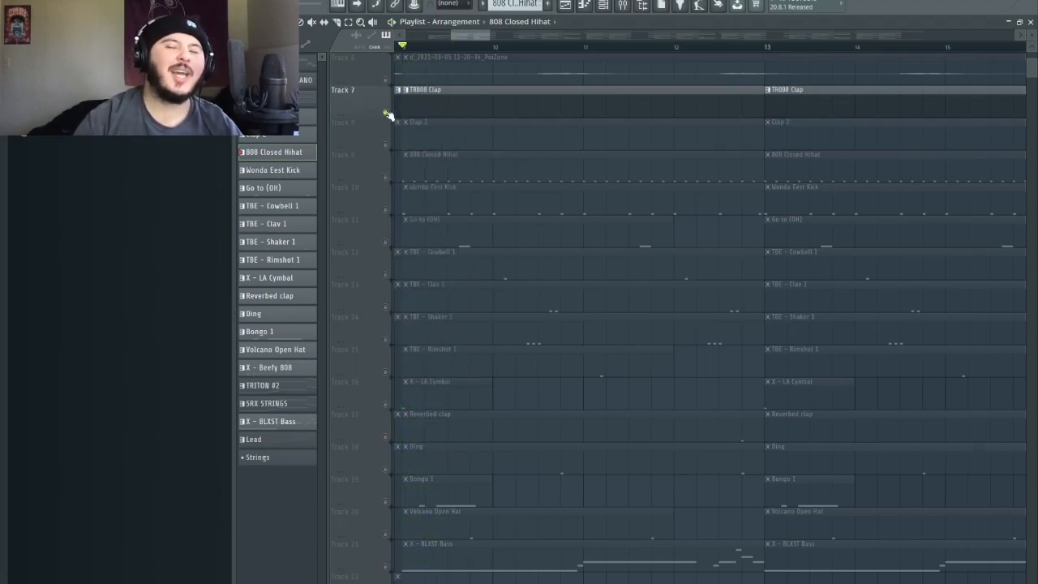
{"action": "key", "text": "space"}
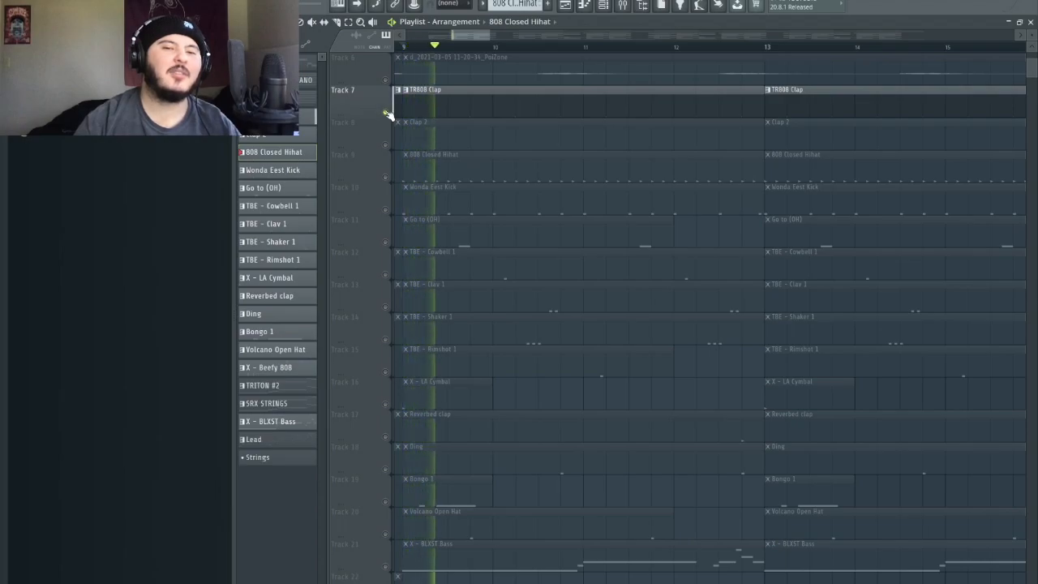
{"action": "key", "text": "space"}
{"action": "right_click", "coordinate": [387, 145]}
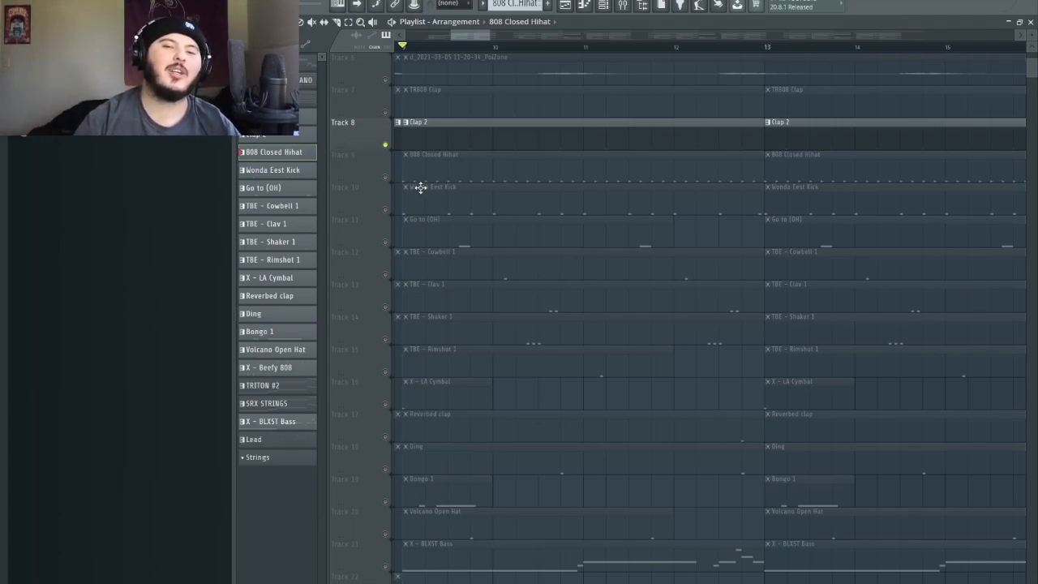
- Play the soloed Clap 2 track from bar 9, then solo the Go to (OH) track and play it from mid-bar 9
{"action": "key", "text": "space"}
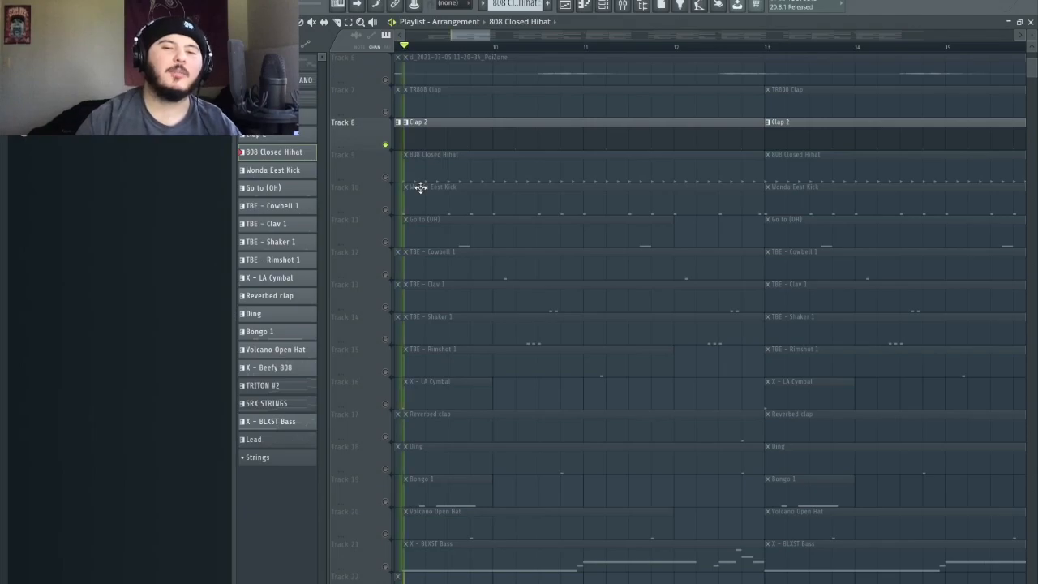
{"action": "key", "text": "space"}
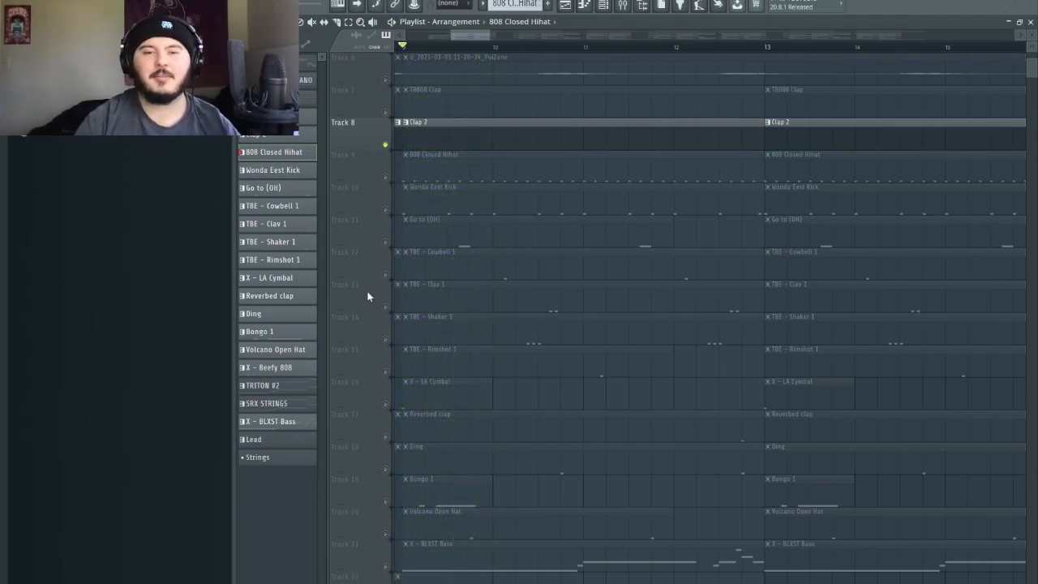
{"action": "left_click", "coordinate": [388, 242]}
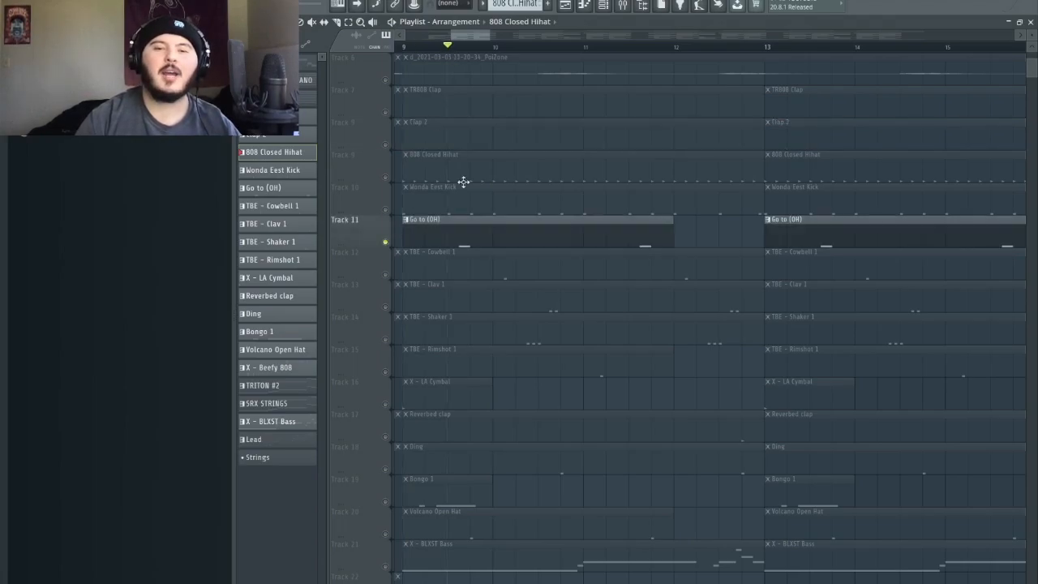
{"action": "key", "text": "space"}
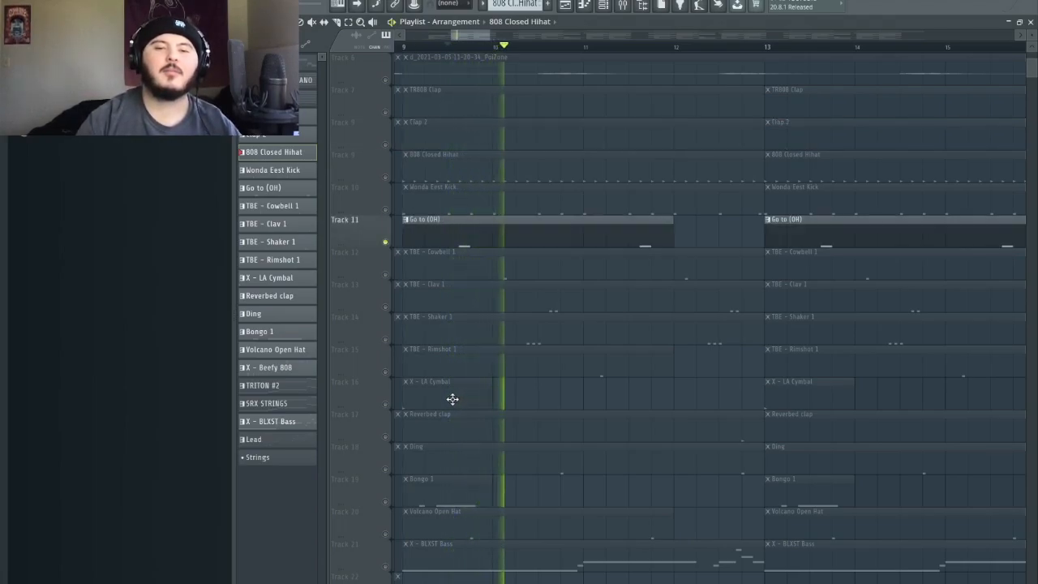
{"action": "key", "text": "space"}
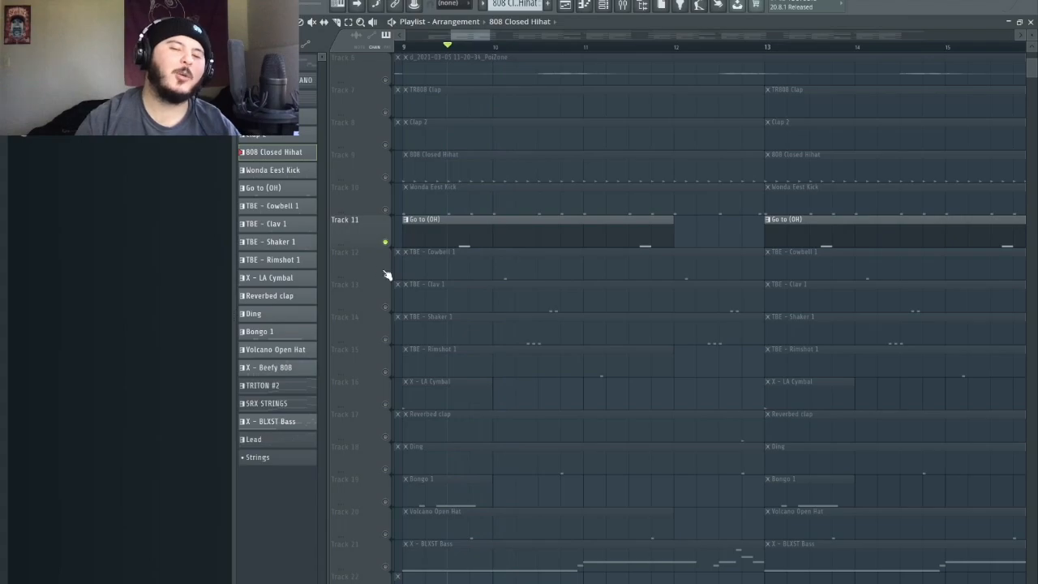
- Open the Go to (OH) channel from the channel rack and examine its sample and miscellaneous settings
{"action": "left_click", "coordinate": [603, 4]}
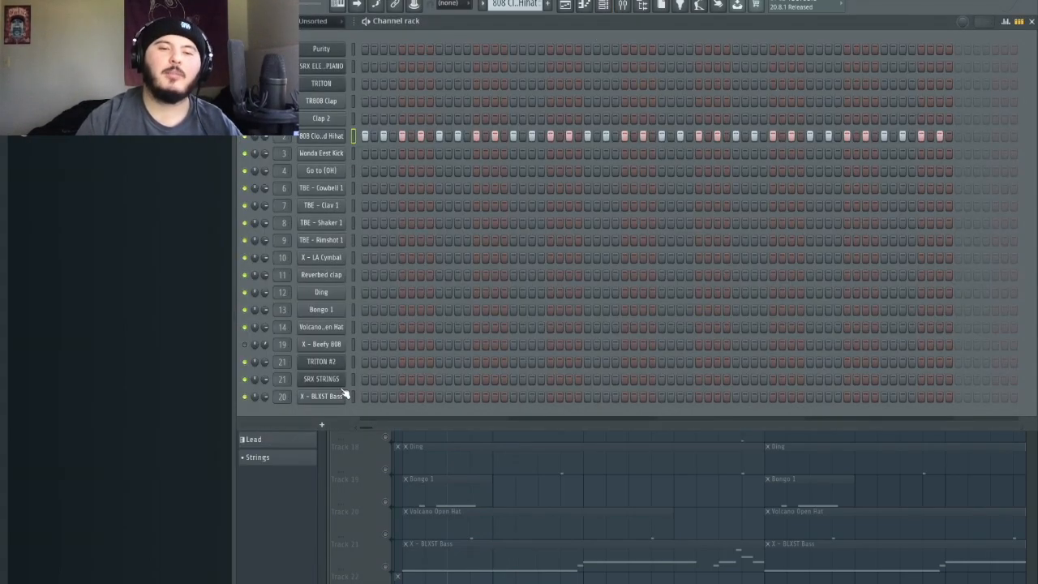
{"action": "left_click", "coordinate": [321, 170]}
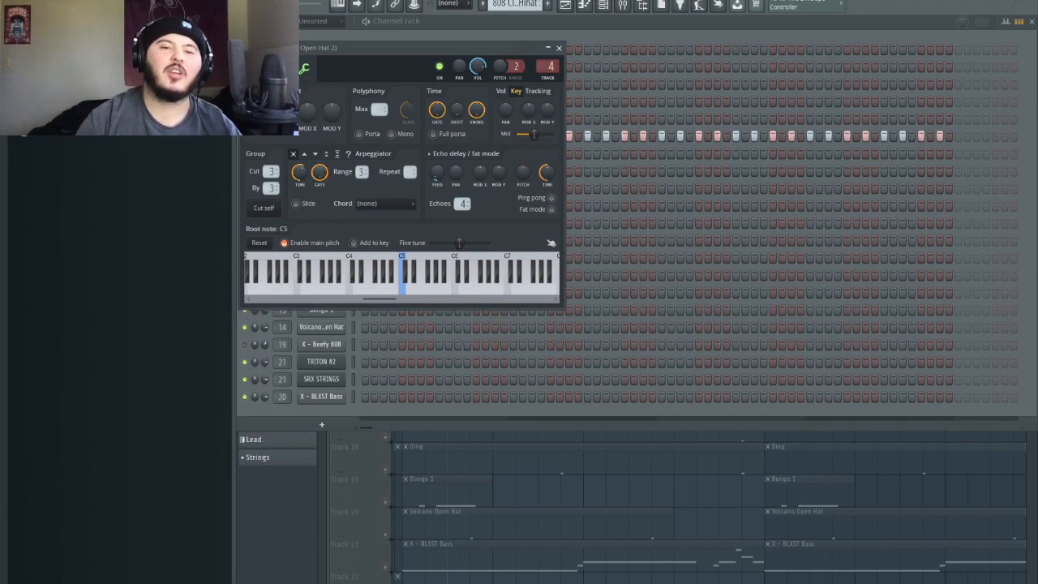
{"action": "left_click", "coordinate": [257, 69]}
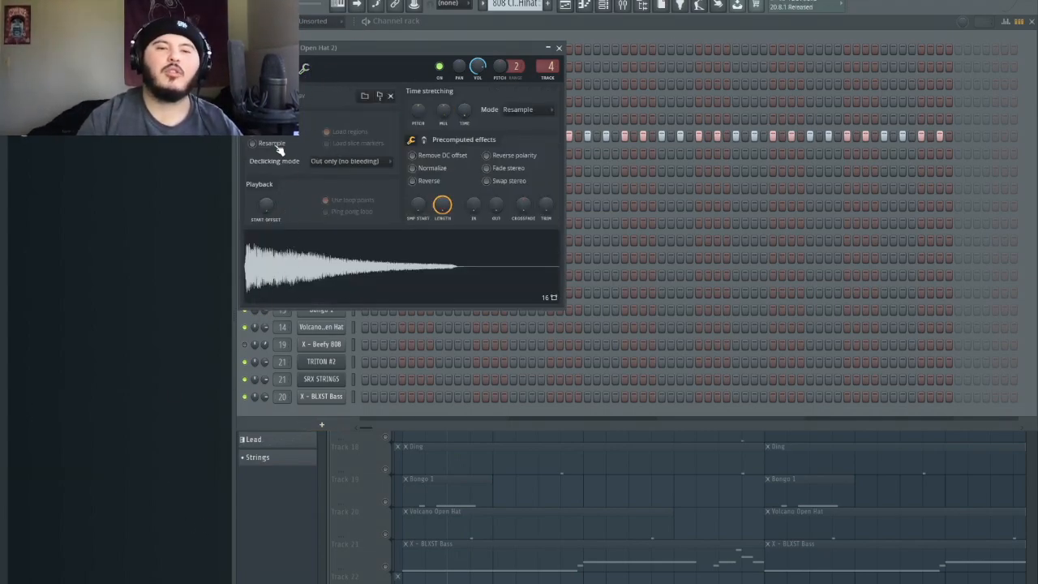
{"action": "left_click", "coordinate": [305, 71]}
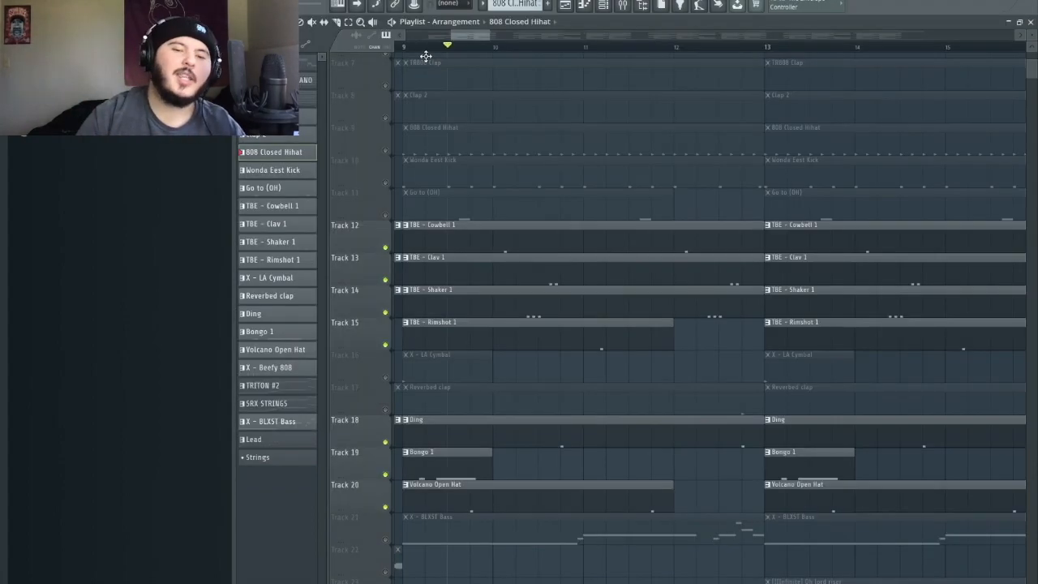
- Play the percussion on tracks 12 to 15 and 18 to 20 from bar 9, with the Volcano Open Hat clips selected
{"action": "left_click", "coordinate": [405, 46]}
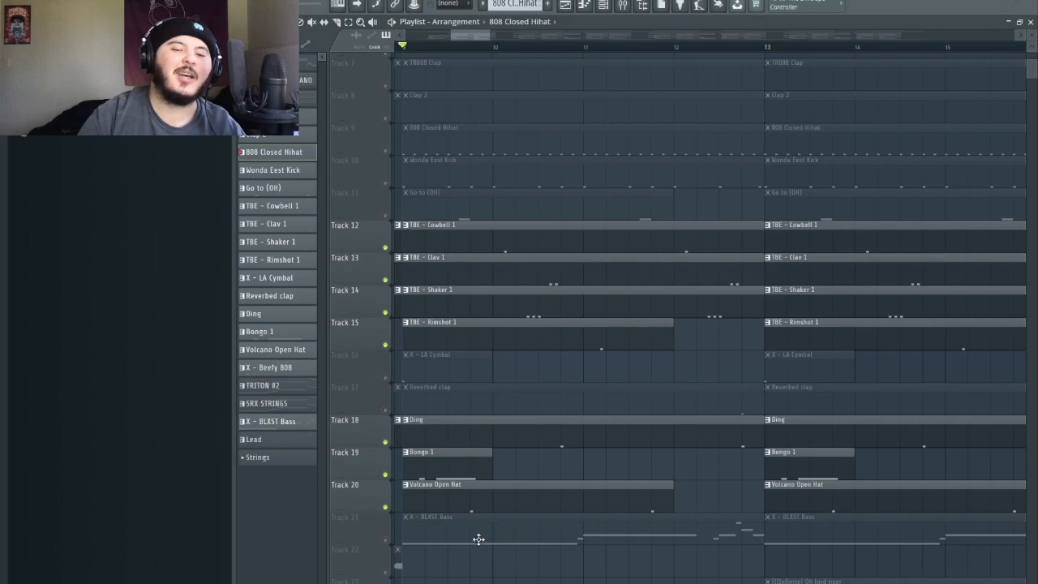
{"action": "left_click", "coordinate": [347, 485]}
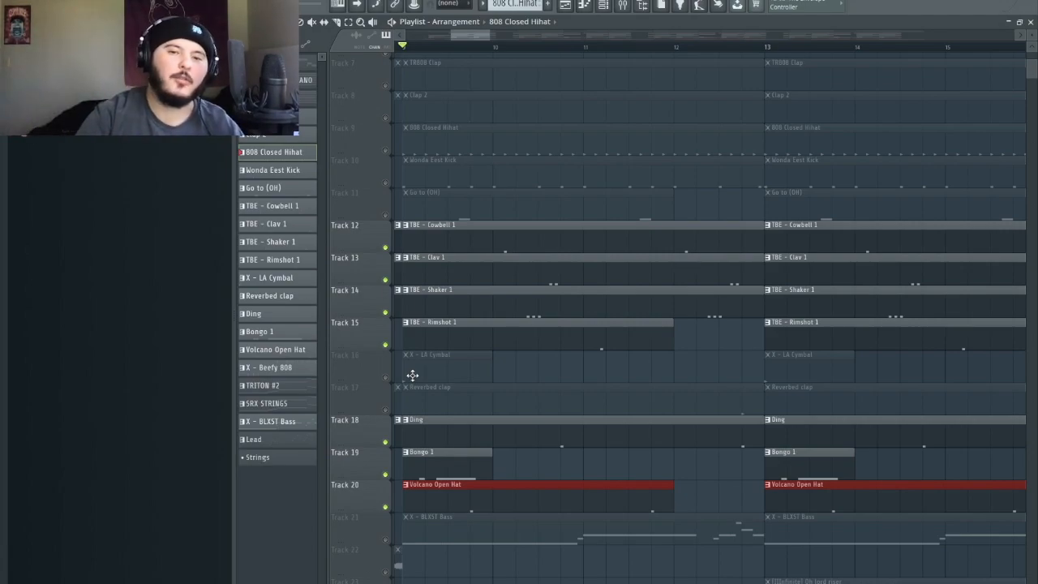
{"action": "key", "text": "space"}
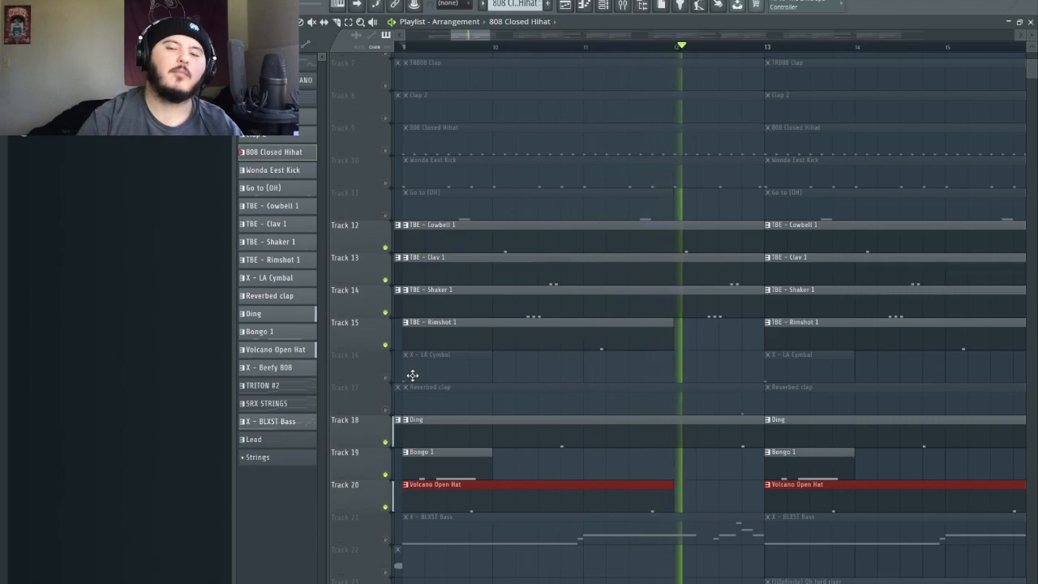
{"action": "key", "text": "space"}
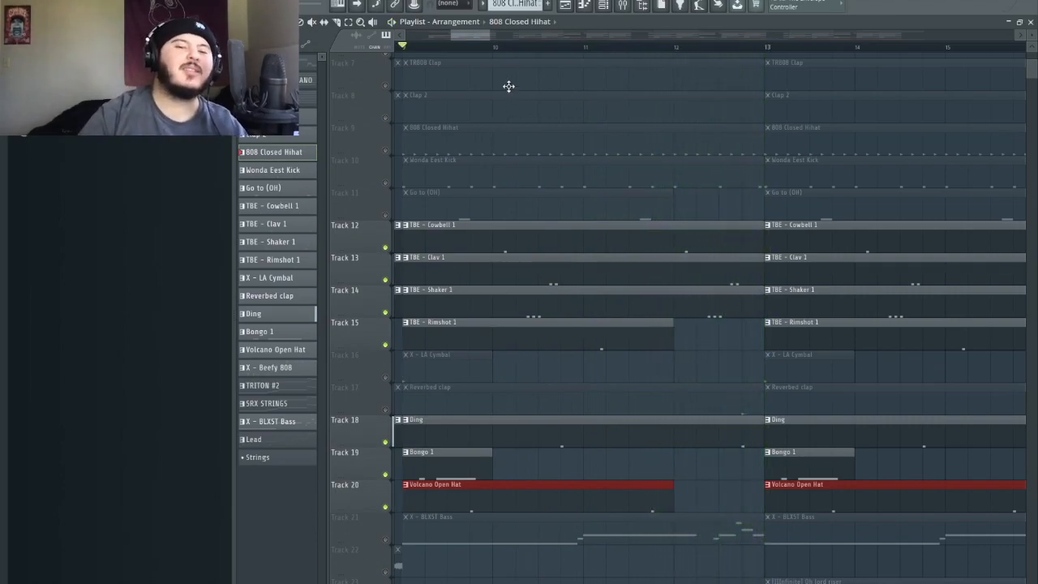
- Play the percussion layers from shortly after bar 10, around the TBE - Shaker 1 hits
{"action": "left_click_drag", "start_coordinate": [458, 35], "coordinate": [459, 44]}
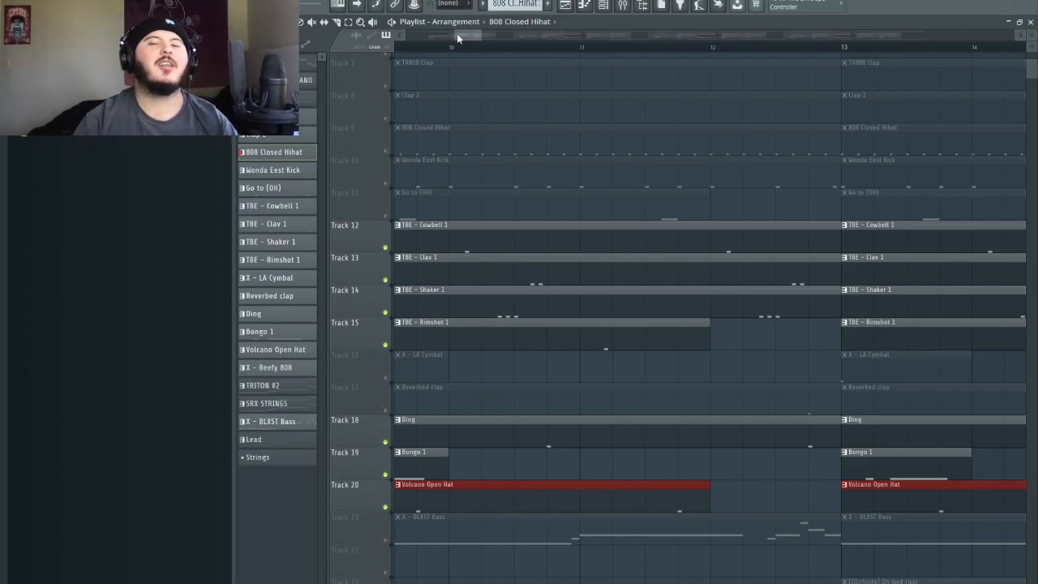
{"action": "left_click_drag", "start_coordinate": [456, 33], "coordinate": [461, 42]}
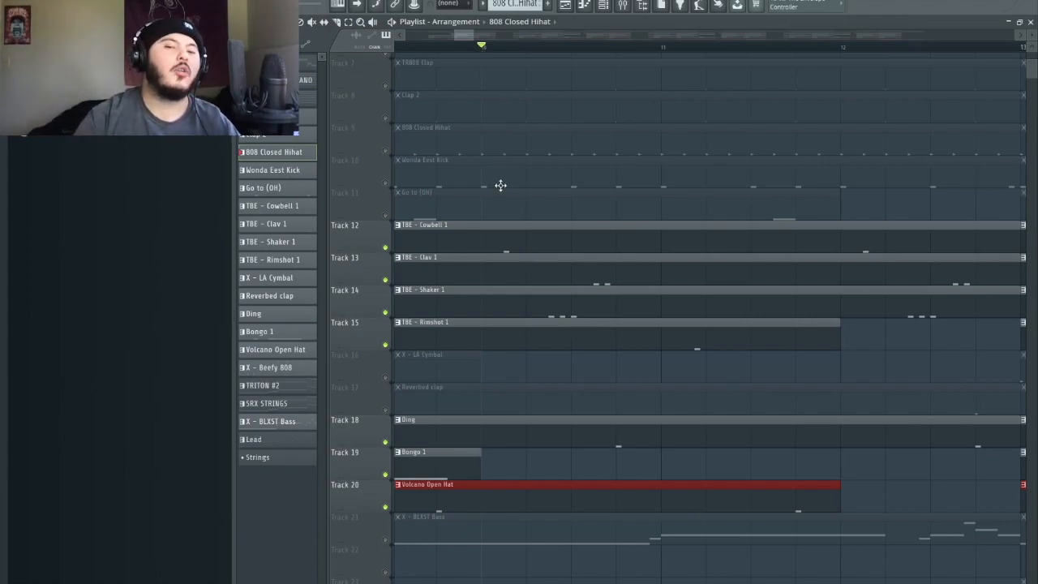
{"action": "left_click", "coordinate": [539, 47]}
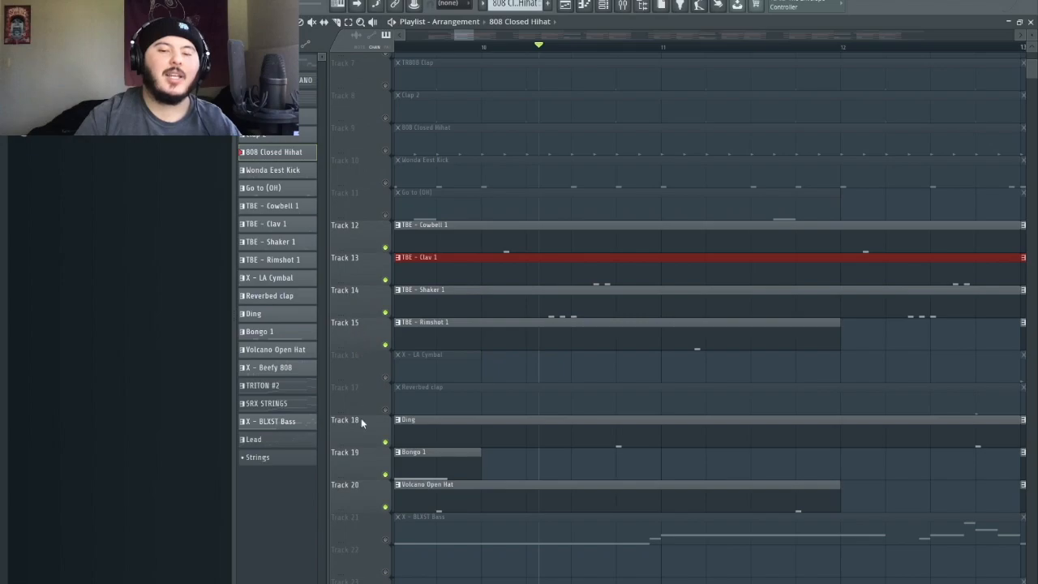
{"action": "key", "text": "space"}
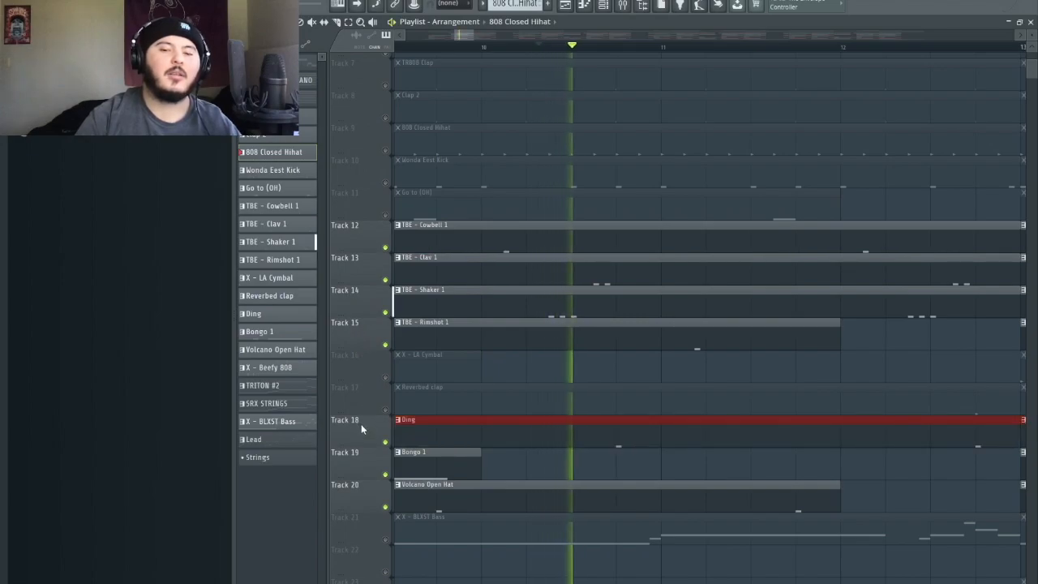
{"action": "key", "text": "space"}
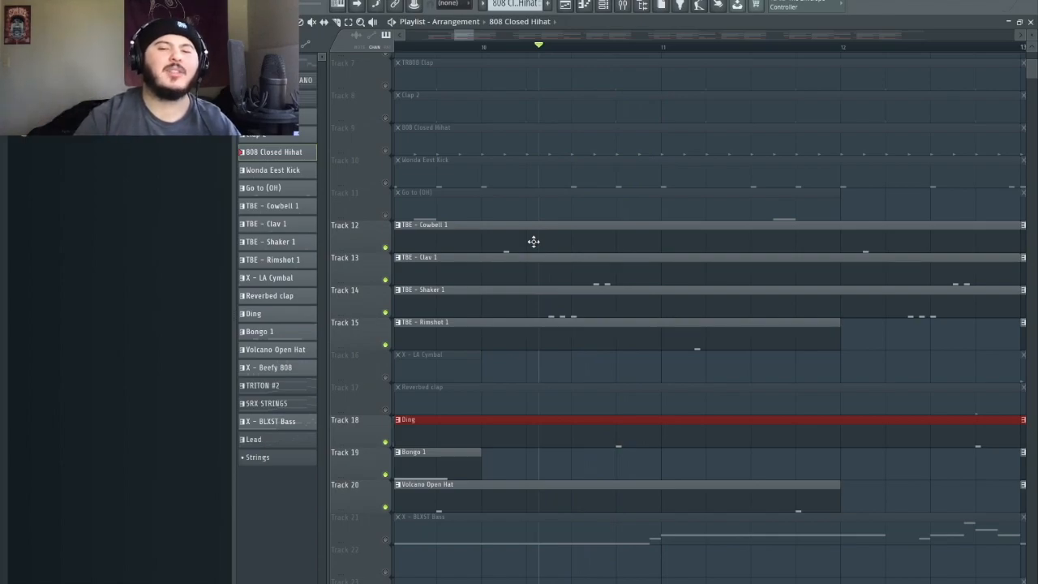
- Mute the TBE - Clav 1 track and replay the percussion from the same point after bar 10
{"action": "left_click", "coordinate": [386, 280]}
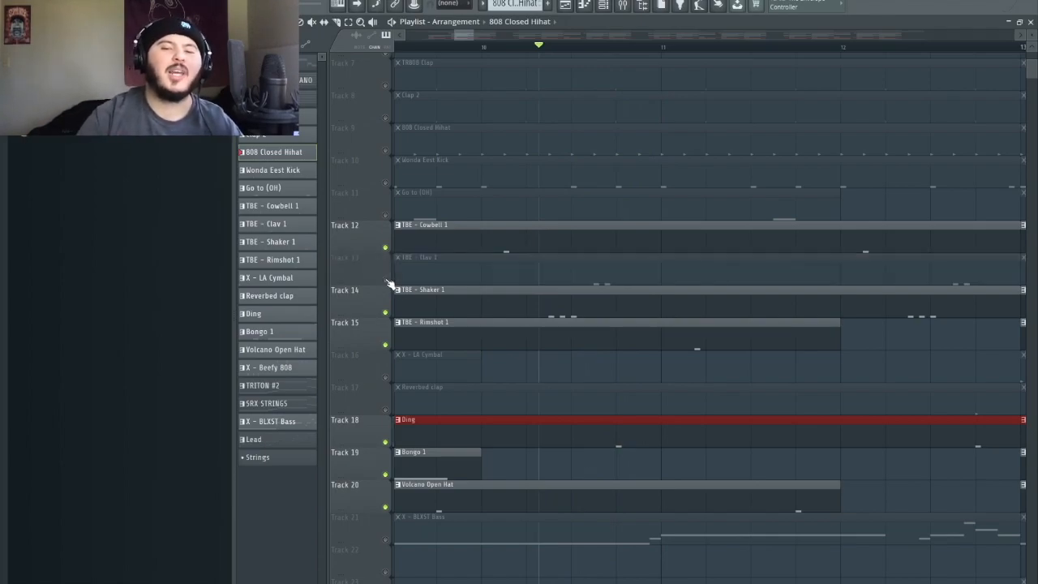
{"action": "key", "text": "space"}
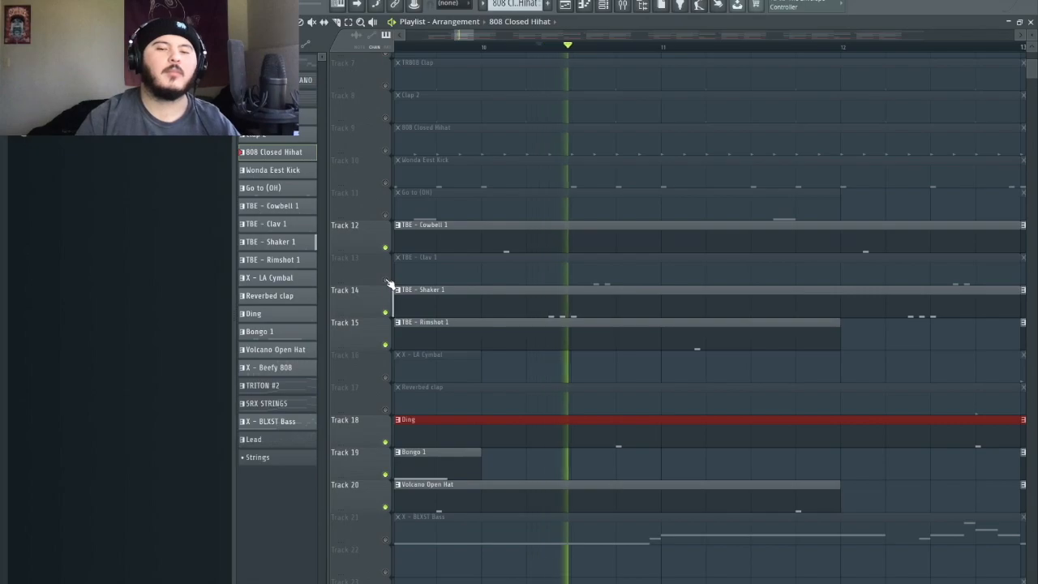
{"action": "key", "text": "space"}
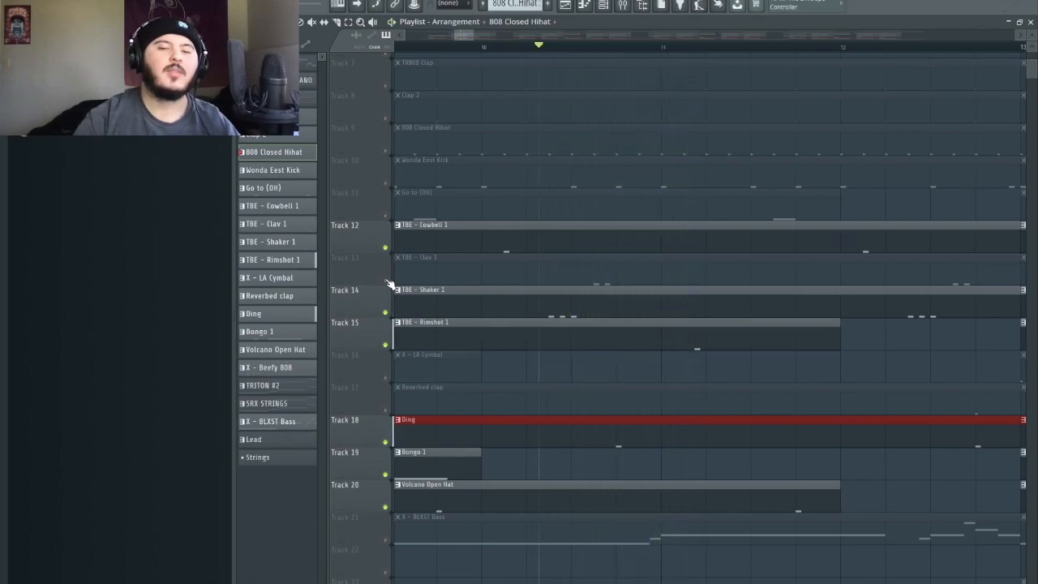
- Unmute TBE - Clav 1, play the percussion with TBE - Shaker 1 muted instead, then unmute TBE - Shaker 1
{"action": "left_click", "coordinate": [386, 281]}
{"action": "left_click", "coordinate": [386, 312]}
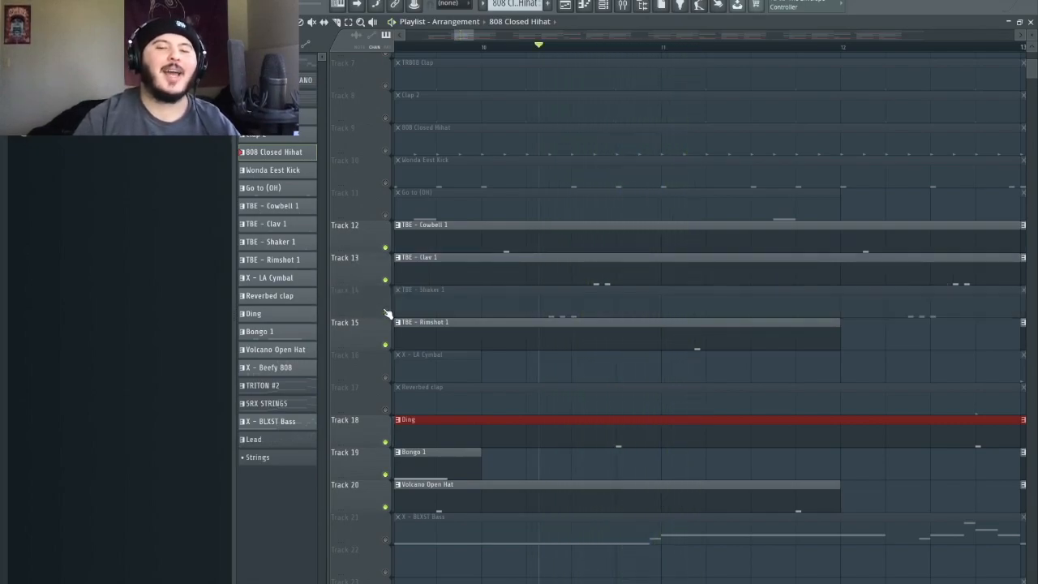
{"action": "key", "text": "space"}
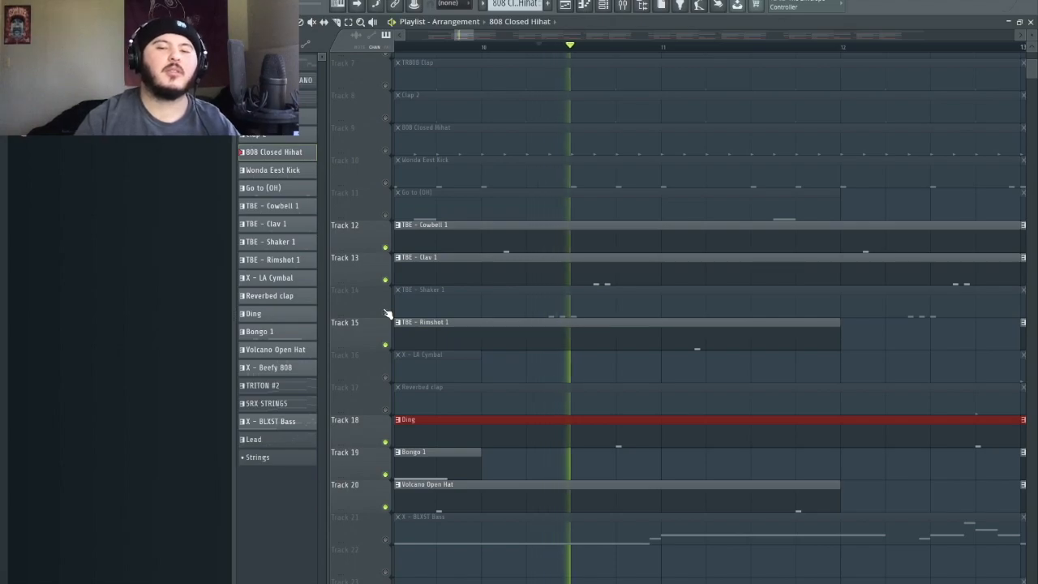
{"action": "key", "text": "space"}
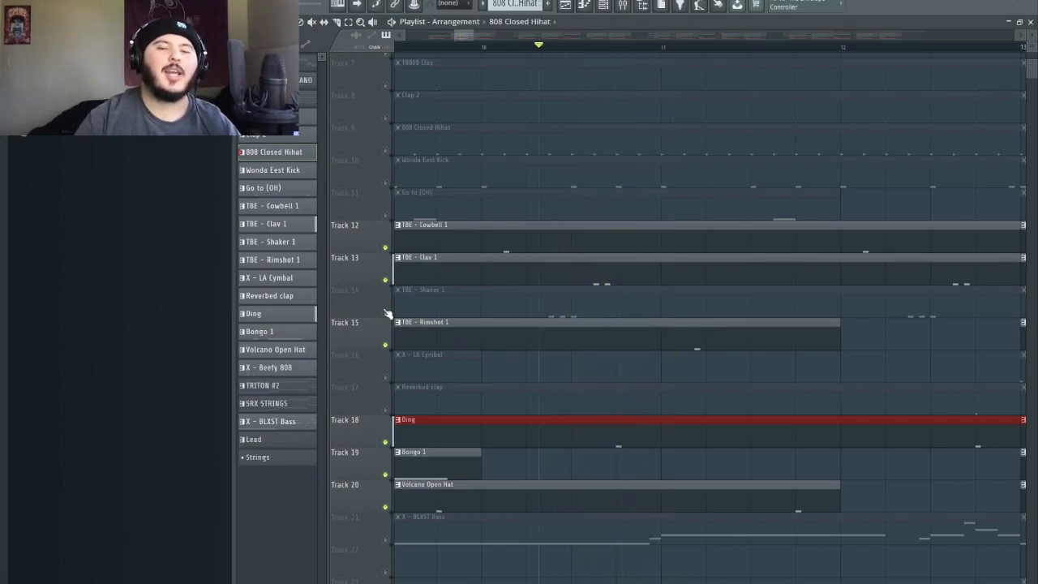
{"action": "left_click", "coordinate": [386, 312]}
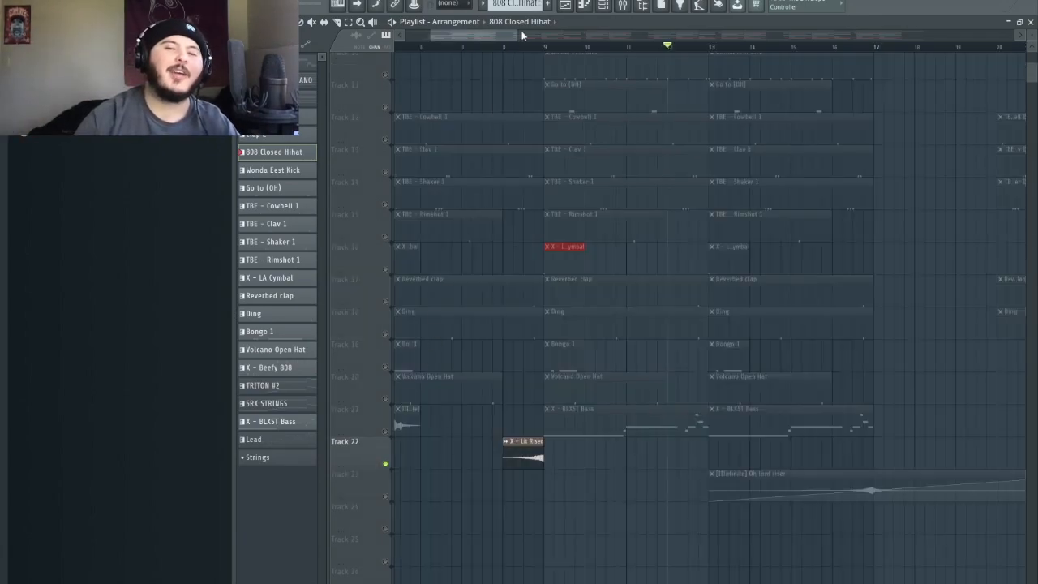
- Enable track 23, then play the Lit Riser from bar 8 and the Oh lord riser from just before bar 17
{"action": "left_click", "coordinate": [503, 46]}
{"action": "left_click", "coordinate": [387, 497]}
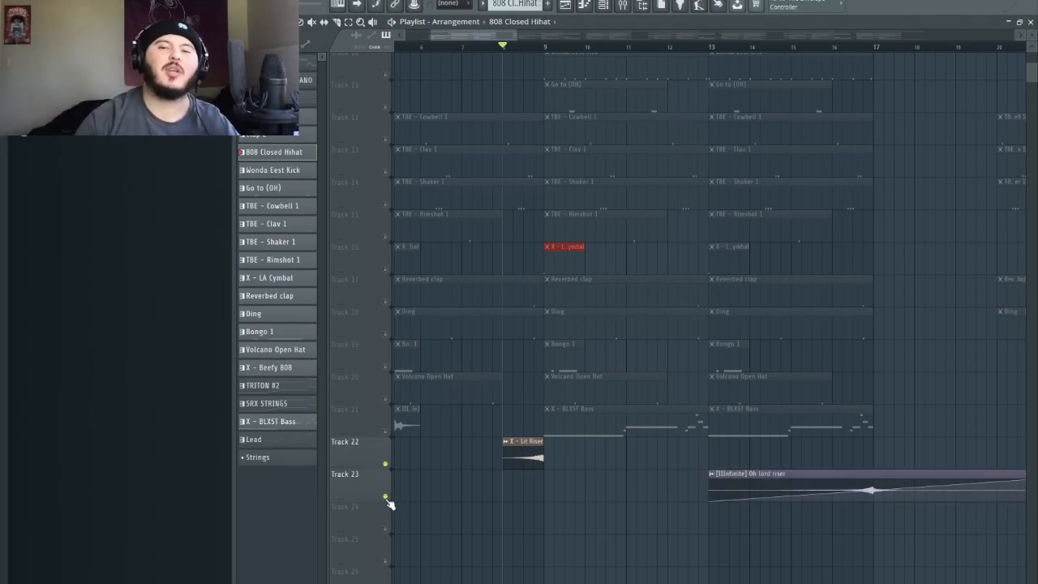
{"action": "key", "text": "space"}
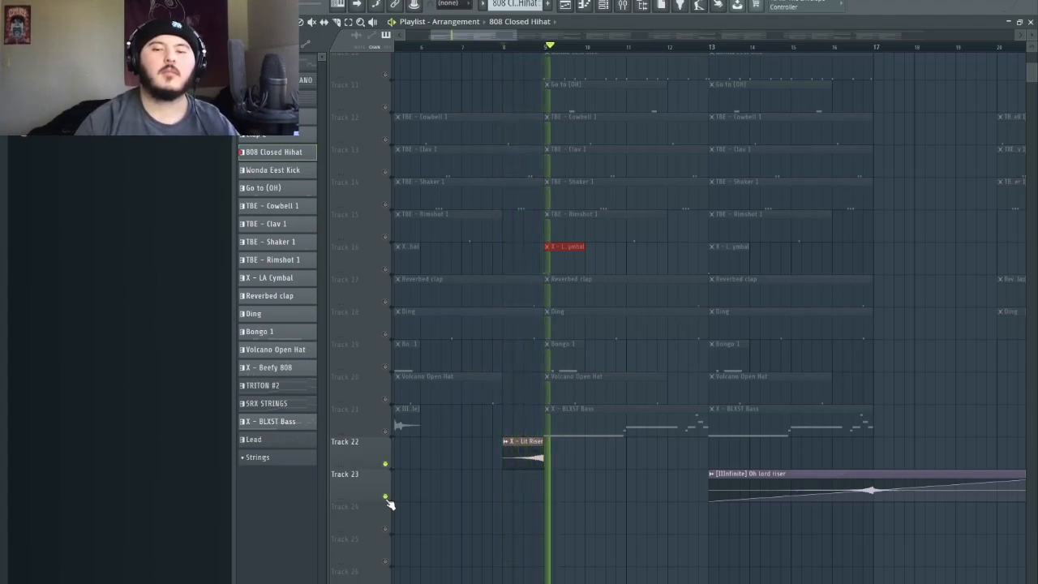
{"action": "key", "text": "space"}
{"action": "left_click", "coordinate": [870, 45]}
{"action": "key", "text": "space"}
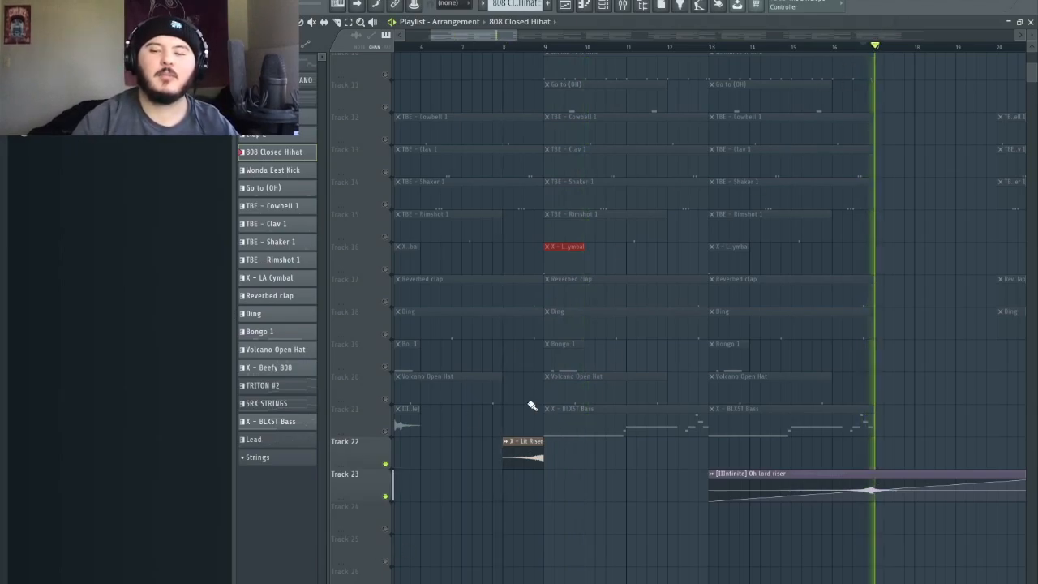
{"action": "key", "text": "space"}
- Clear the solo on track 22 so that all playlist tracks are enabled
{"action": "scroll", "coordinate": [658, 426], "scroll_direction": "down", "scroll_amount": 2}
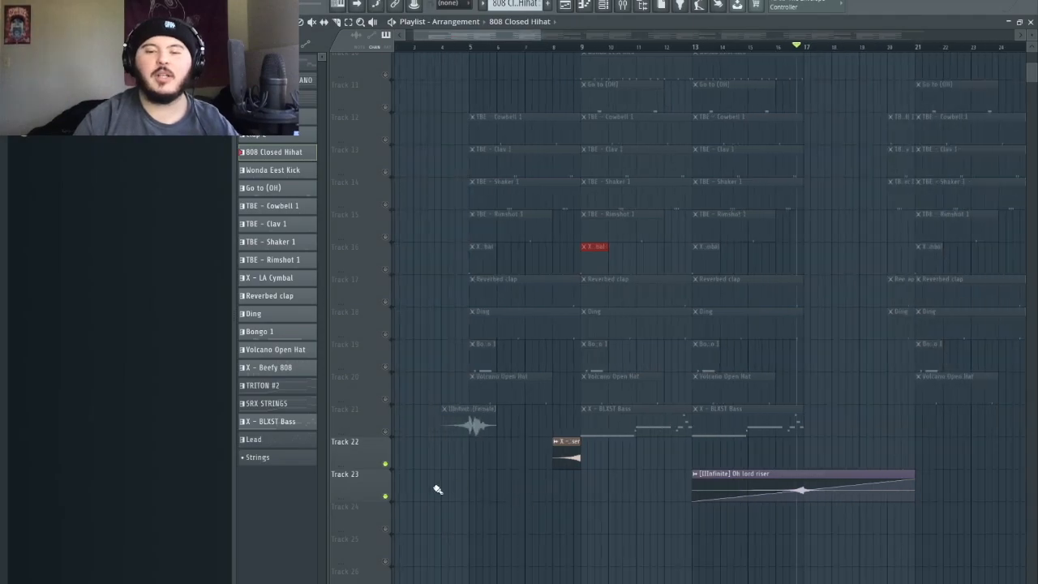
{"action": "right_click", "coordinate": [386, 465]}
{"action": "right_click", "coordinate": [386, 465]}
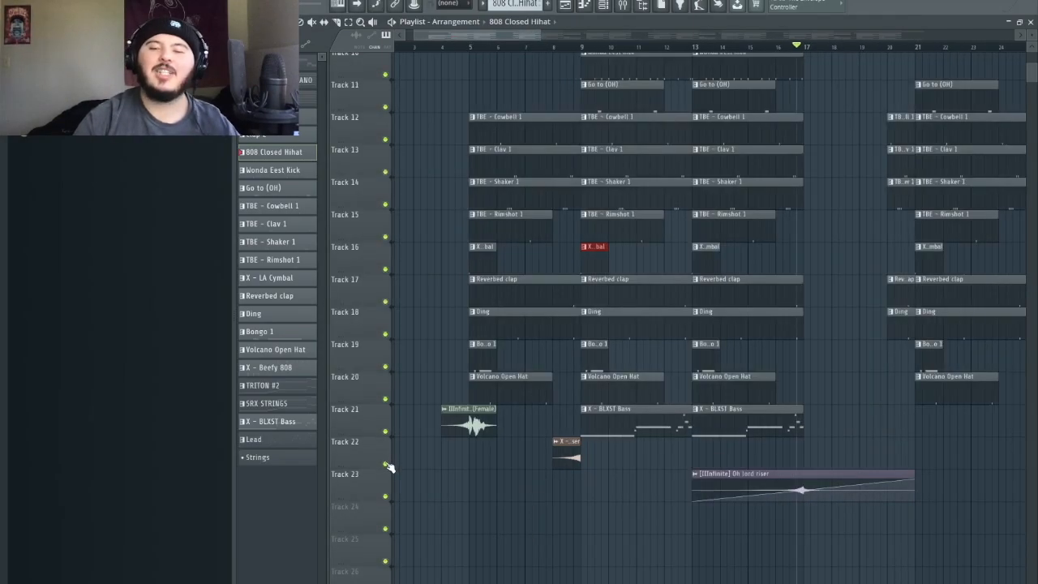
- Mute track 22 with the Lit Riser and play the full arrangement from bar 8
{"action": "scroll", "coordinate": [591, 447], "scroll_direction": "up", "scroll_amount": 1}
{"action": "left_click", "coordinate": [545, 46]}
{"action": "left_click", "coordinate": [386, 463]}
{"action": "key", "text": "space"}
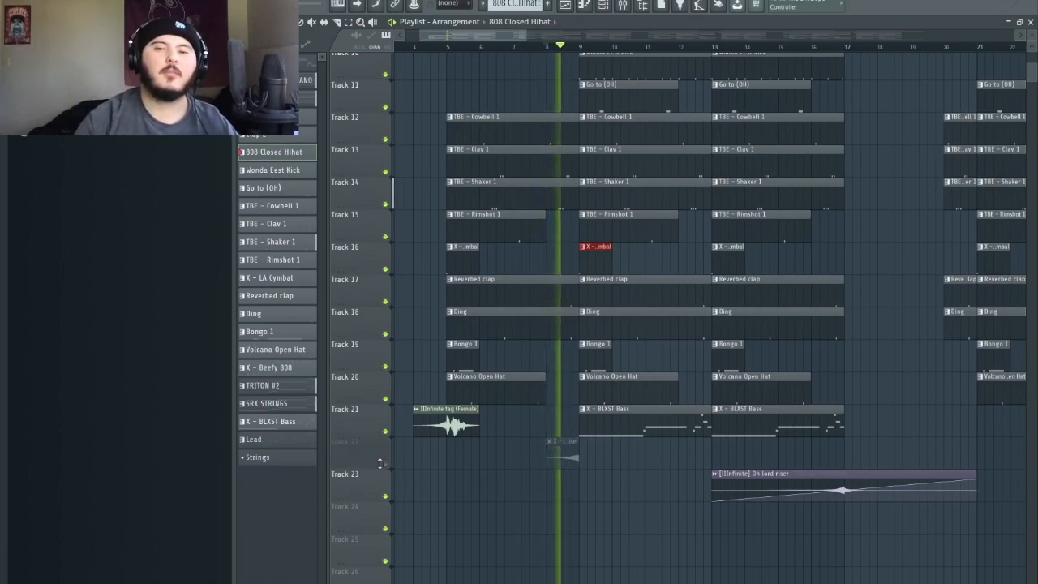
{"action": "key", "text": "space"}
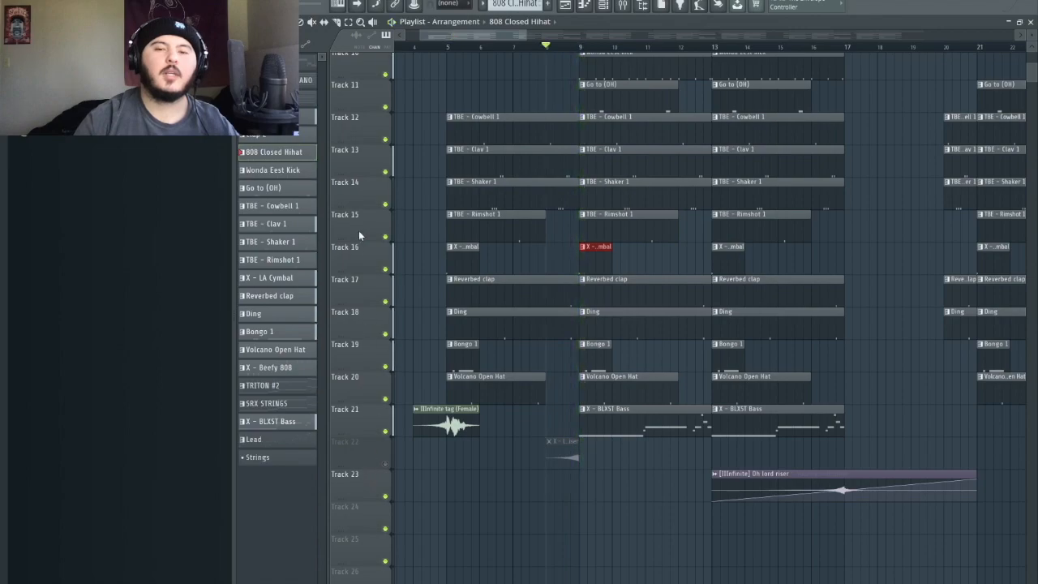
- Mute track 17 with the Reverbed clap as well and play the arrangement from bar 8
{"action": "left_click", "coordinate": [386, 301]}
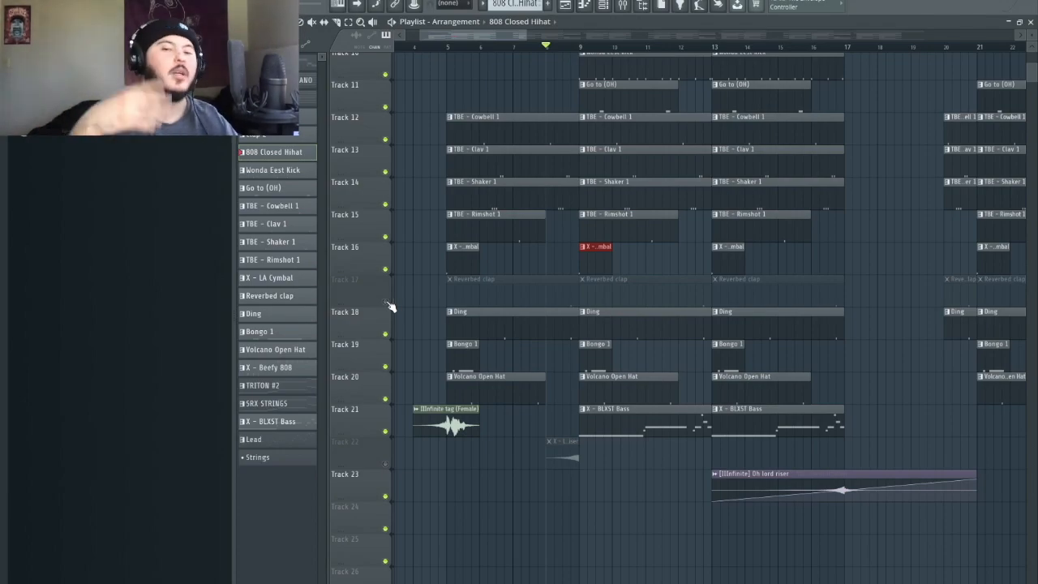
{"action": "key", "text": "space"}
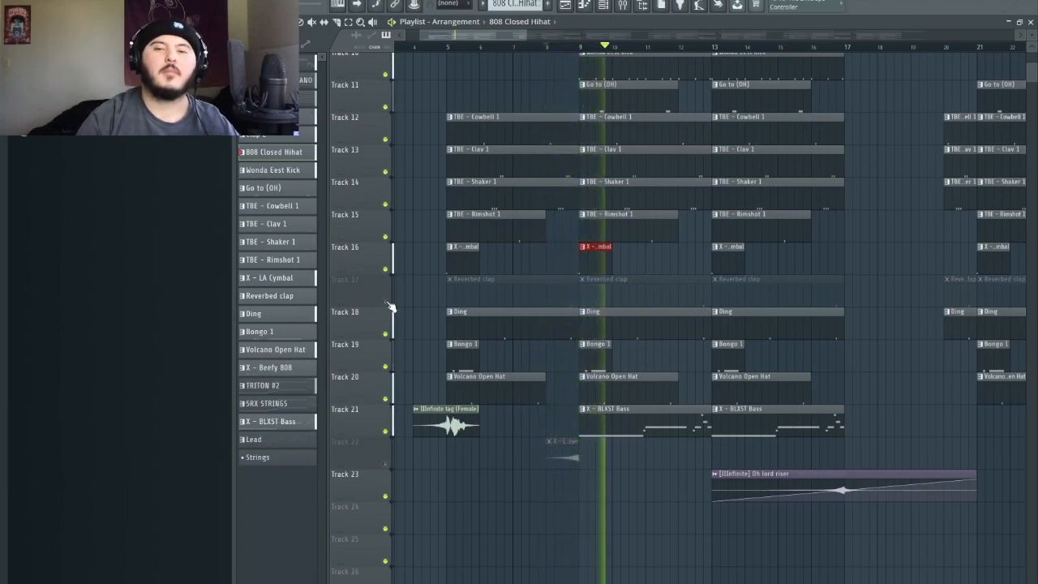
{"action": "key", "text": "space"}
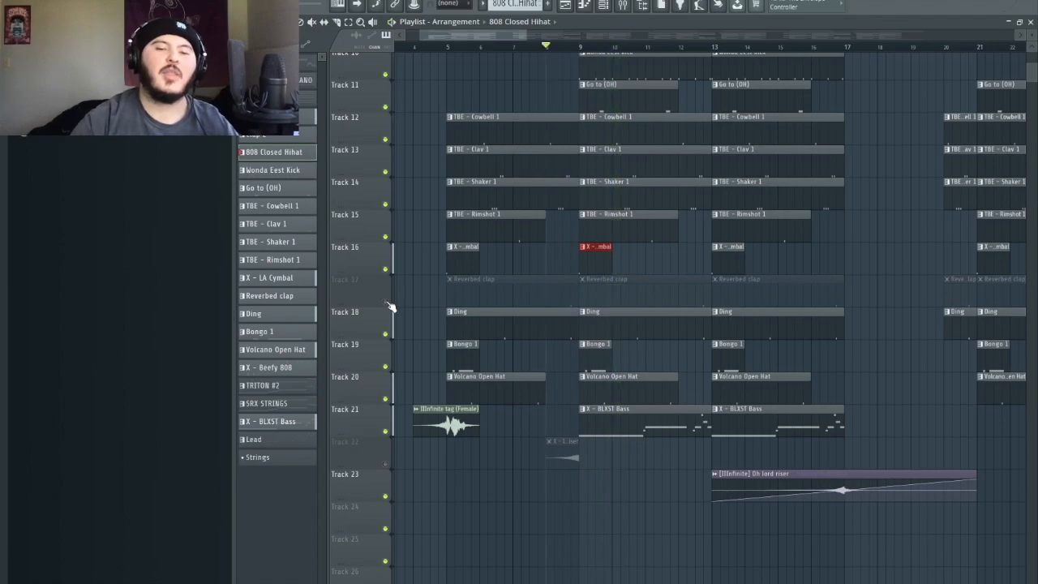
- Unmute track 17 with the Reverbed clap and track 22 with the Lit Riser, and play the arrangement from bar 8
{"action": "left_click", "coordinate": [386, 301]}
{"action": "left_click", "coordinate": [385, 463]}
{"action": "key", "text": "space"}
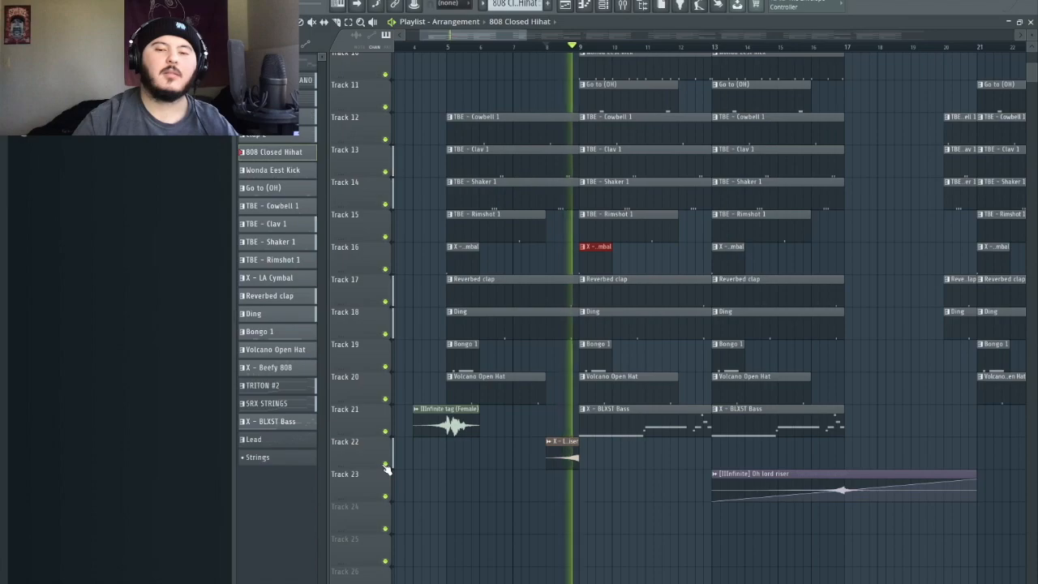
{"action": "key", "text": "space"}
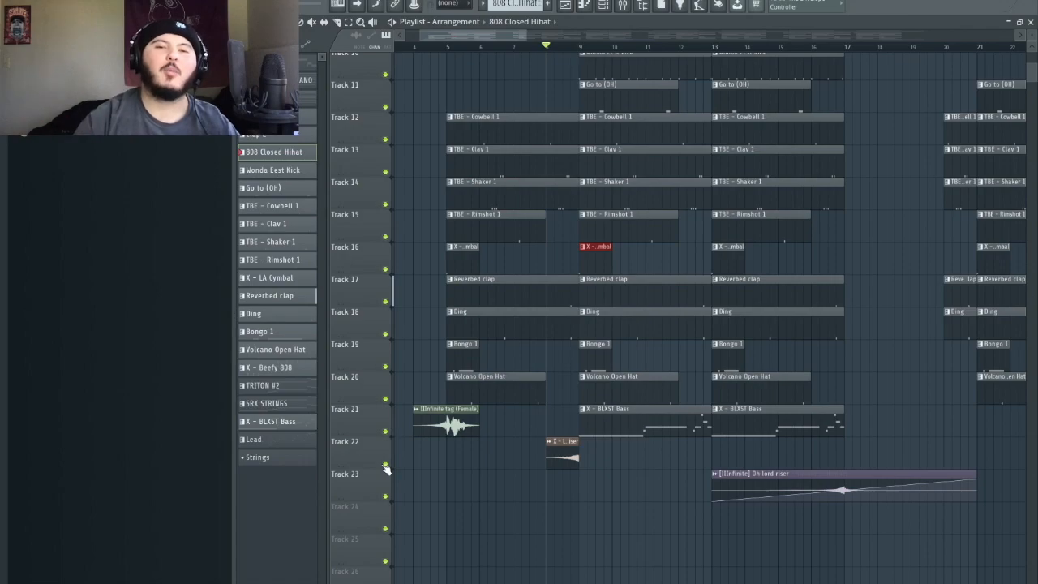
- Examine the Oh lord riser on track 23 and how the other layers are arranged around the break starting at bar 17
{"action": "scroll", "coordinate": [732, 463], "scroll_direction": "right", "scroll_amount": 8}
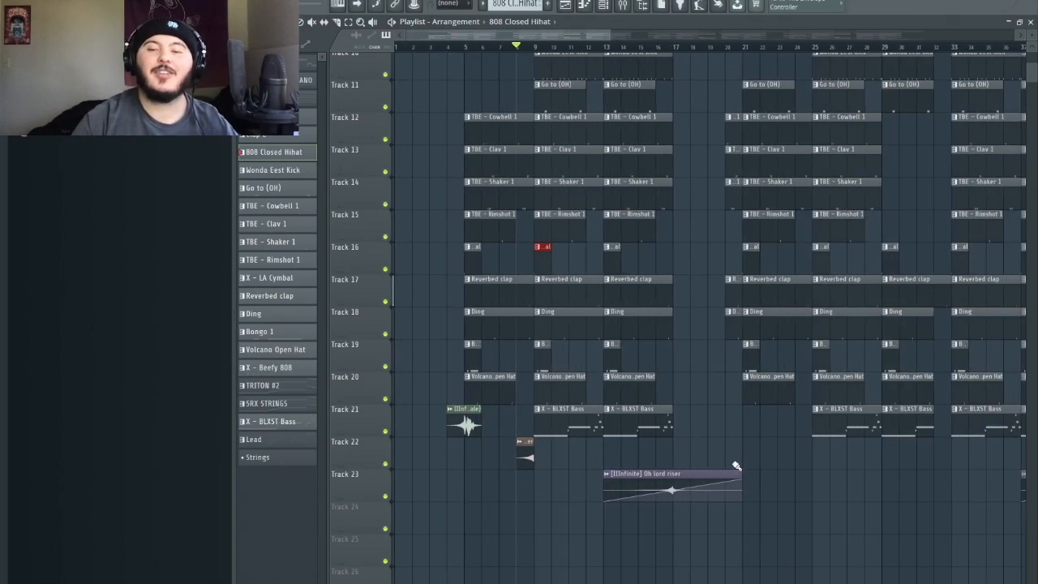
{"action": "scroll", "coordinate": [641, 120], "scroll_direction": "up", "scroll_amount": 6}
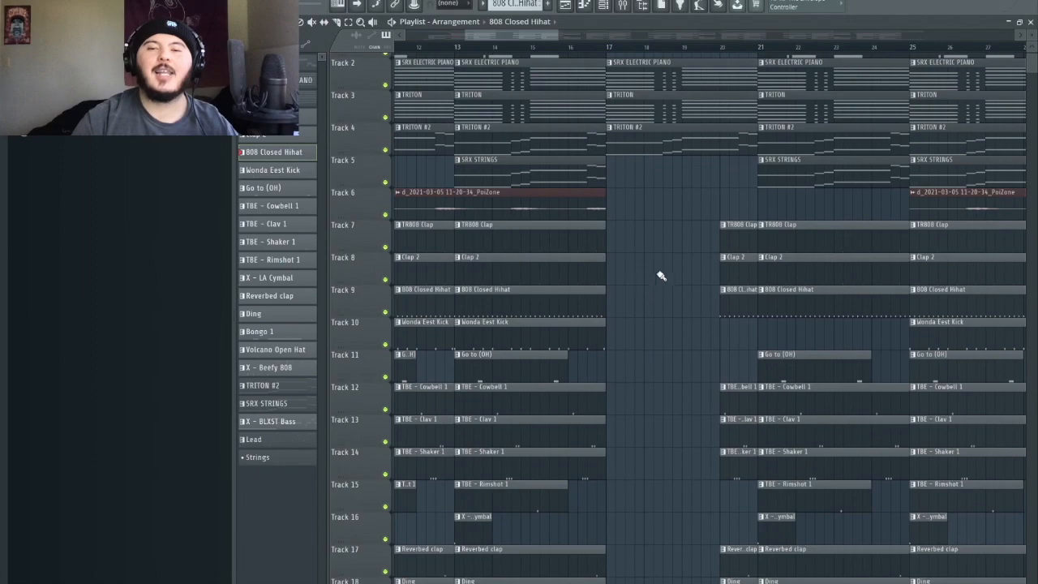
{"action": "scroll", "coordinate": [625, 336], "scroll_direction": "down", "scroll_amount": 5}
{"action": "left_click_drag", "start_coordinate": [611, 489], "coordinate": [599, 537]}
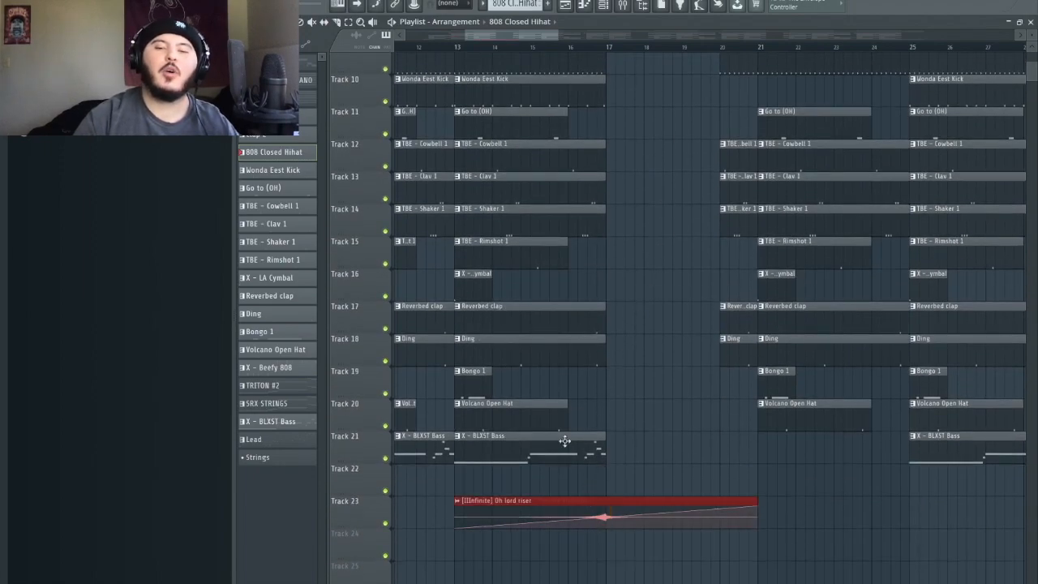
{"action": "left_click", "coordinate": [560, 370], "text": "ctrl"}
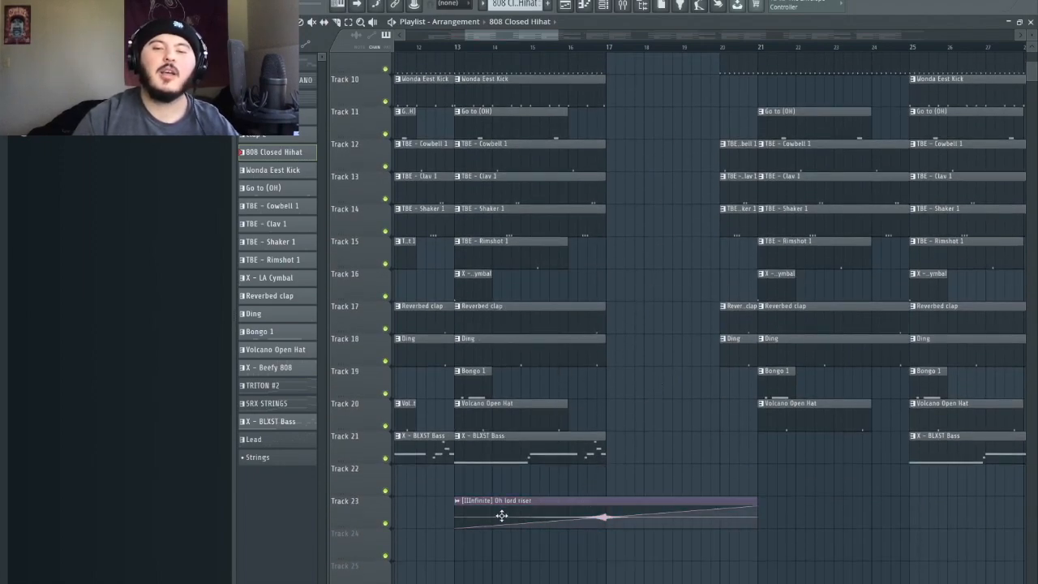
{"action": "scroll", "coordinate": [579, 479], "scroll_direction": "up", "scroll_amount": 8}
{"action": "scroll", "coordinate": [714, 227], "scroll_direction": "up", "scroll_amount": 1}
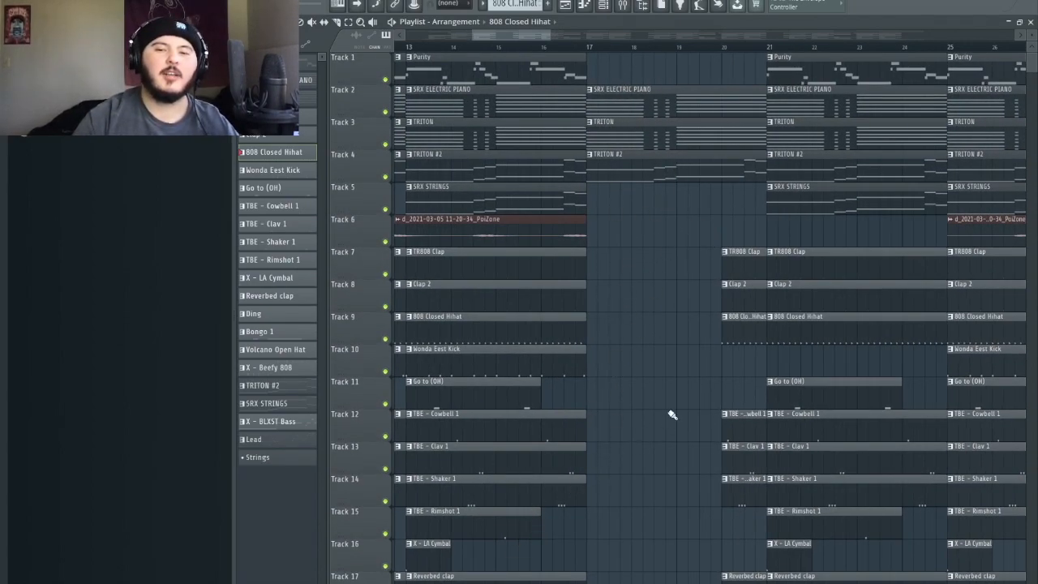
{"action": "scroll", "coordinate": [663, 423], "scroll_direction": "down", "scroll_amount": 8}
{"action": "scroll", "coordinate": [657, 424], "scroll_direction": "up", "scroll_amount": 8}
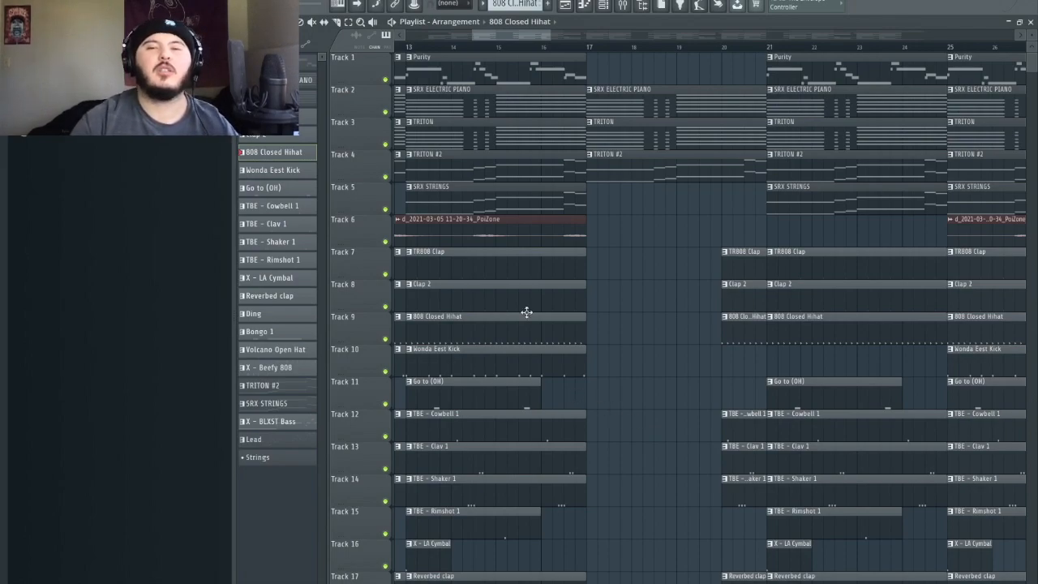
- Play the arrangement from about bar 16 into the break at bar 17 to hear the Oh lord riser's transition
{"action": "left_click", "coordinate": [543, 47]}
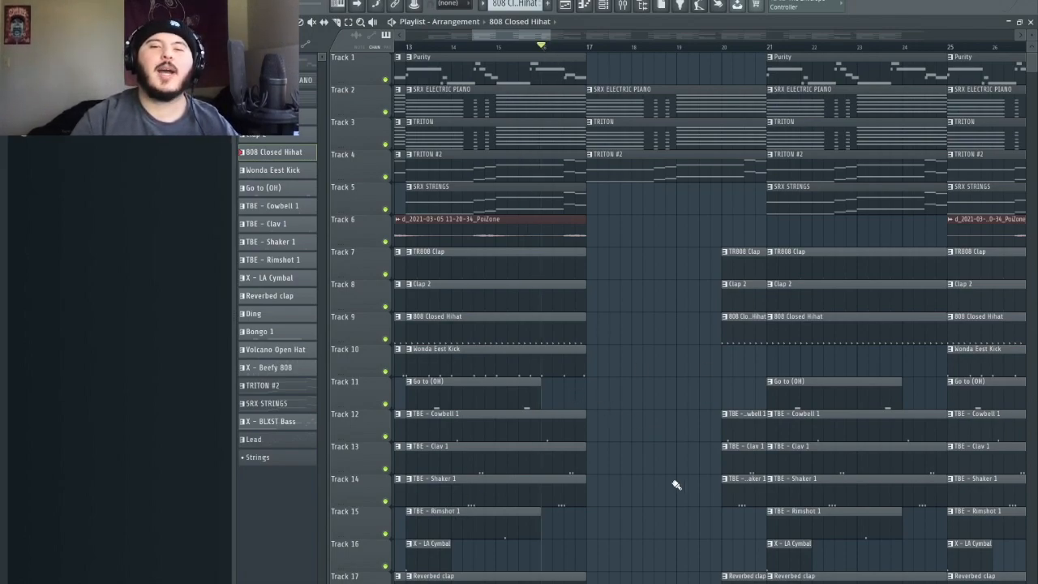
{"action": "scroll", "coordinate": [658, 478], "scroll_direction": "down", "scroll_amount": 3}
{"action": "key", "text": "space"}
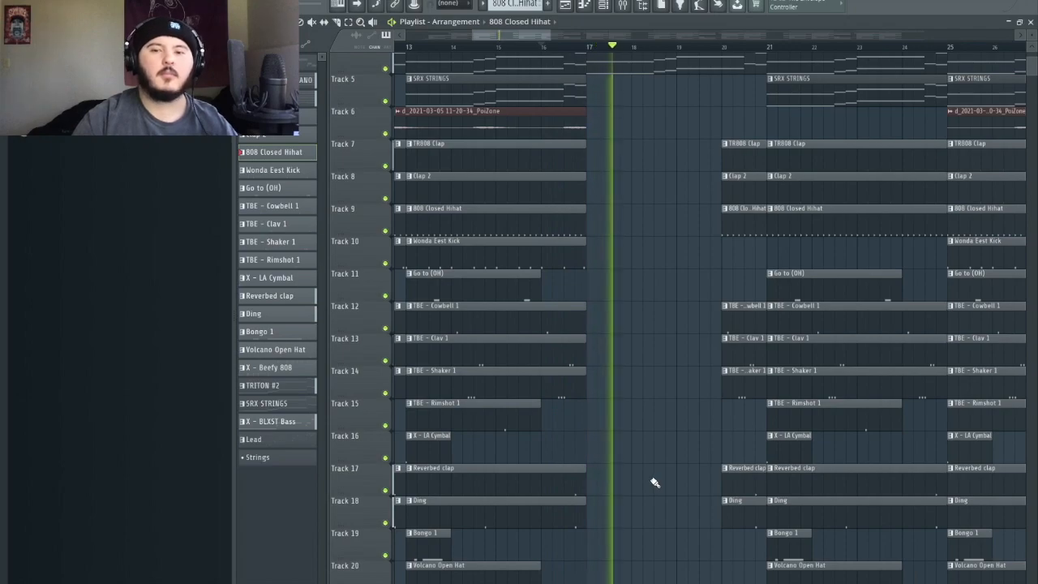
{"action": "scroll", "coordinate": [654, 483], "scroll_direction": "down", "scroll_amount": 8}
{"action": "key", "text": "space"}
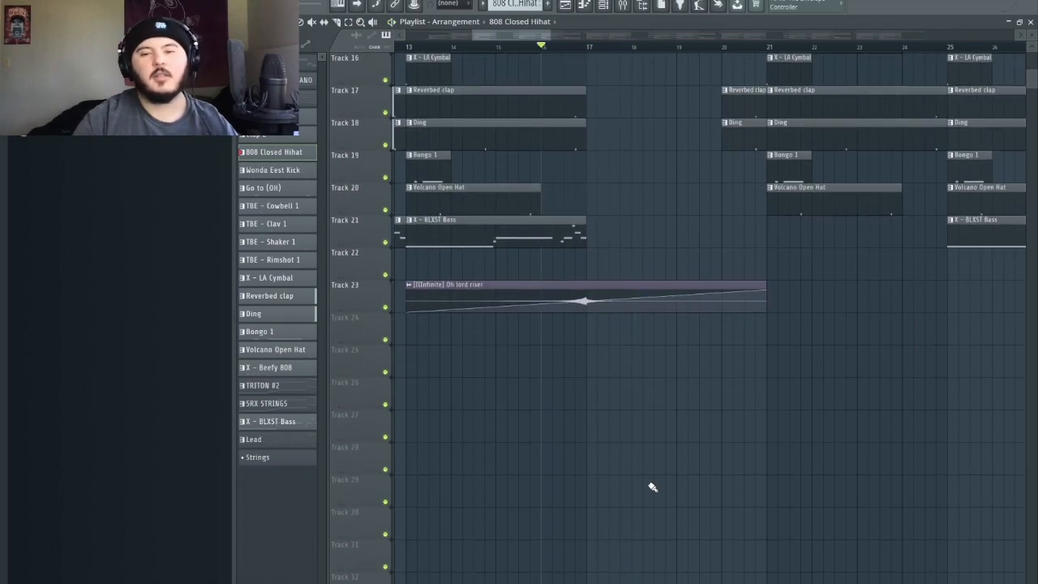
{"action": "scroll", "coordinate": [653, 486], "scroll_direction": "down", "scroll_amount": 5}
{"action": "scroll", "coordinate": [648, 490], "scroll_direction": "up", "scroll_amount": 8}
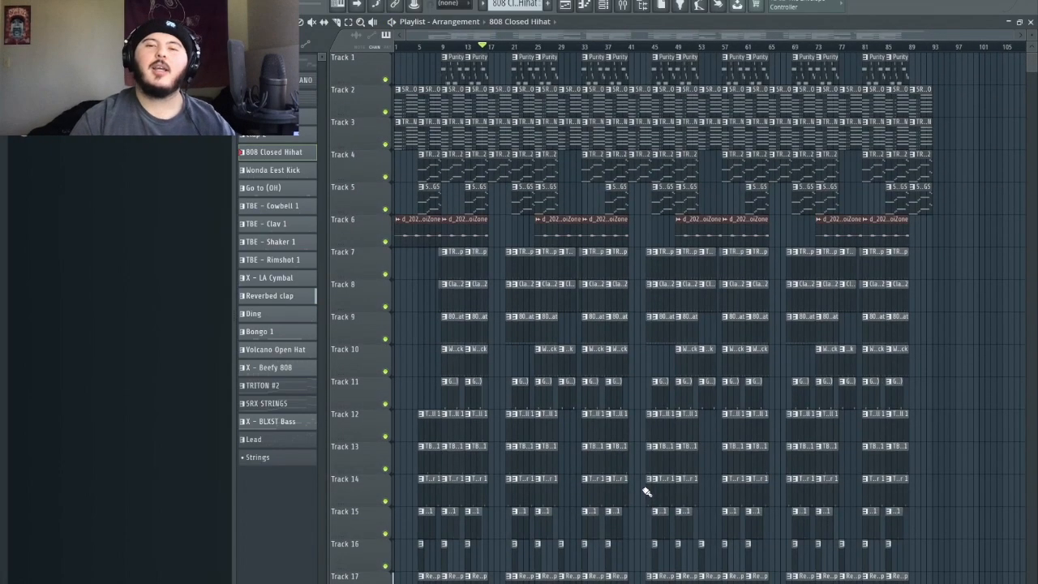